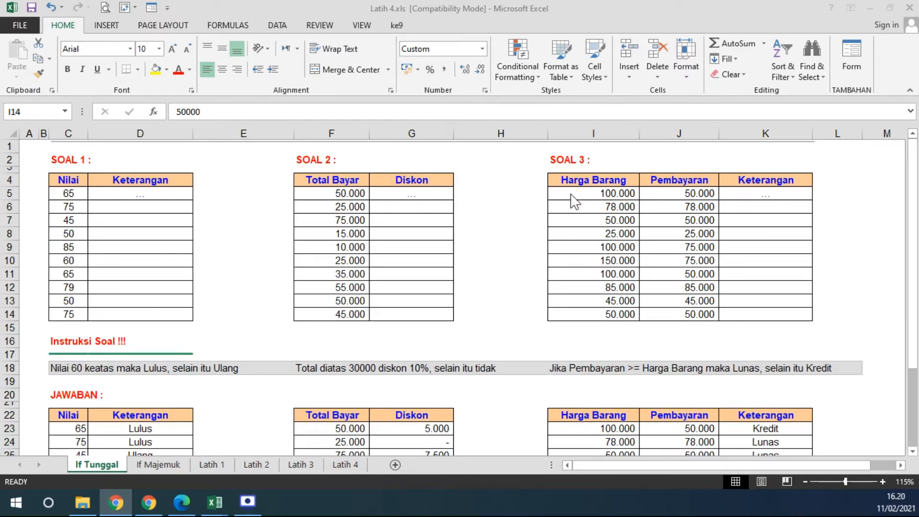
Examine the scores in the Nilai column of the SOAL 1 table.
{"action": "left_click", "coordinate": [103, 193]}
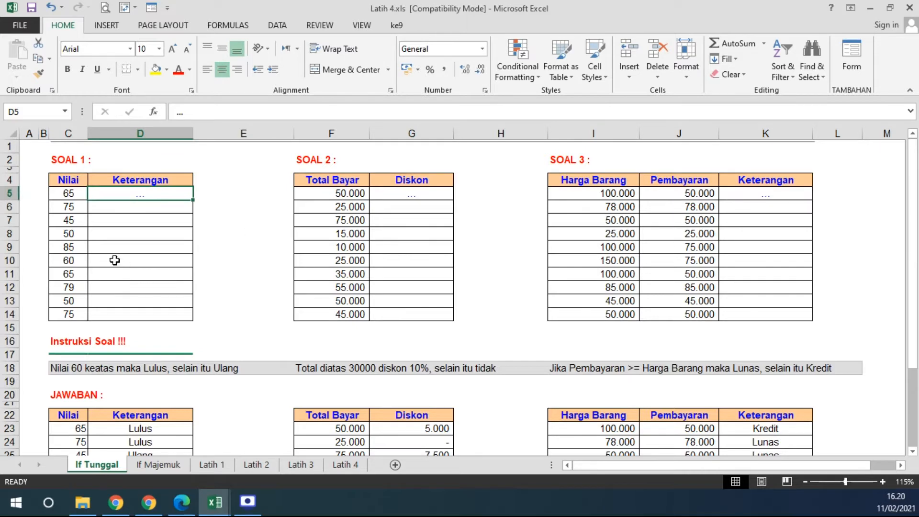
{"action": "scroll", "coordinate": [115, 260], "scroll_direction": "up", "scroll_amount": 1}
{"action": "scroll", "coordinate": [115, 260], "scroll_direction": "up", "scroll_amount": 1}
{"action": "left_click_drag", "start_coordinate": [656, 465], "coordinate": [611, 466]}
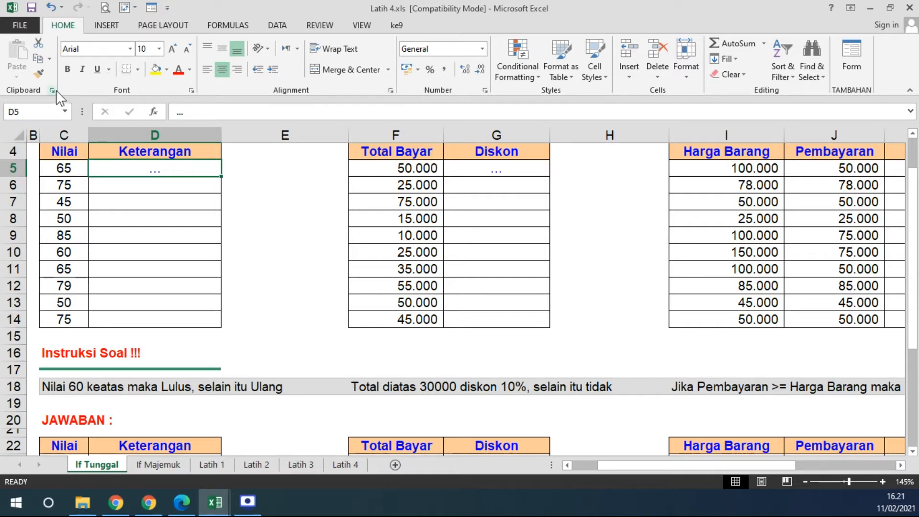
{"action": "left_click", "coordinate": [67, 173]}
{"action": "left_click", "coordinate": [66, 202]}
{"action": "left_click", "coordinate": [65, 236]}
{"action": "left_click", "coordinate": [65, 268]}
{"action": "left_click", "coordinate": [66, 302]}
{"action": "left_click", "coordinate": [66, 319]}
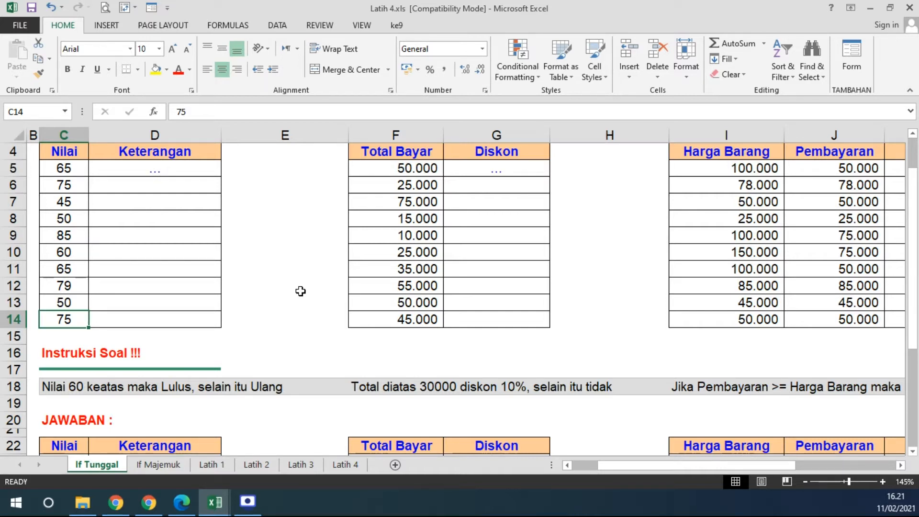
Start a new conditional formatting rule for the Nilai scores in C5:C14, using the rule type "Format only cells that contain".
{"action": "left_click_drag", "start_coordinate": [70, 171], "coordinate": [91, 318]}
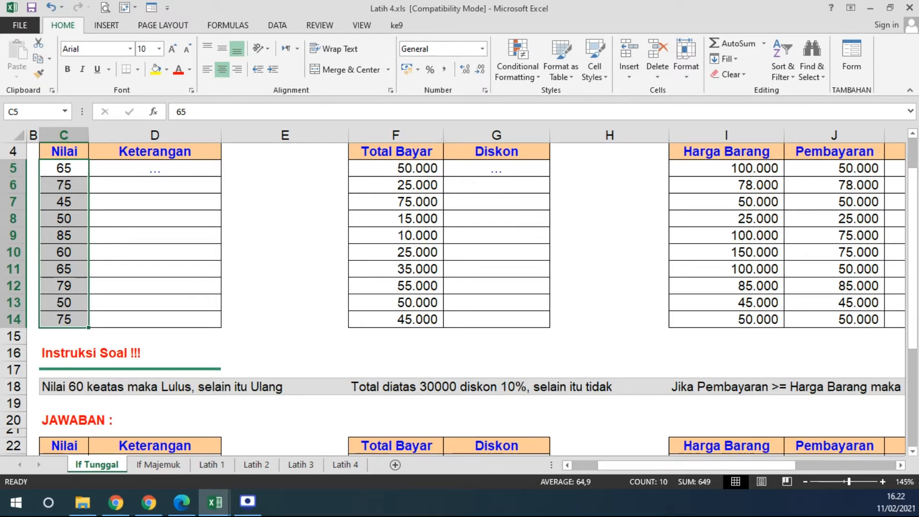
{"action": "left_click_drag", "start_coordinate": [71, 170], "coordinate": [60, 320]}
{"action": "left_click", "coordinate": [537, 78]}
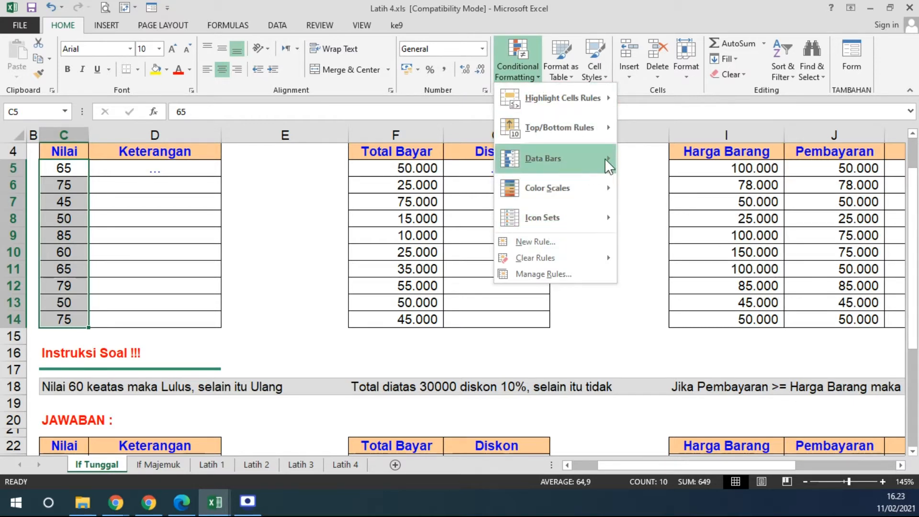
{"action": "mouse_move", "coordinate": [605, 158]}
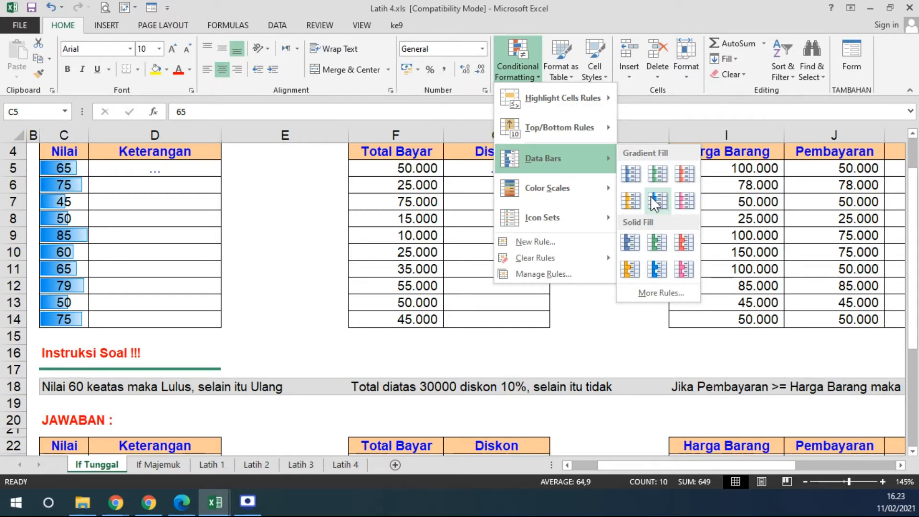
{"action": "mouse_move", "coordinate": [610, 196]}
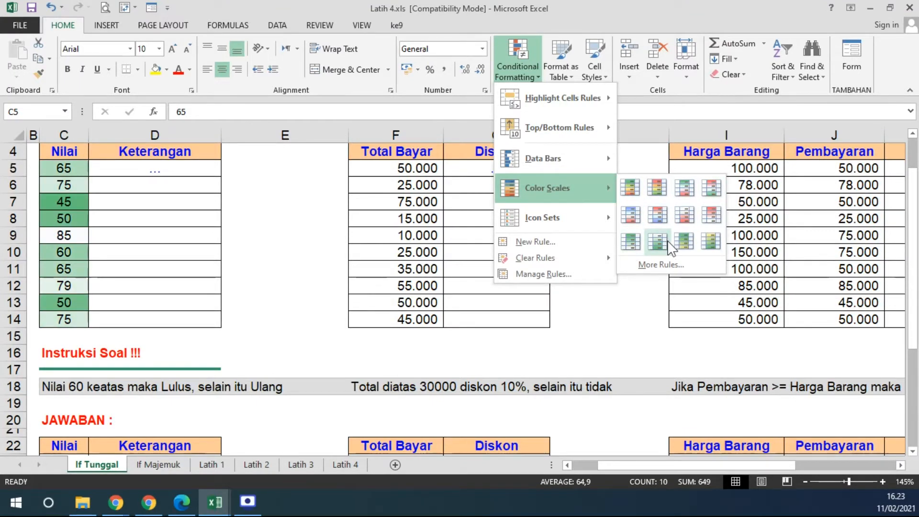
{"action": "mouse_move", "coordinate": [594, 231]}
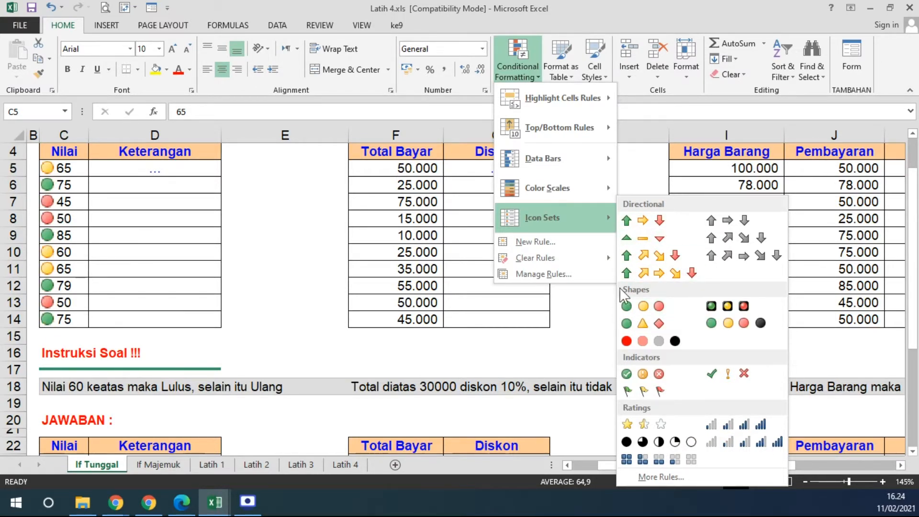
{"action": "mouse_move", "coordinate": [587, 136]}
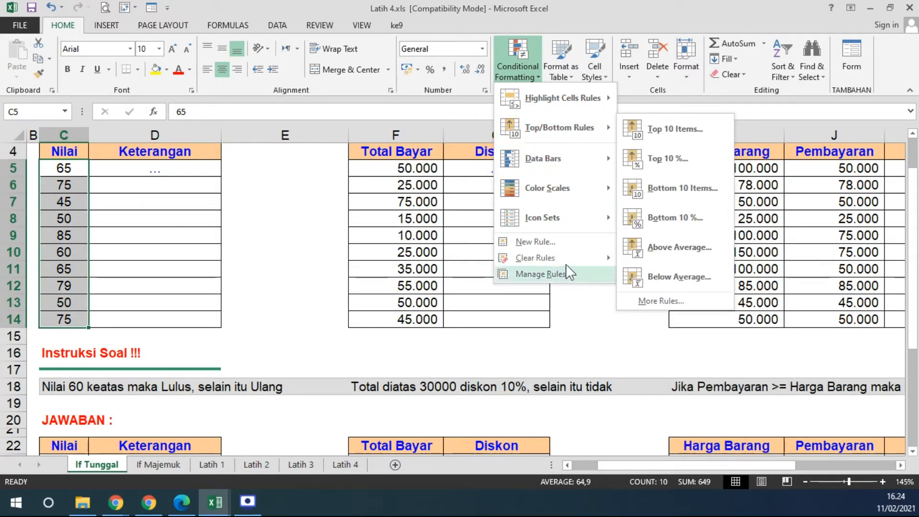
{"action": "left_click", "coordinate": [551, 243]}
{"action": "left_click_drag", "start_coordinate": [309, 136], "coordinate": [494, 84]}
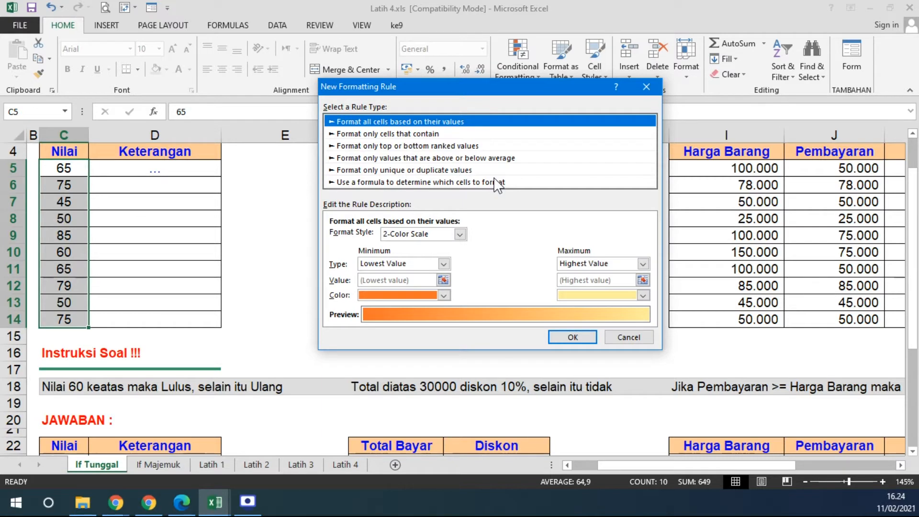
{"action": "left_click", "coordinate": [373, 135]}
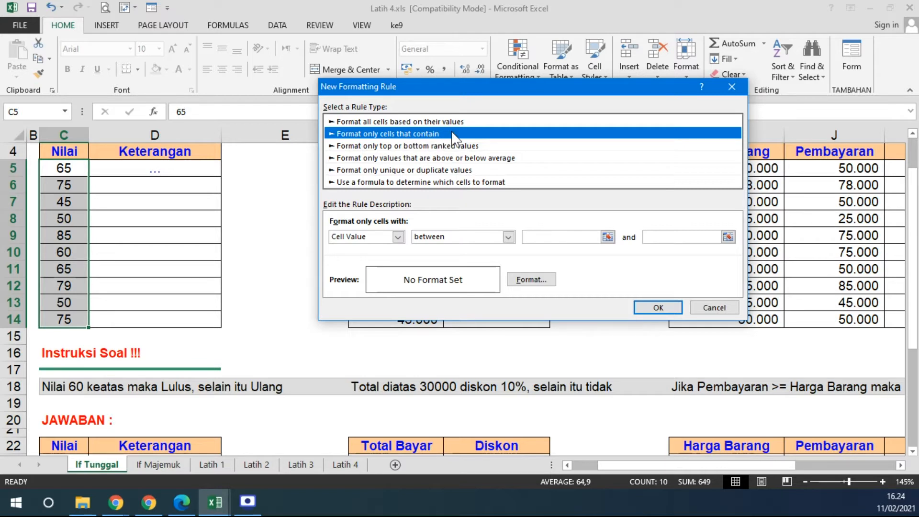
{"action": "left_click", "coordinate": [509, 236]}
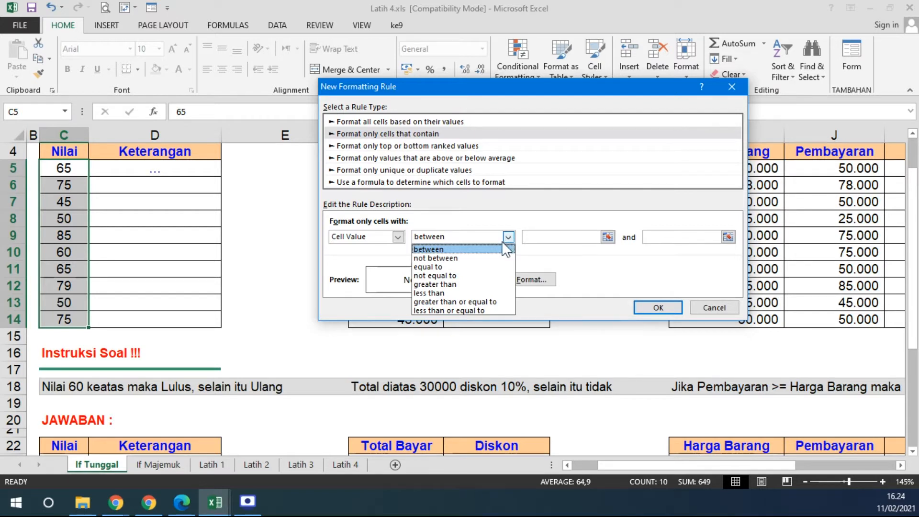
{"action": "left_click", "coordinate": [467, 285]}
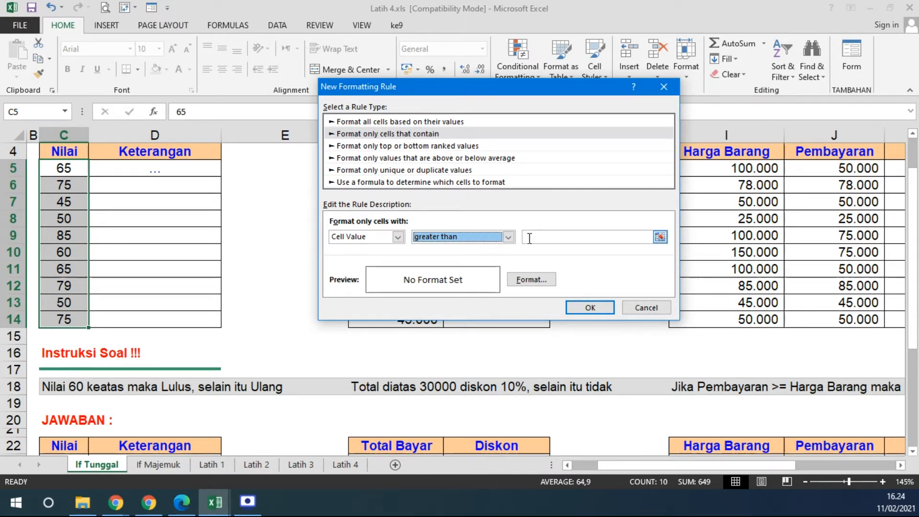
{"action": "left_click", "coordinate": [508, 237]}
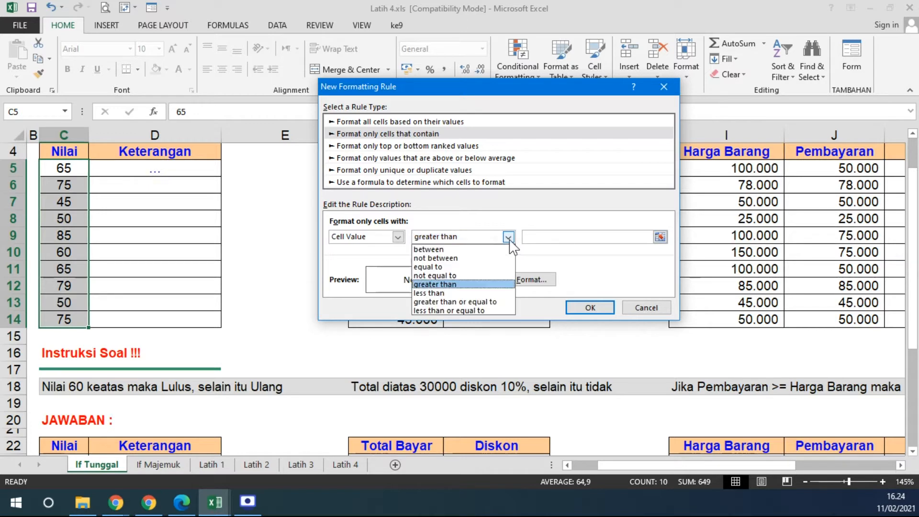
{"action": "left_click", "coordinate": [452, 302]}
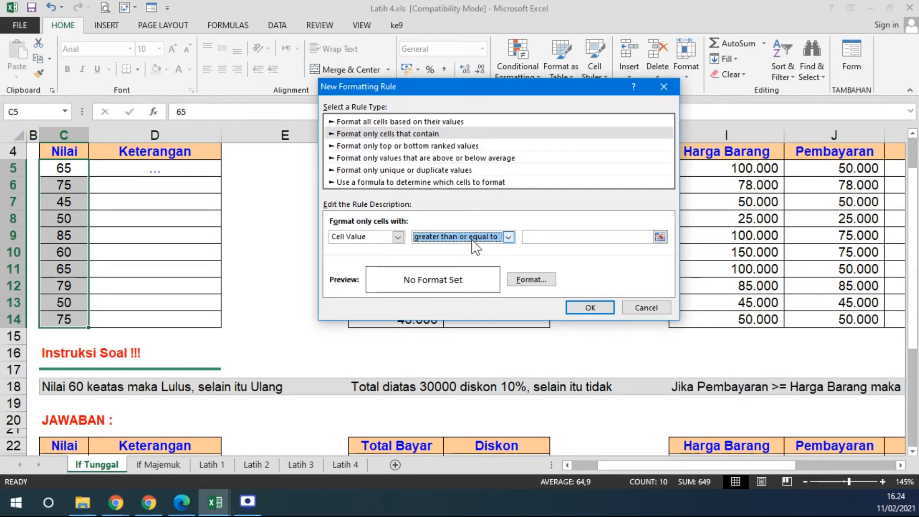
{"action": "left_click", "coordinate": [508, 236]}
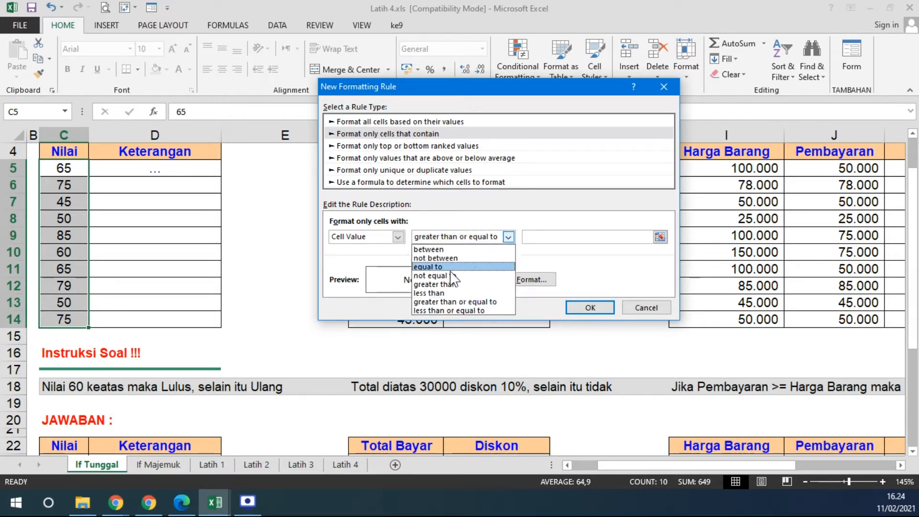
{"action": "left_click", "coordinate": [429, 309]}
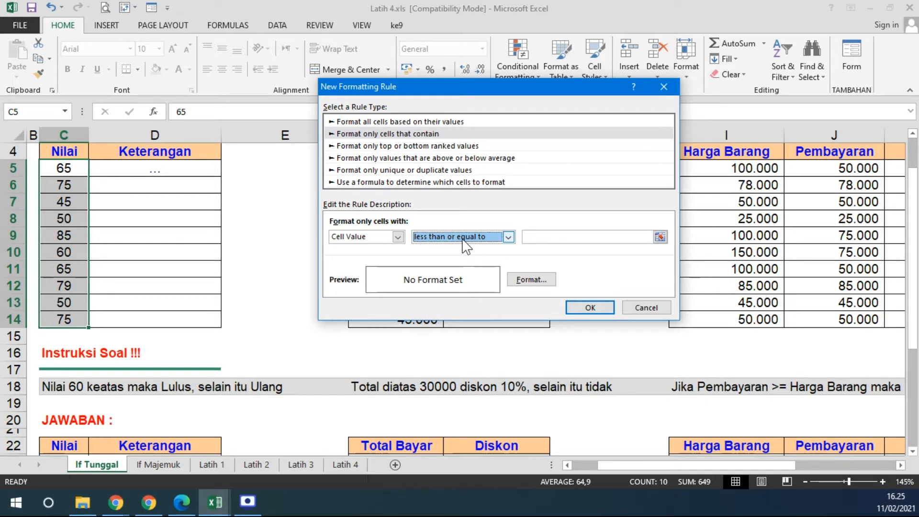
{"action": "left_click", "coordinate": [463, 239]}
{"action": "left_click", "coordinate": [433, 293]}
Set the rule's condition to cell values greater than or equal to 60.
{"action": "left_click", "coordinate": [475, 240]}
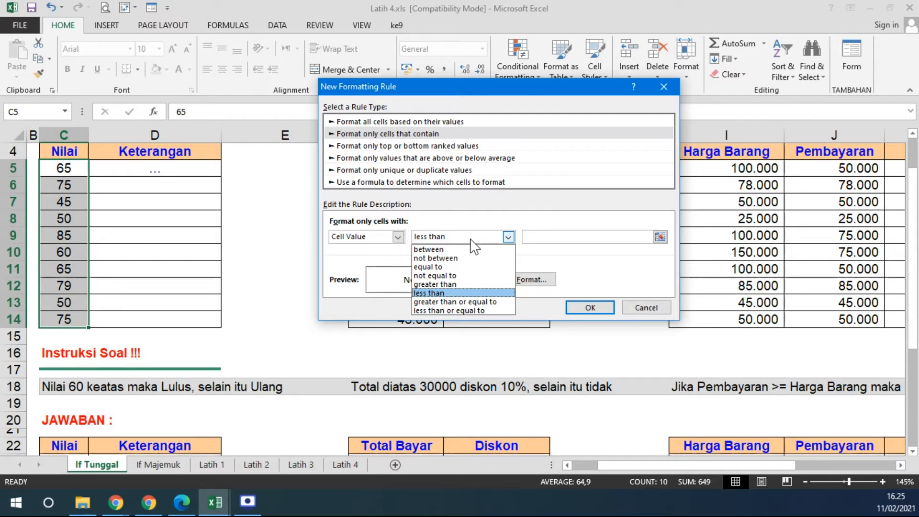
{"action": "left_click", "coordinate": [456, 303]}
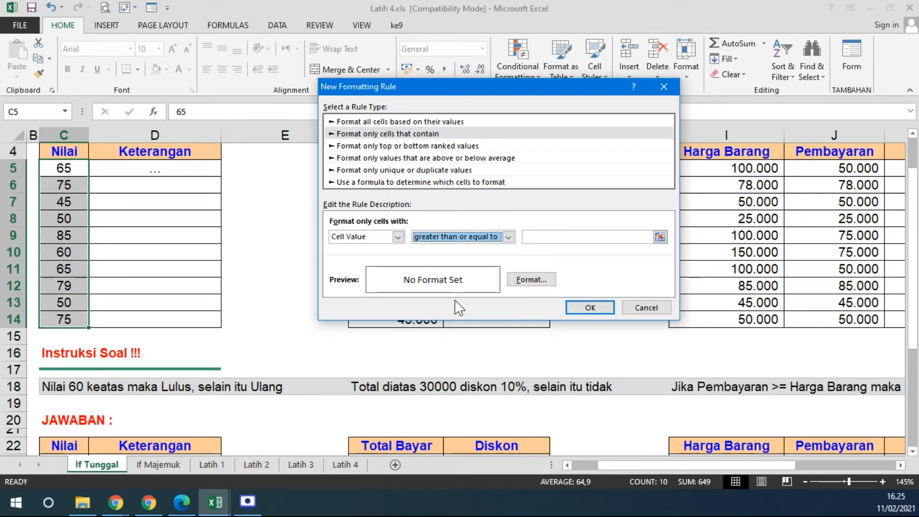
{"action": "left_click", "coordinate": [541, 238]}
{"action": "type", "text": "6"}
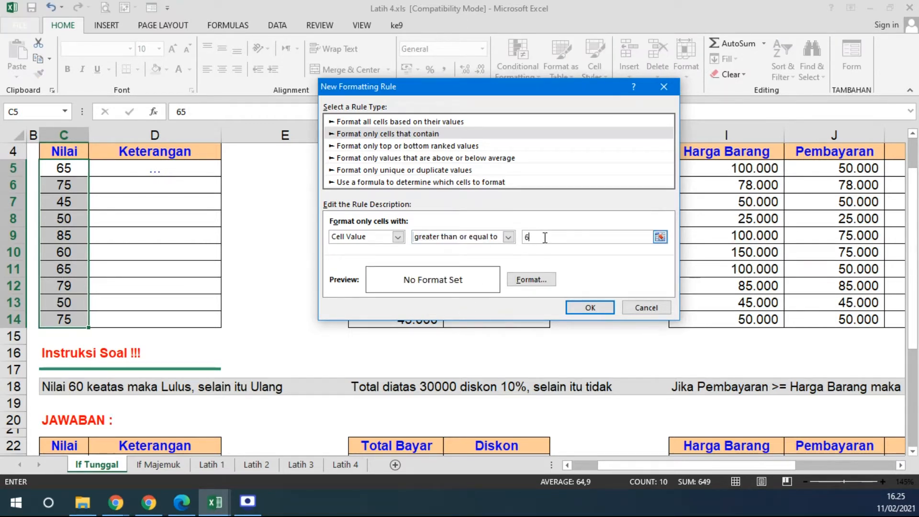
{"action": "type", "text": "0"}
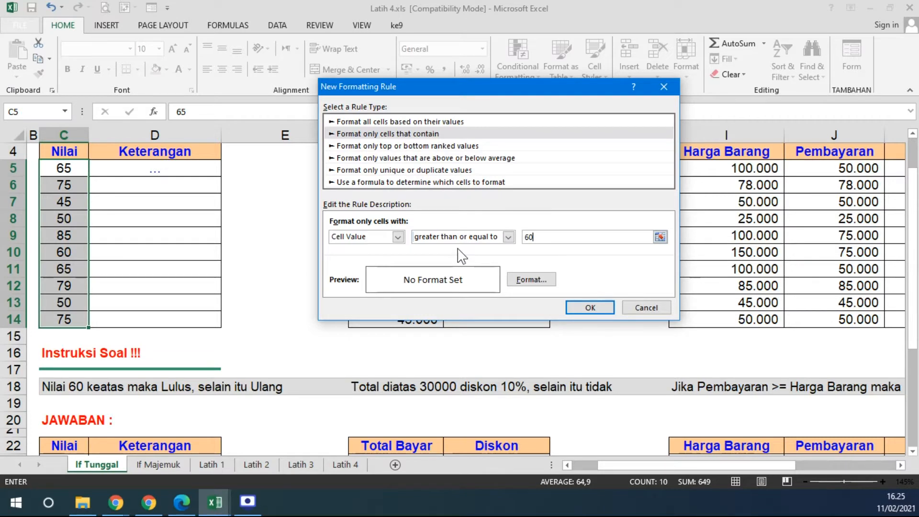
Give the matching cells a bold blue font and apply the rule to the Nilai scores.
{"action": "left_click", "coordinate": [524, 280]}
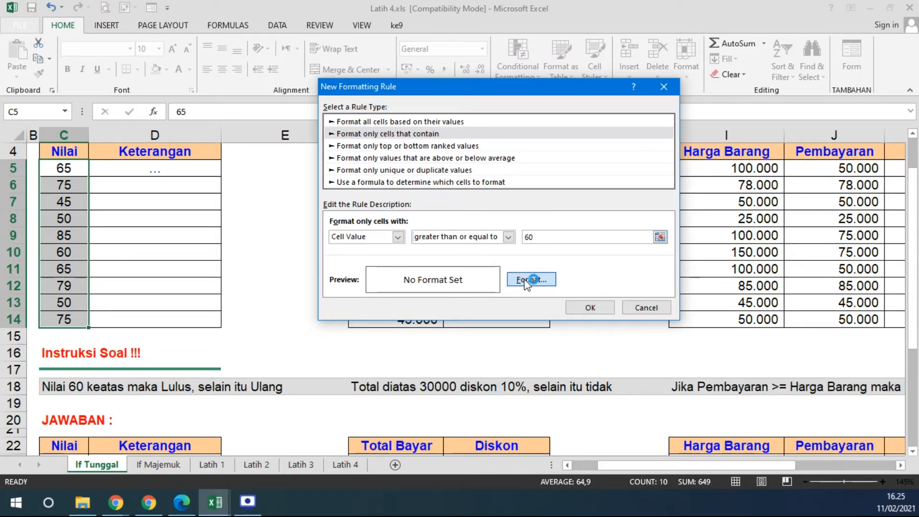
{"action": "left_click_drag", "start_coordinate": [318, 88], "coordinate": [538, 89]}
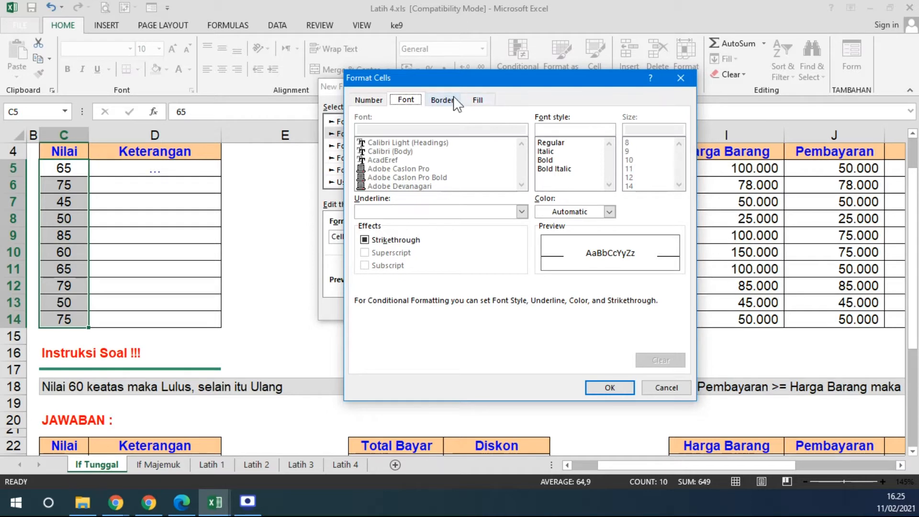
{"action": "left_click", "coordinate": [609, 212]}
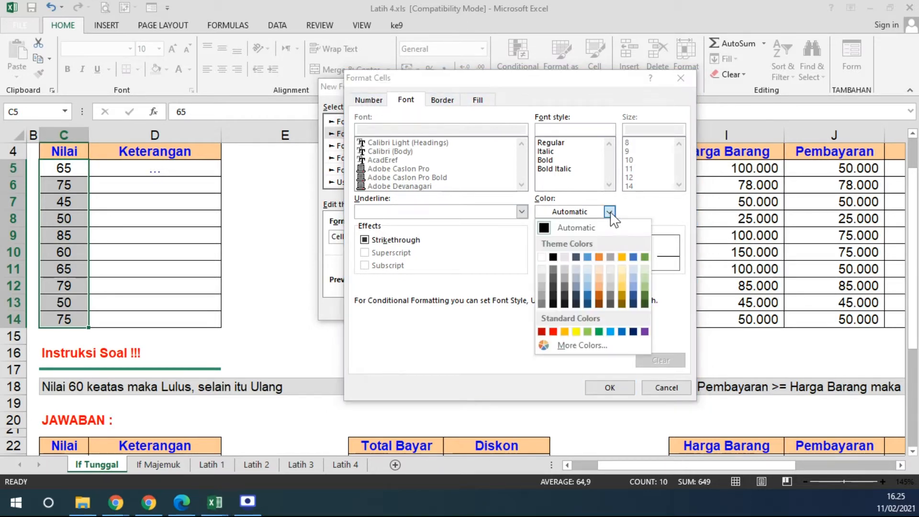
{"action": "left_click", "coordinate": [622, 332]}
{"action": "left_click", "coordinate": [547, 160]}
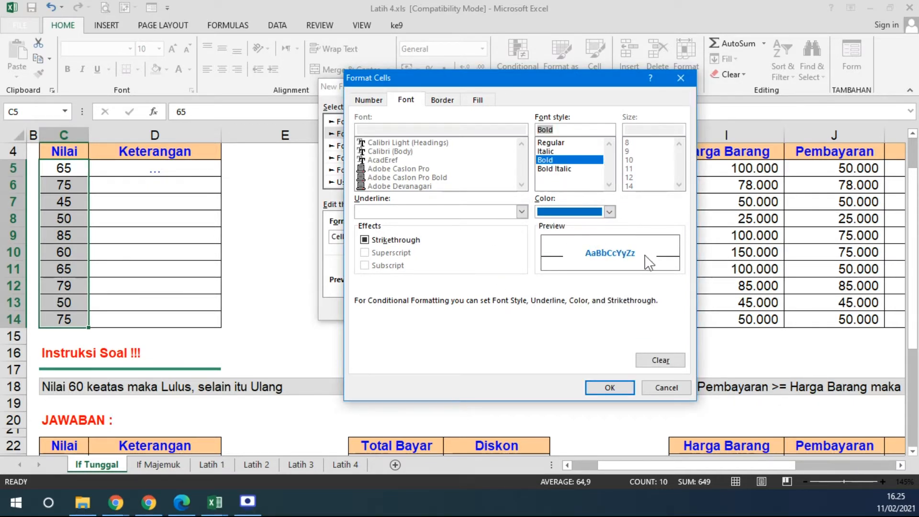
{"action": "left_click", "coordinate": [608, 388]}
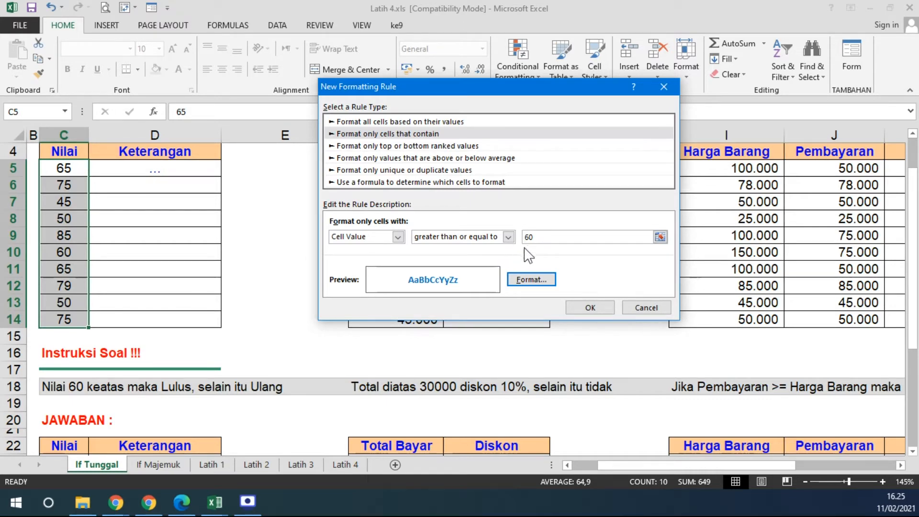
{"action": "left_click", "coordinate": [587, 311]}
{"action": "left_click", "coordinate": [126, 237]}
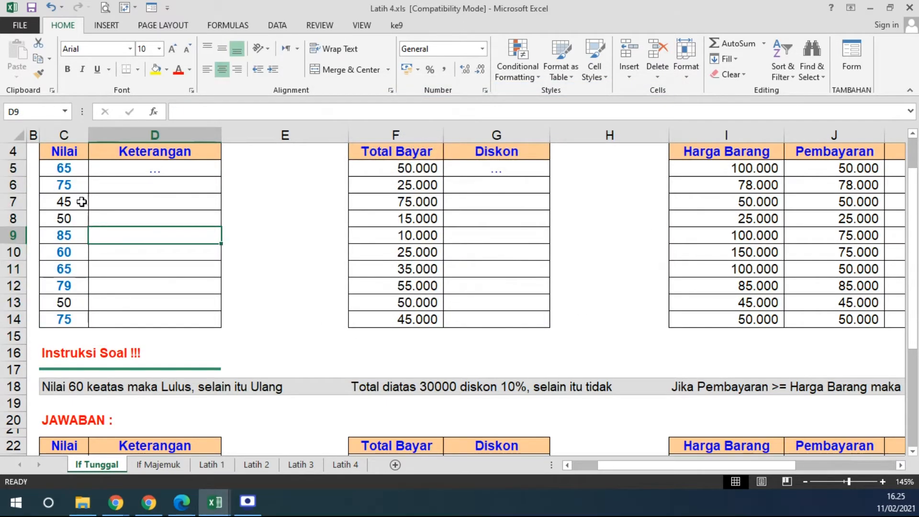
Start a second rule for C5:C14 from the Conditional Formatting Rules Manager, using the type "Format only cells that contain".
{"action": "left_click_drag", "start_coordinate": [76, 168], "coordinate": [67, 318]}
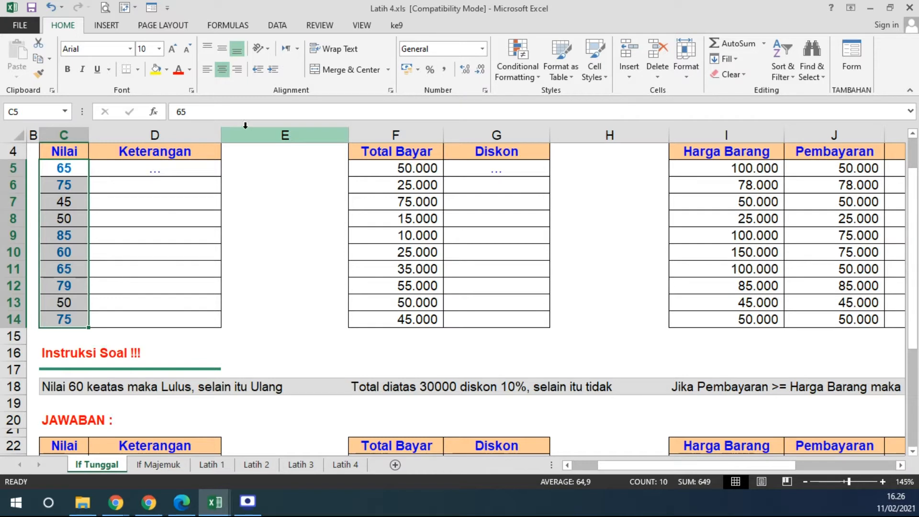
{"action": "left_click", "coordinate": [537, 76]}
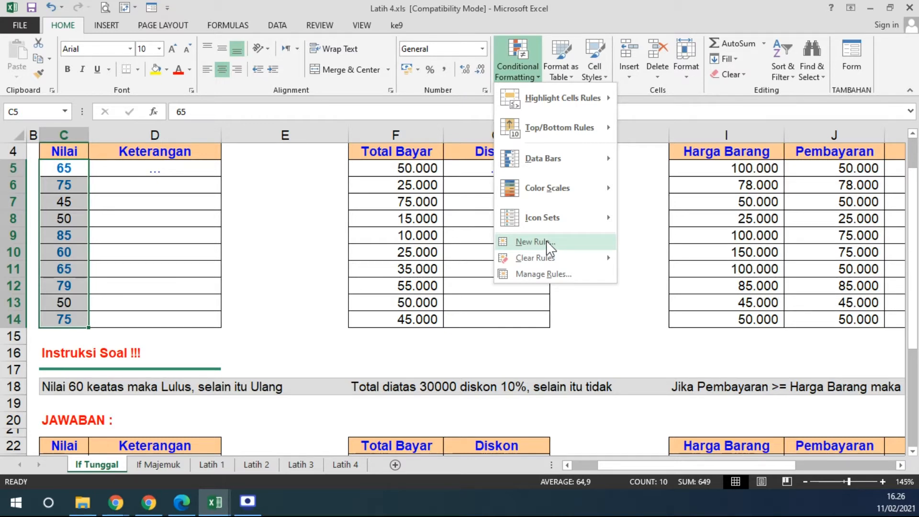
{"action": "left_click", "coordinate": [543, 275]}
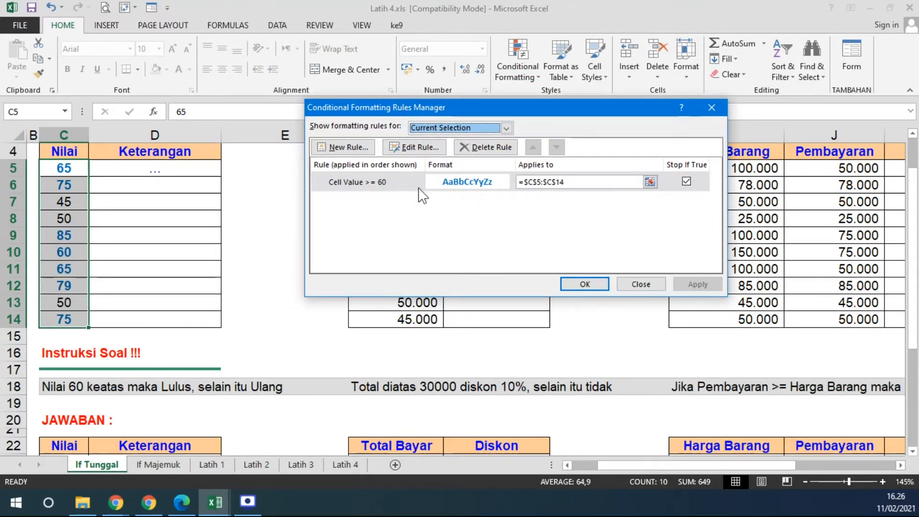
{"action": "left_click", "coordinate": [363, 148]}
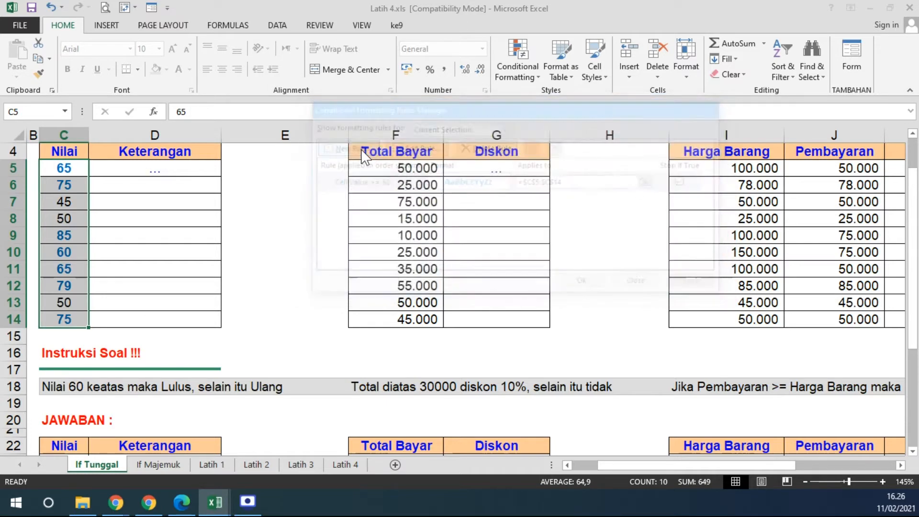
{"action": "left_click", "coordinate": [434, 118]}
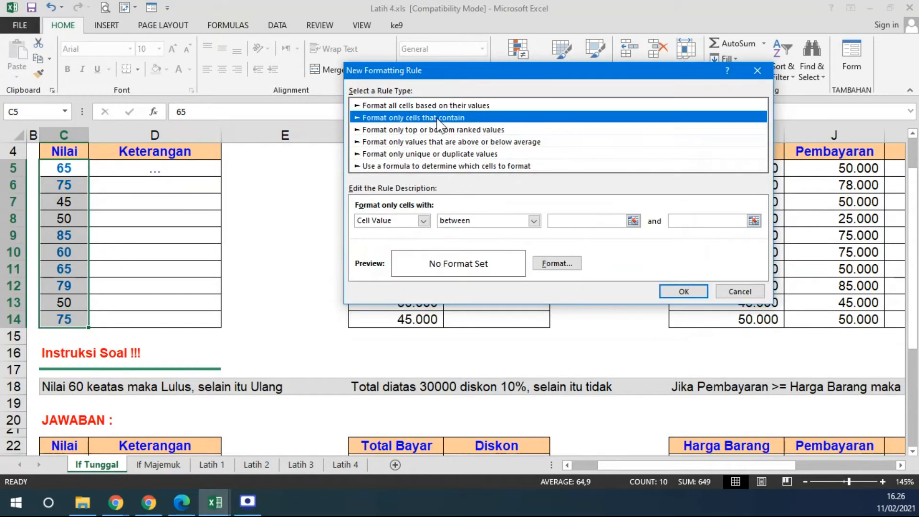
Set the second rule's condition to cell values less than 60.
{"action": "left_click", "coordinate": [533, 221]}
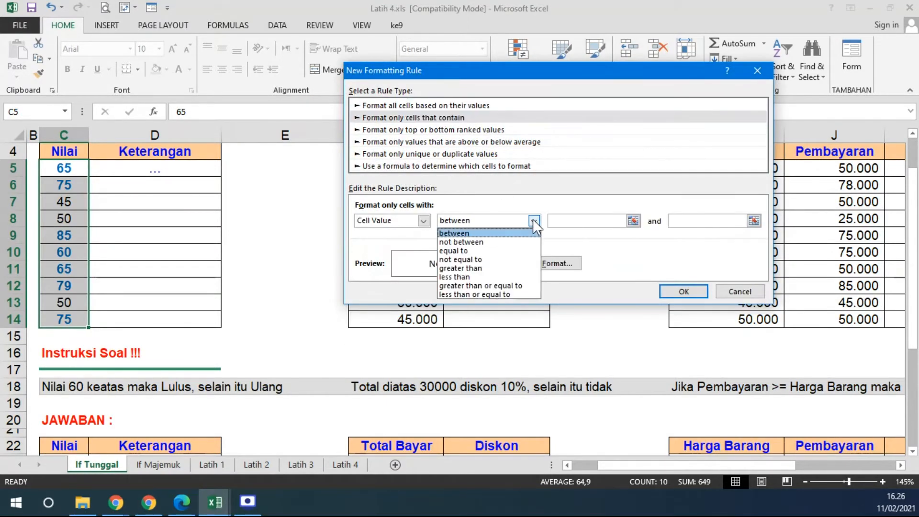
{"action": "left_click", "coordinate": [477, 277]}
{"action": "left_click", "coordinate": [581, 221]}
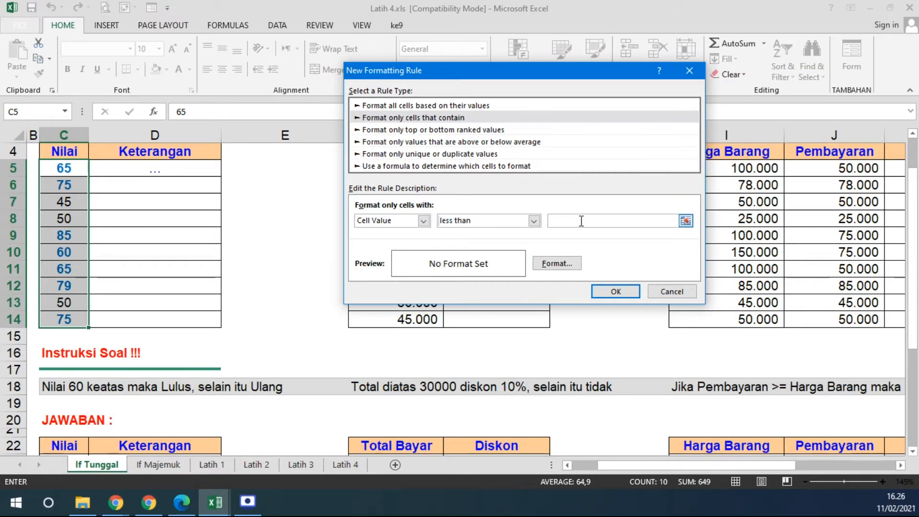
{"action": "type", "text": "60"}
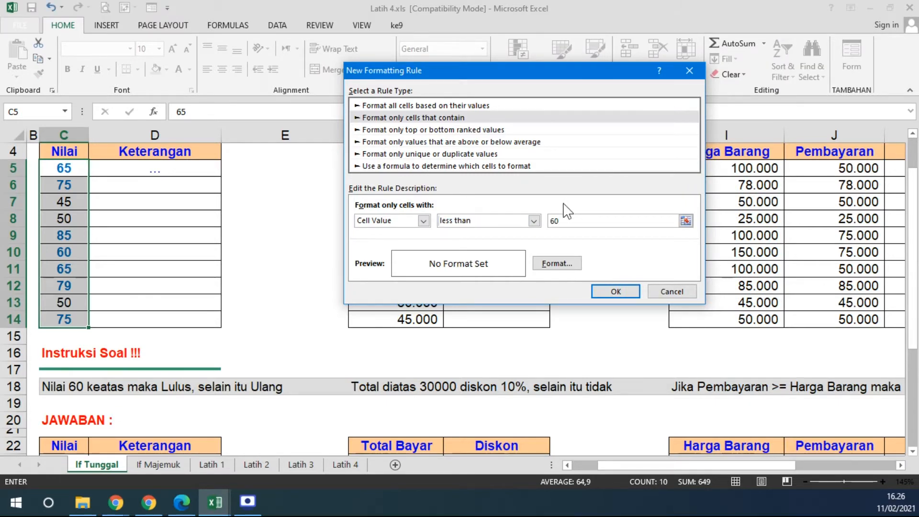
Give cells matching the less-than-60 rule a bold red font and apply the rule to the Nilai scores.
{"action": "left_click", "coordinate": [557, 263]}
{"action": "left_click", "coordinate": [577, 150]}
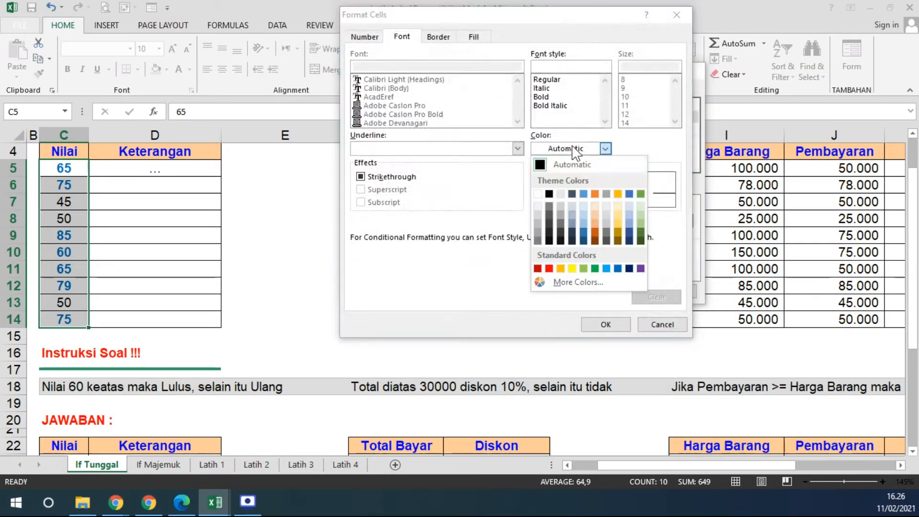
{"action": "left_click", "coordinate": [549, 269]}
{"action": "left_click", "coordinate": [542, 97]}
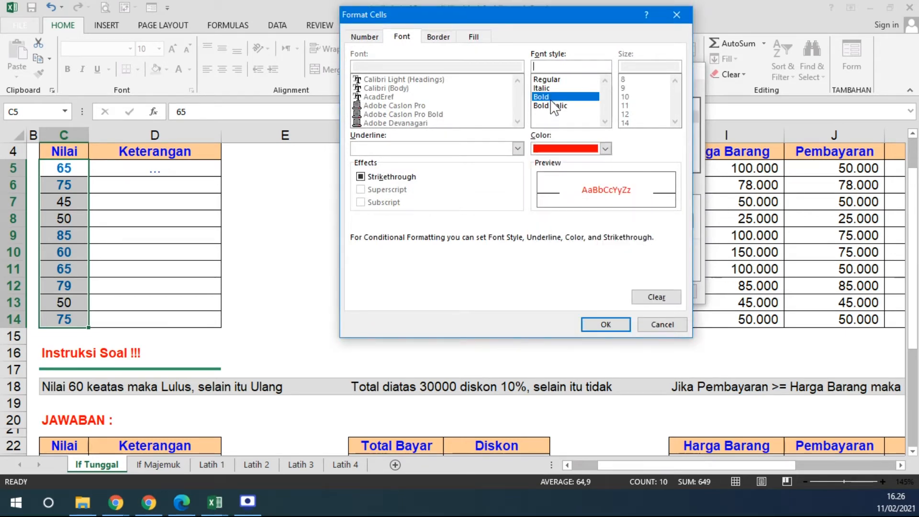
{"action": "left_click", "coordinate": [604, 323]}
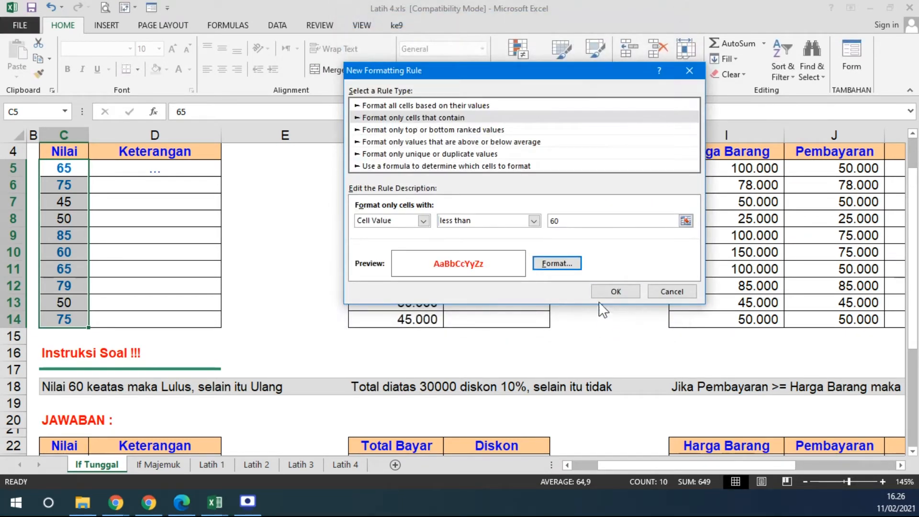
{"action": "left_click", "coordinate": [606, 289]}
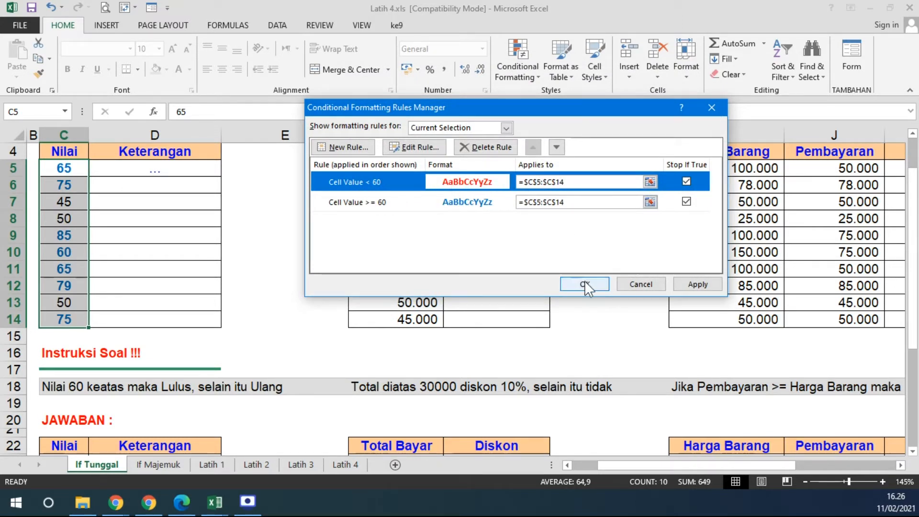
{"action": "left_click", "coordinate": [692, 285]}
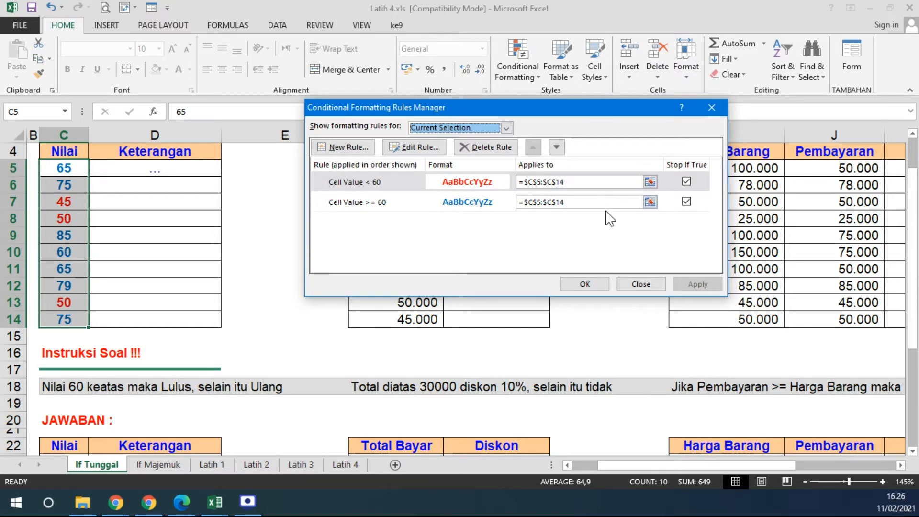
Edit the less-than-60 rule to use a white font on a red fill and apply it to the Nilai scores.
{"action": "left_click", "coordinate": [410, 146]}
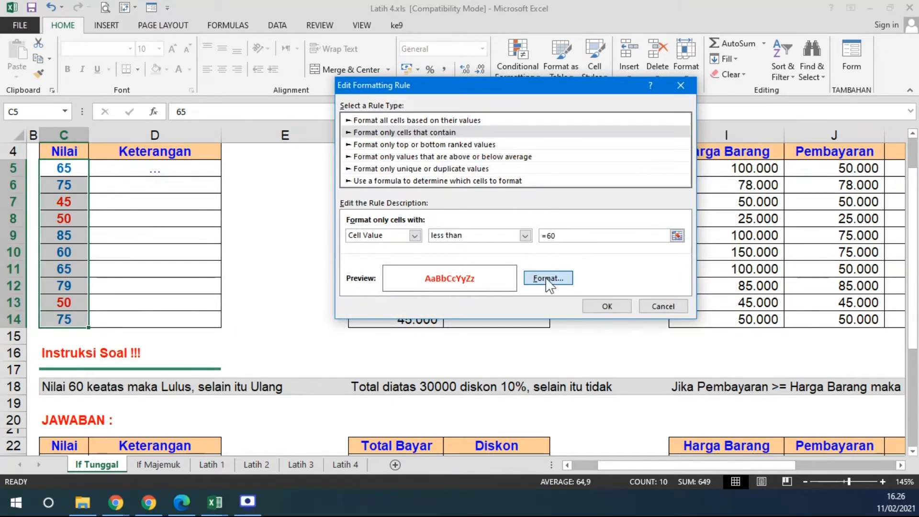
{"action": "left_click", "coordinate": [548, 278]}
{"action": "left_click", "coordinate": [605, 149]}
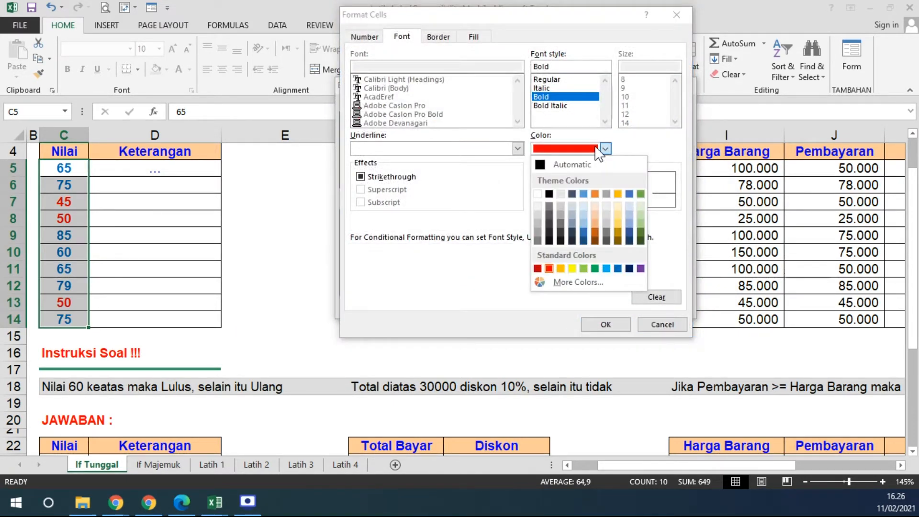
{"action": "left_click", "coordinate": [538, 194]}
{"action": "left_click", "coordinate": [474, 38]}
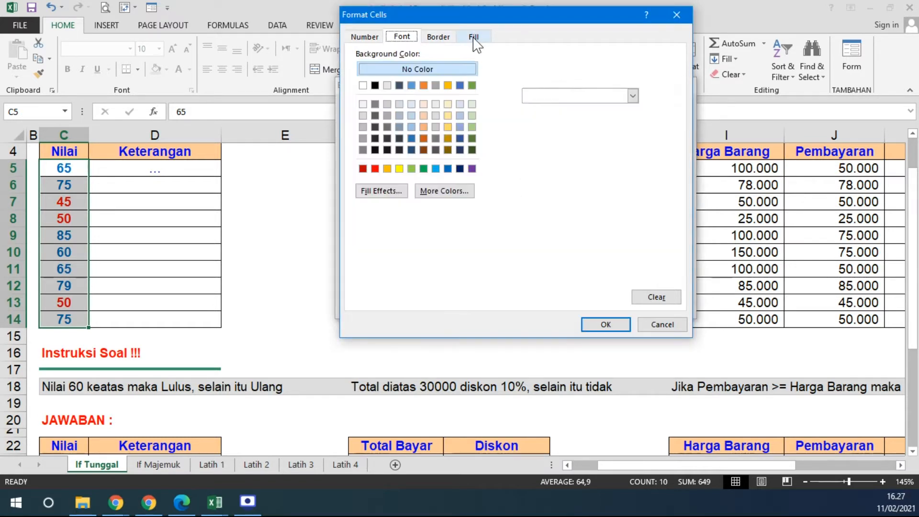
{"action": "left_click", "coordinate": [376, 169]}
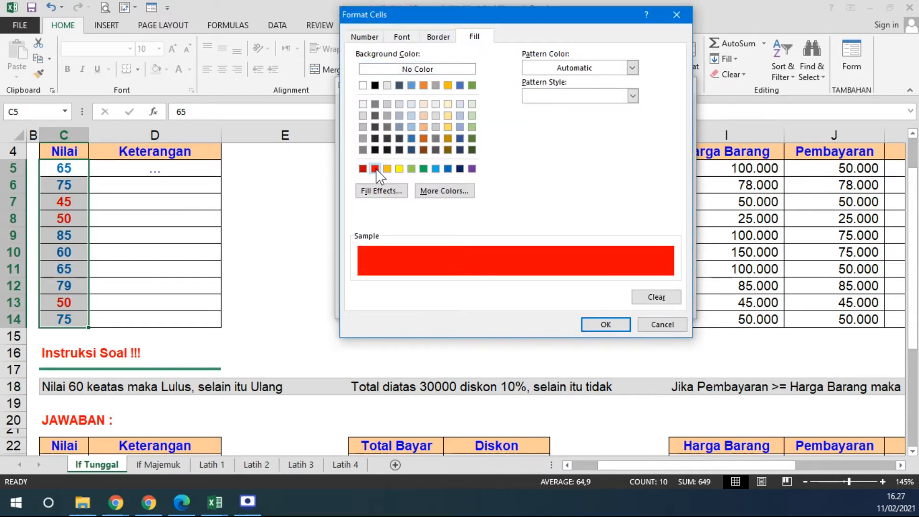
{"action": "left_click", "coordinate": [602, 324]}
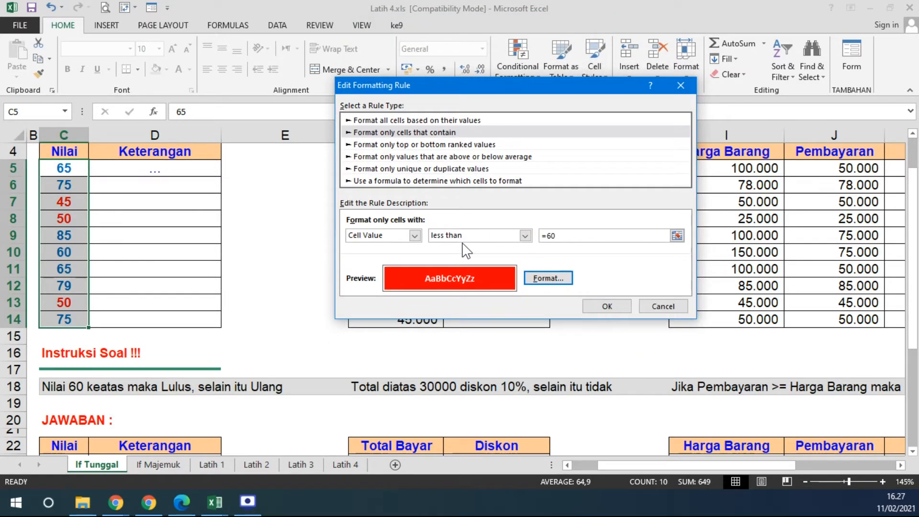
{"action": "left_click", "coordinate": [617, 306]}
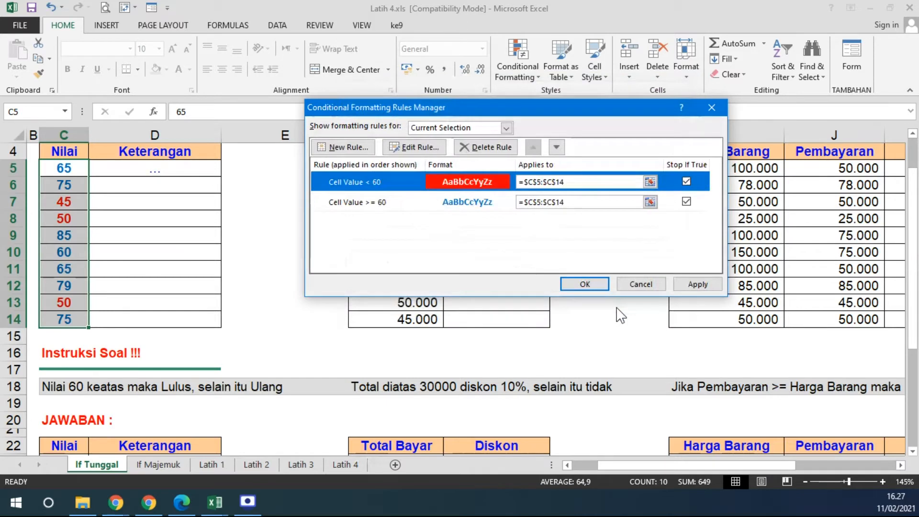
{"action": "left_click", "coordinate": [697, 285]}
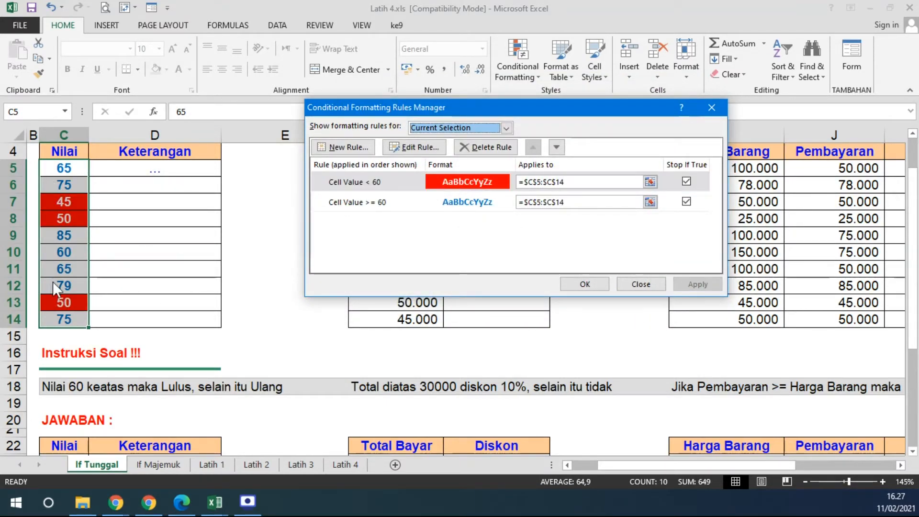
{"action": "left_click", "coordinate": [572, 283]}
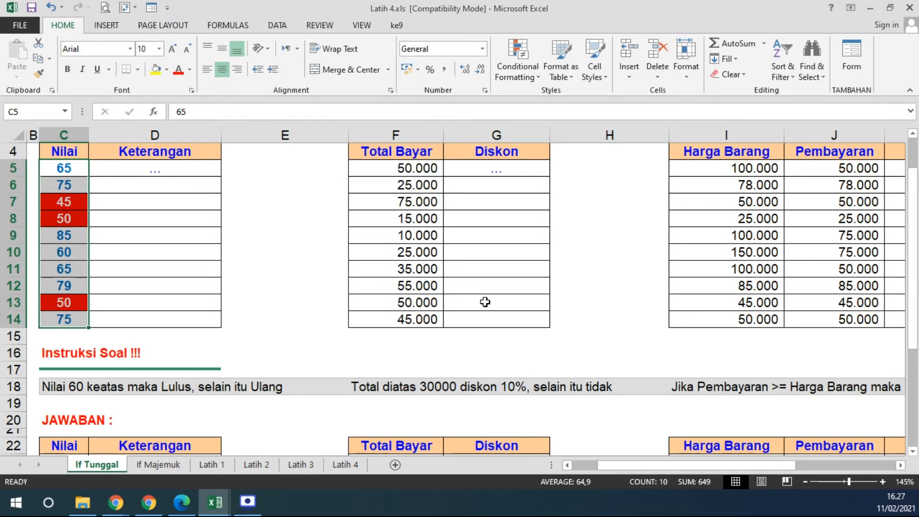
{"action": "left_click", "coordinate": [275, 250]}
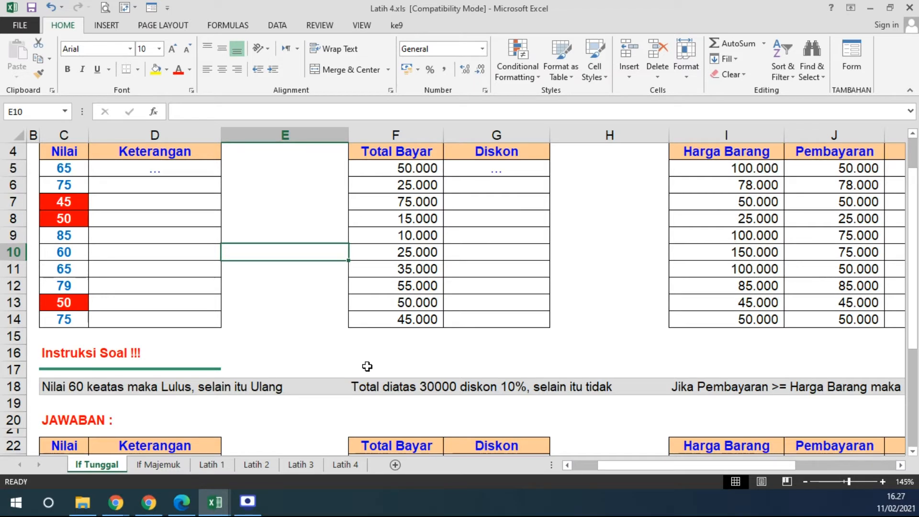
Start an IF formula in Keterangan cell D5 with the logical test C5>=60.
{"action": "left_click", "coordinate": [159, 173]}
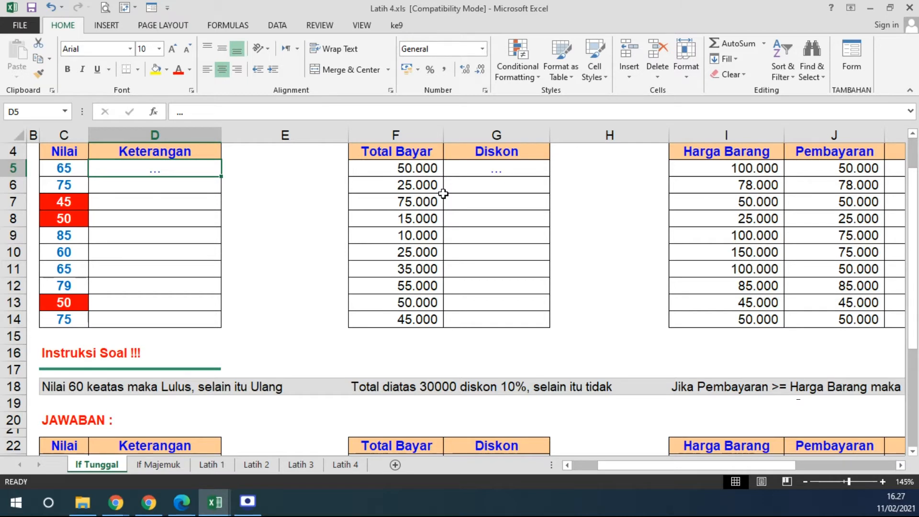
{"action": "type", "text": "=IF"}
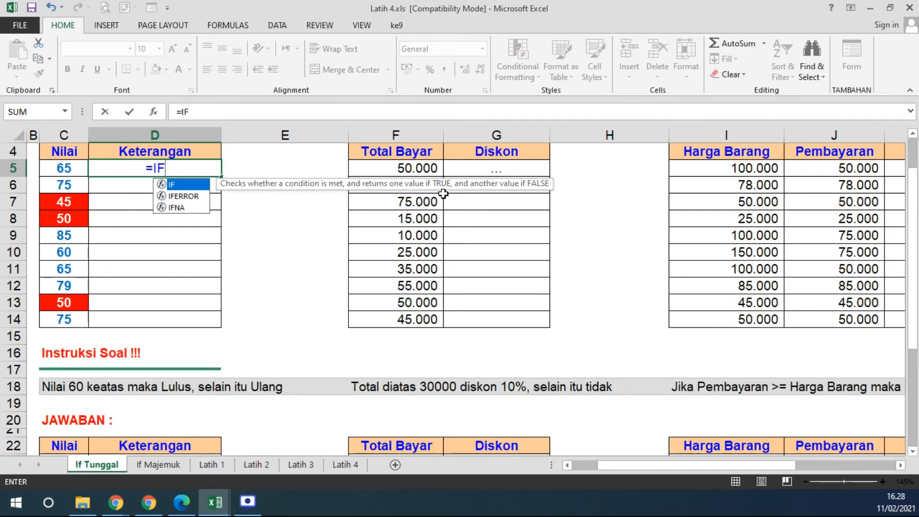
{"action": "key", "text": "alt+Tab"}
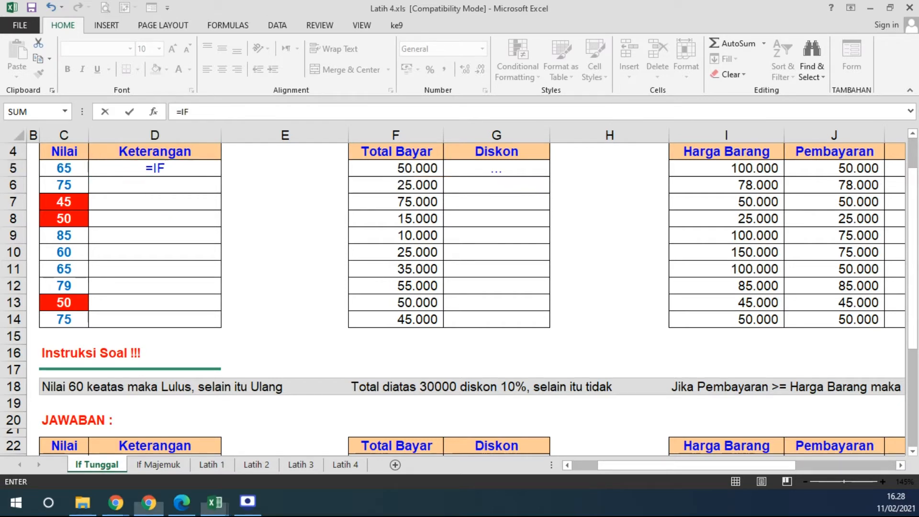
{"action": "key", "text": "alt+Tab"}
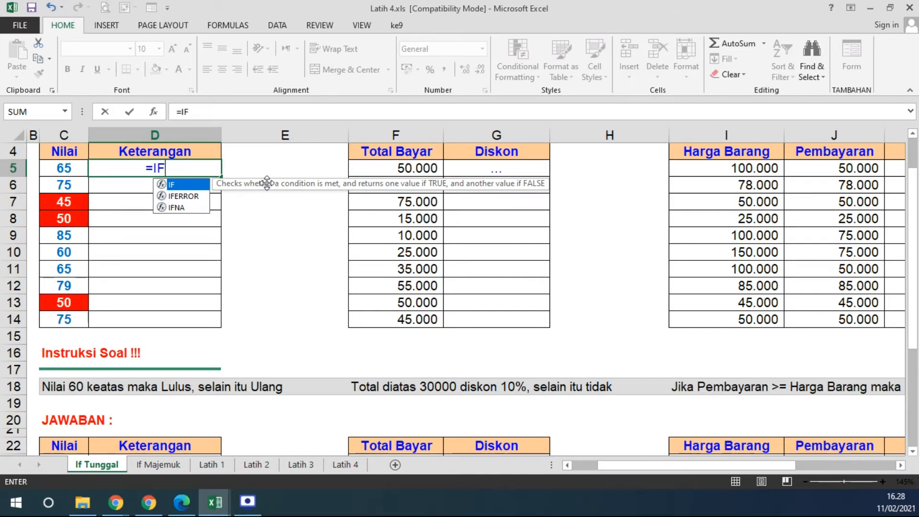
{"action": "type", "text": "("}
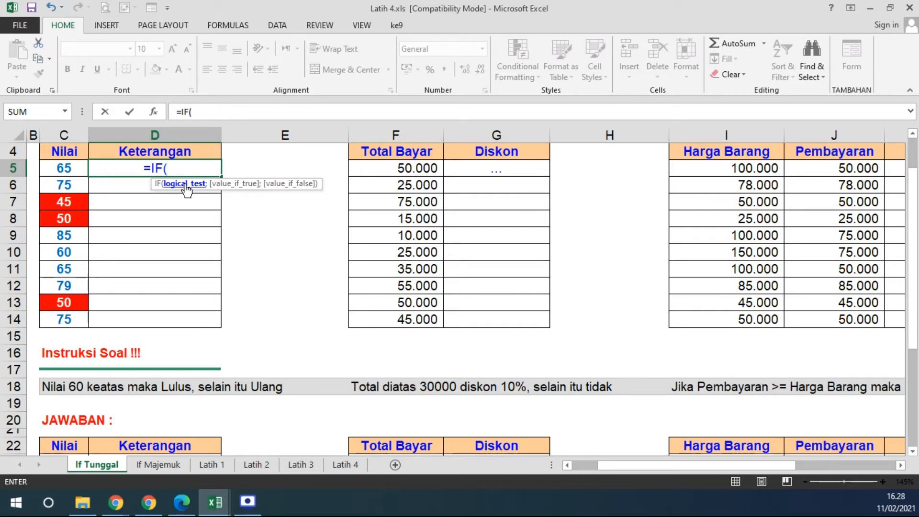
{"action": "left_click", "coordinate": [63, 170]}
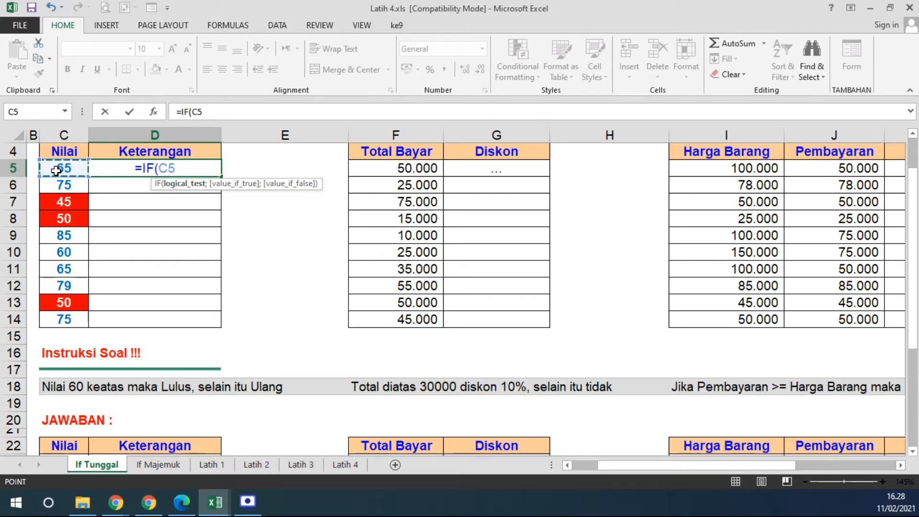
{"action": "type", "text": ">=60"}
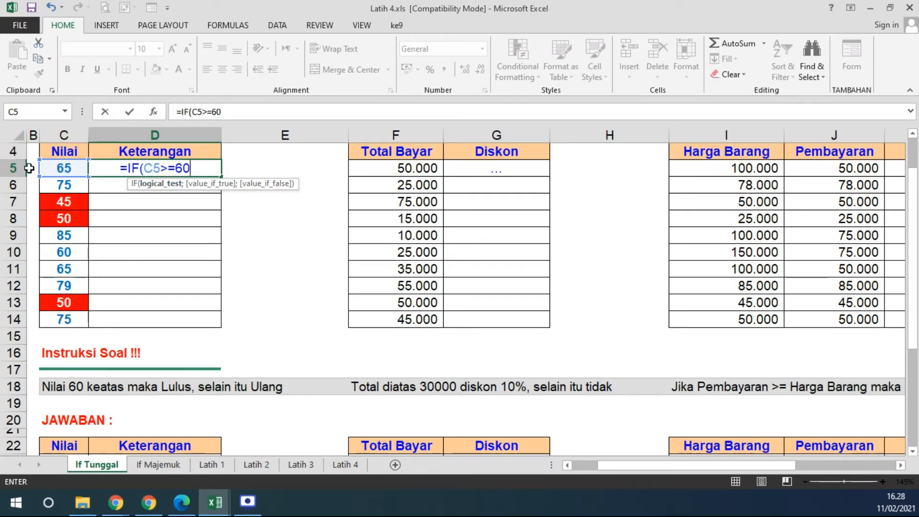
{"action": "left_click_drag", "start_coordinate": [162, 169], "coordinate": [192, 169]}
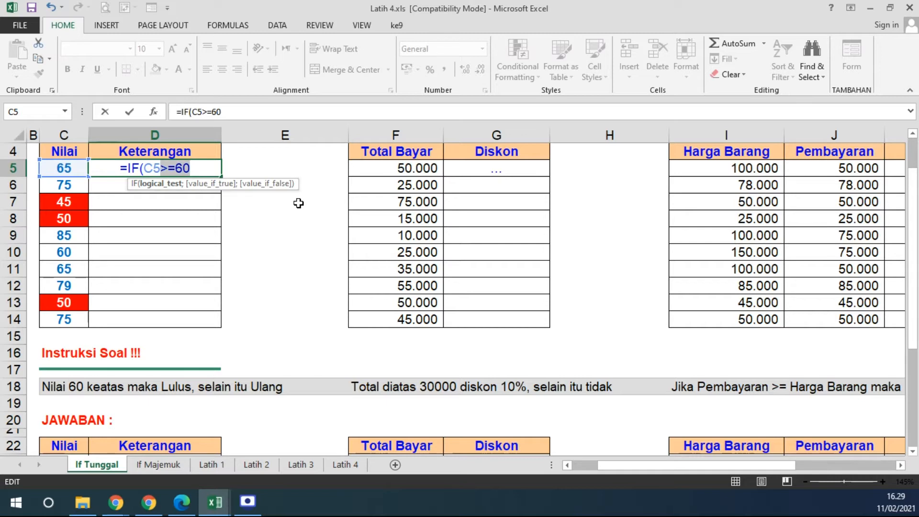
{"action": "left_click", "coordinate": [196, 170]}
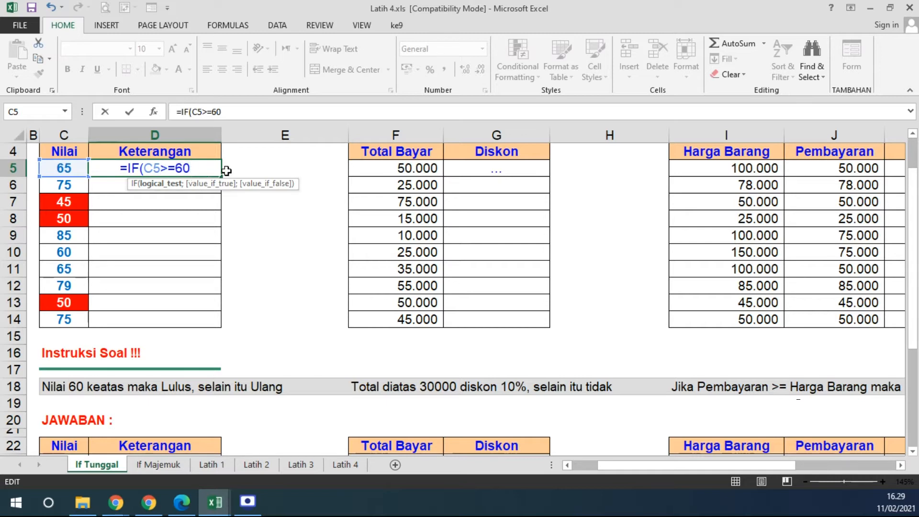
Add "LULUS" as the value if true in the D5 IF formula.
{"action": "type", "text": ";"}
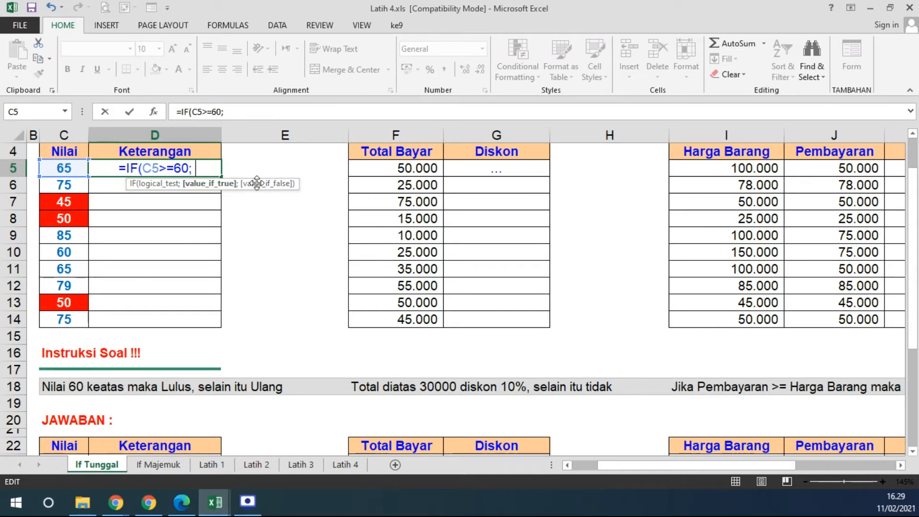
{"action": "type", "text": "\"LULUS"}
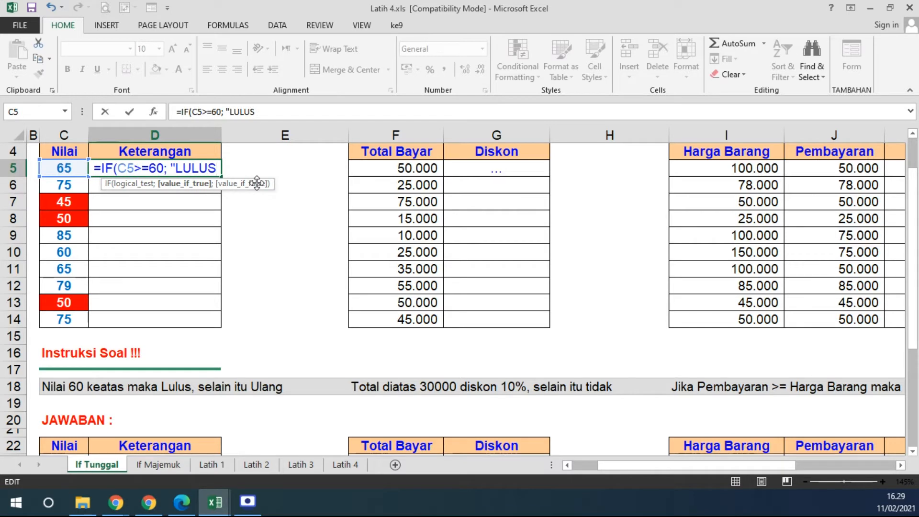
{"action": "type", "text": "\""}
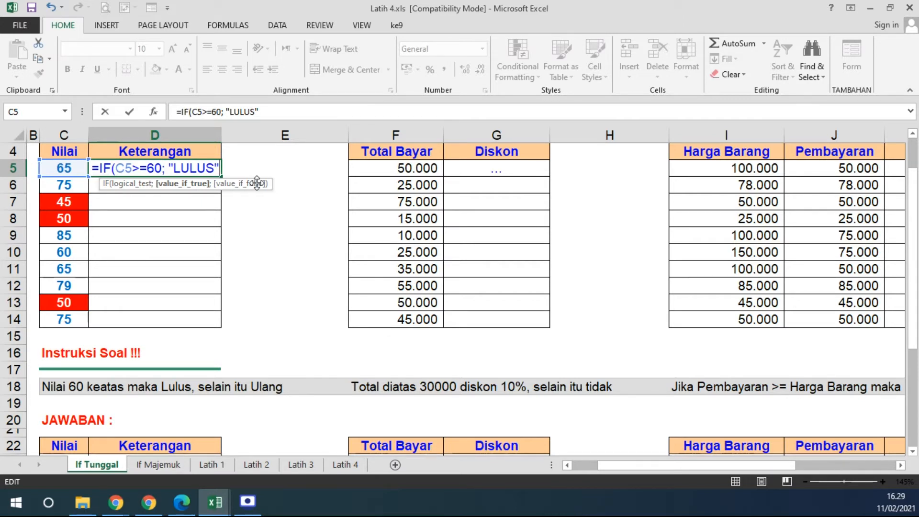
{"action": "left_click_drag", "start_coordinate": [116, 169], "coordinate": [161, 172]}
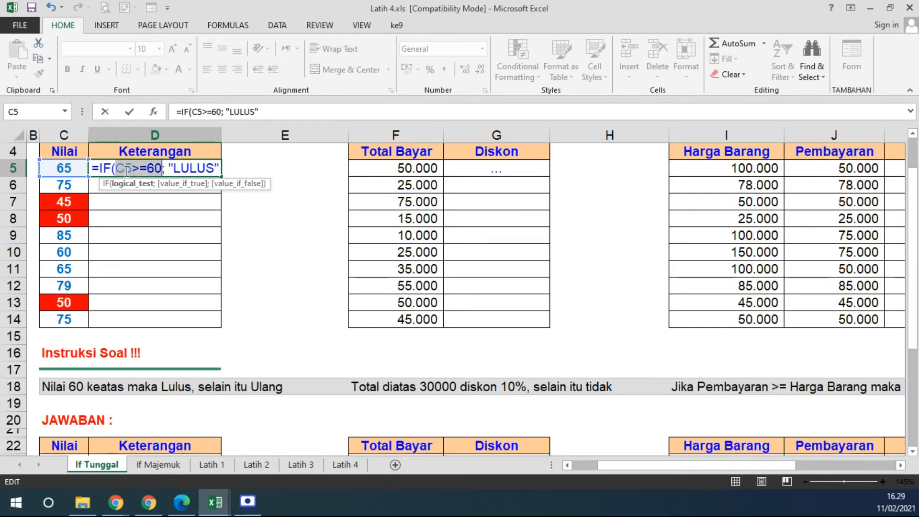
{"action": "left_click_drag", "start_coordinate": [171, 170], "coordinate": [218, 171]}
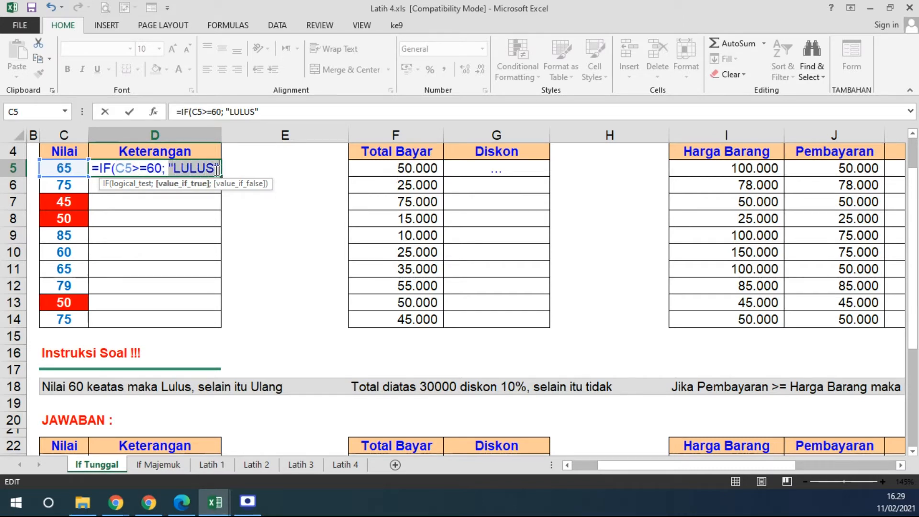
{"action": "left_click", "coordinate": [217, 170]}
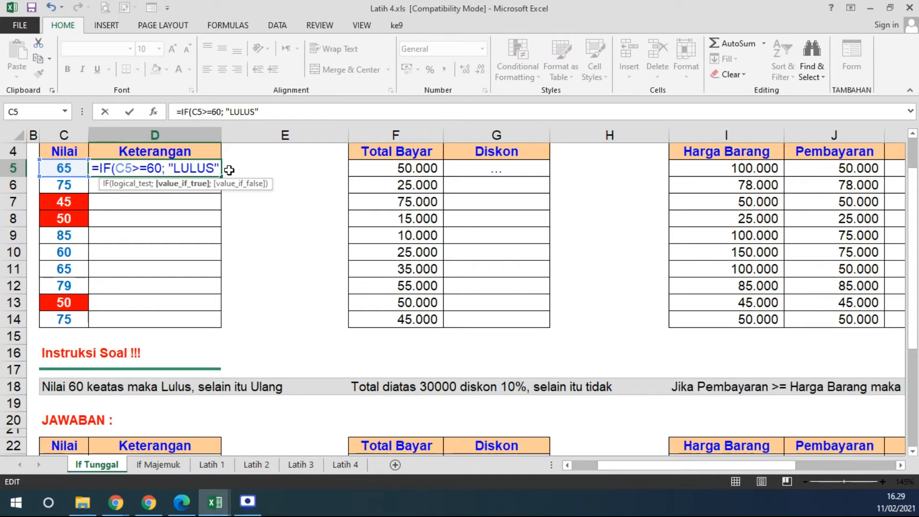
Add "ULANG" as the value if false, close the parenthesis and enter the formula in D5.
{"action": "type", "text": ";"}
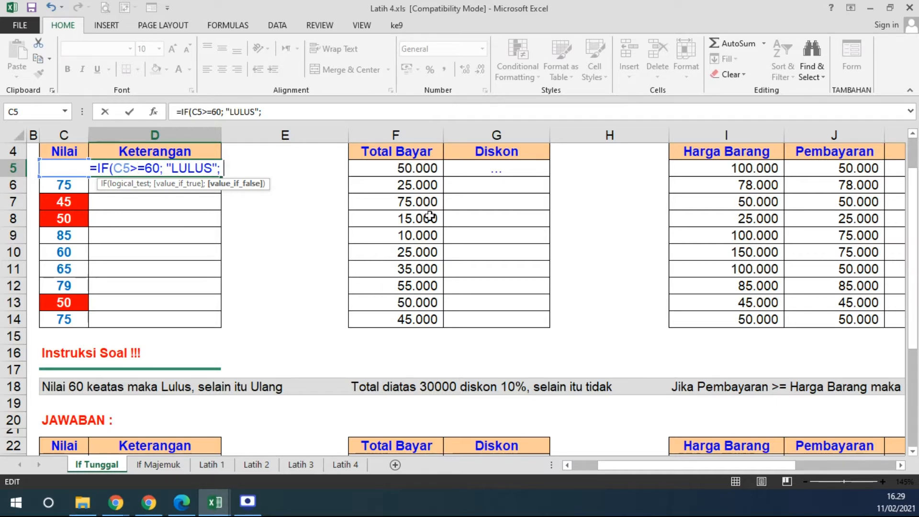
{"action": "type", "text": "\""}
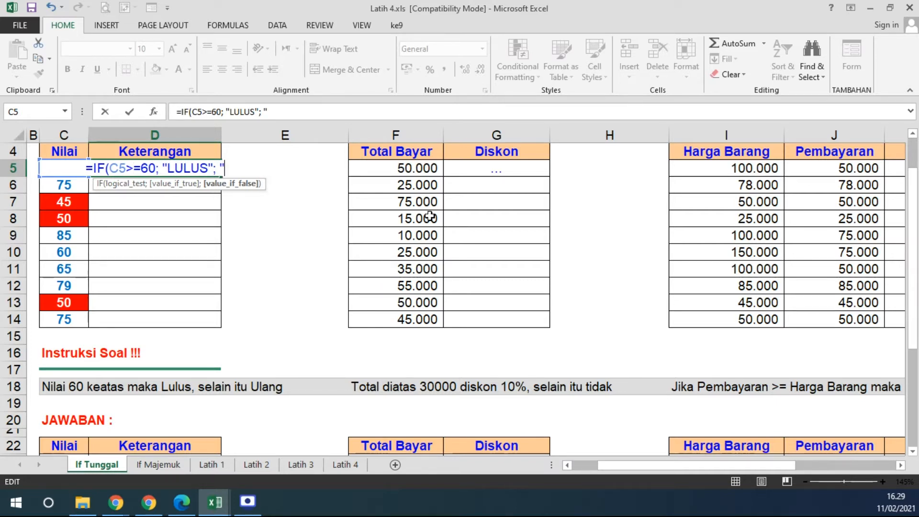
{"action": "type", "text": "ULANG\")"}
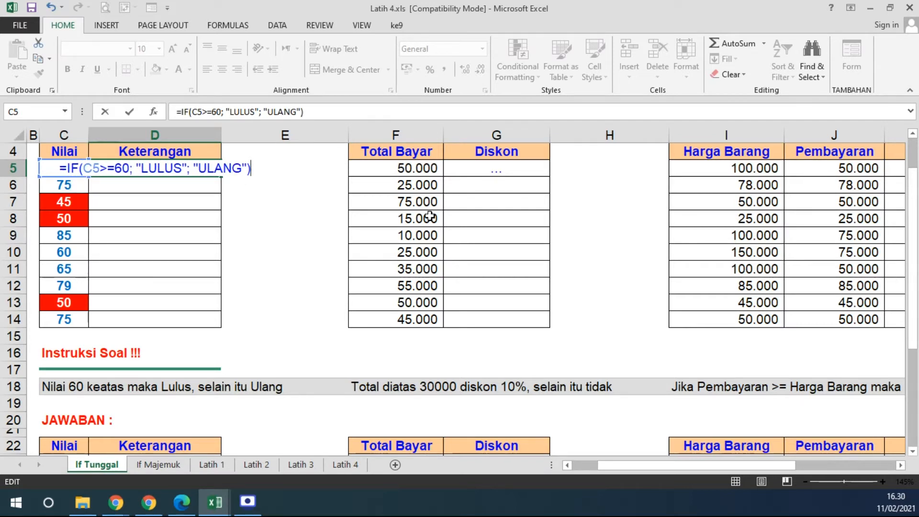
{"action": "left_click_drag", "start_coordinate": [83, 169], "coordinate": [130, 170]}
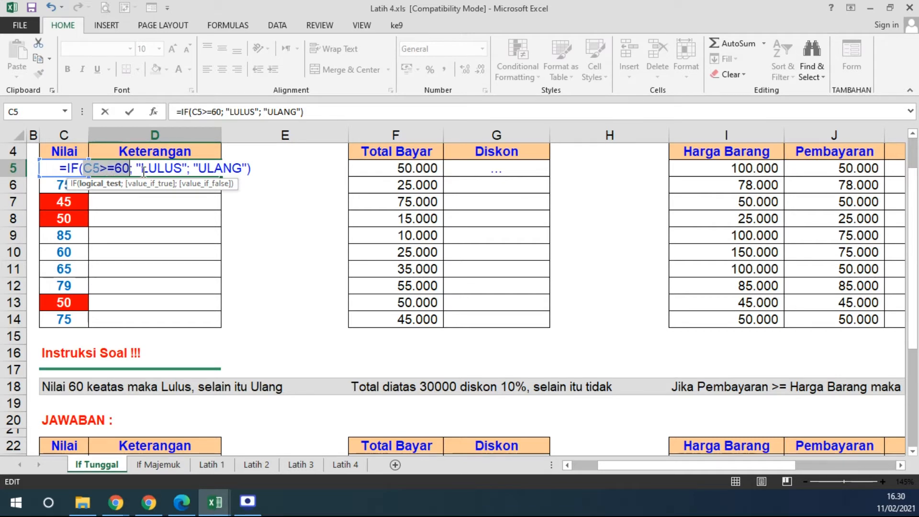
{"action": "left_click_drag", "start_coordinate": [136, 167], "coordinate": [179, 166]}
{"action": "left_click_drag", "start_coordinate": [84, 168], "coordinate": [185, 168]}
{"action": "left_click_drag", "start_coordinate": [85, 168], "coordinate": [129, 169]}
{"action": "key", "text": "ctrl+Return"}
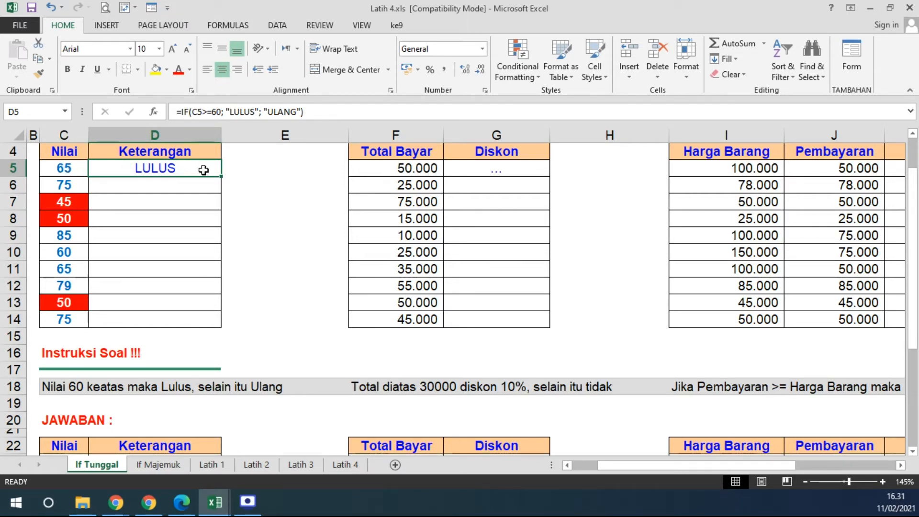
Fill the IF formula from D5 down to D7 in the Keterangan column.
{"action": "left_click_drag", "start_coordinate": [221, 177], "coordinate": [220, 211]}
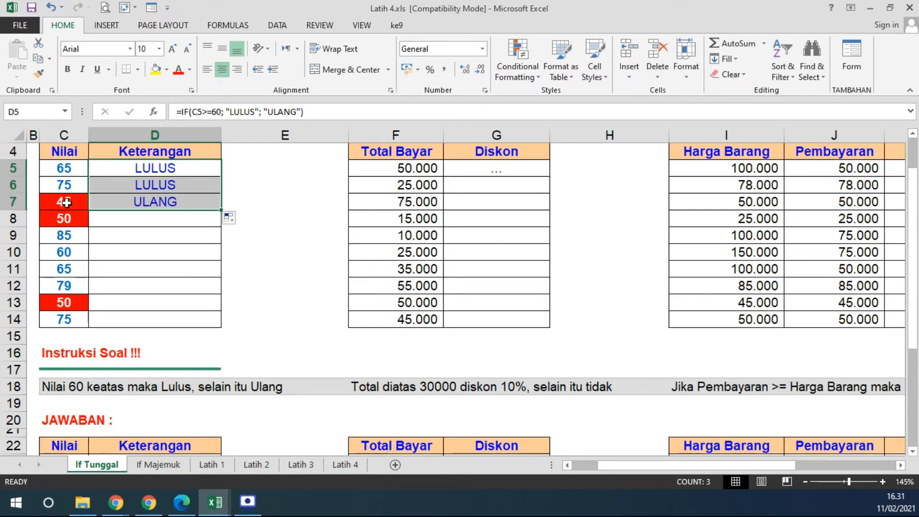
Review the logical test in the D7 IF formula, and fill the formula down from D7 to D14.
{"action": "double_click", "coordinate": [164, 201]}
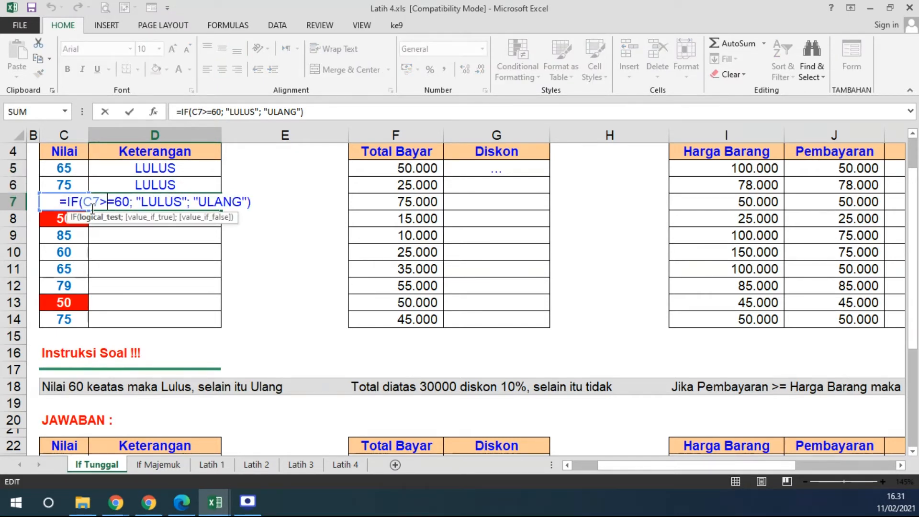
{"action": "left_click_drag", "start_coordinate": [83, 202], "coordinate": [128, 201]}
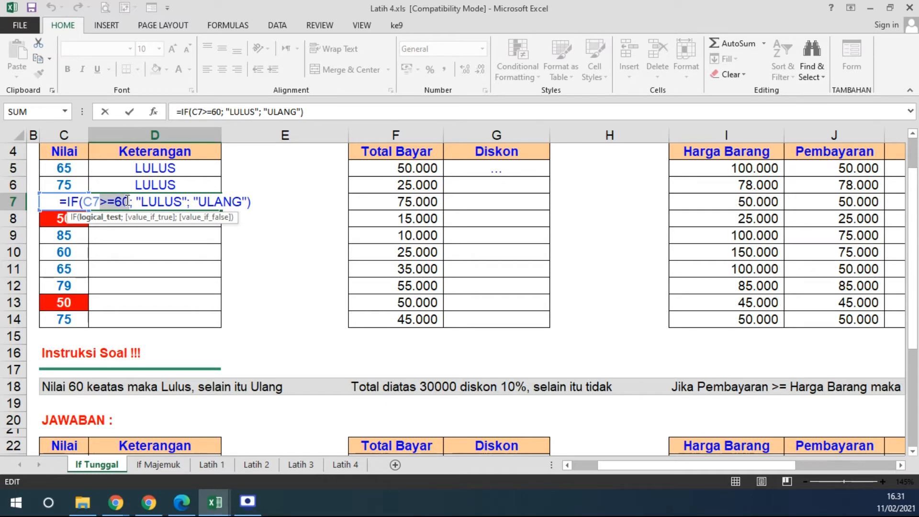
{"action": "left_click_drag", "start_coordinate": [83, 202], "coordinate": [128, 201]}
{"action": "key", "text": "ctrl+Return"}
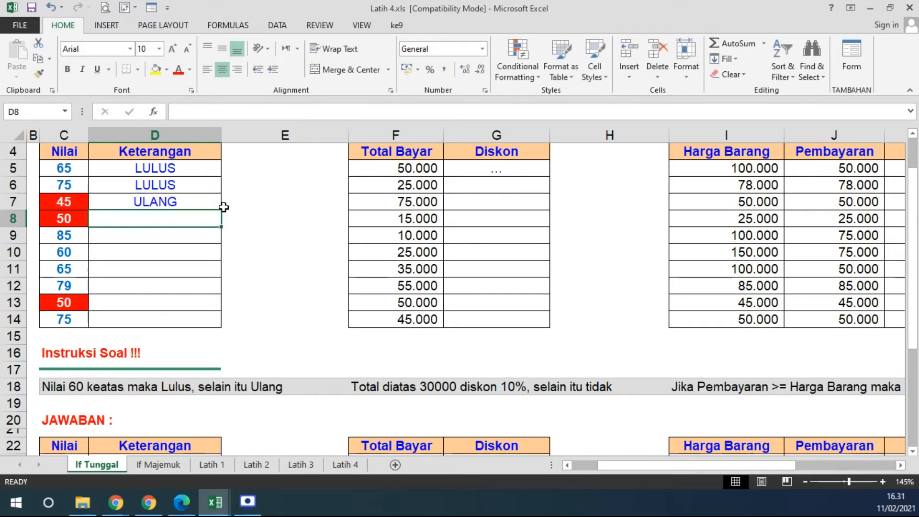
{"action": "double_click", "coordinate": [222, 210]}
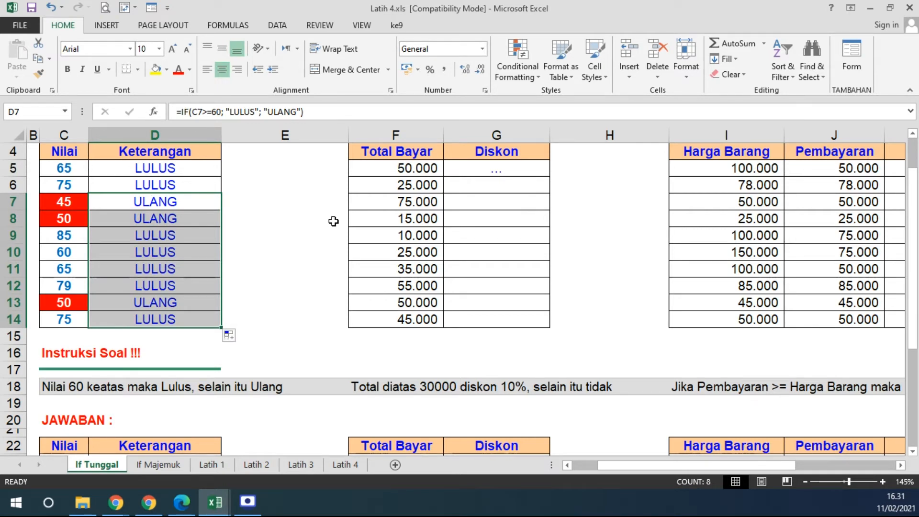
Highlight the ULANG results in D7:D8 and D13 with an orange fill.
{"action": "left_click_drag", "start_coordinate": [56, 200], "coordinate": [57, 218]}
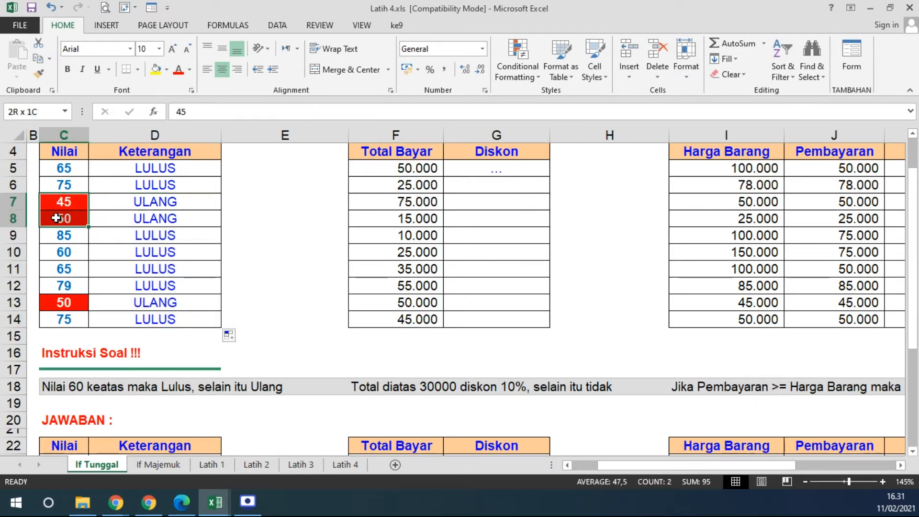
{"action": "left_click", "coordinate": [53, 302]}
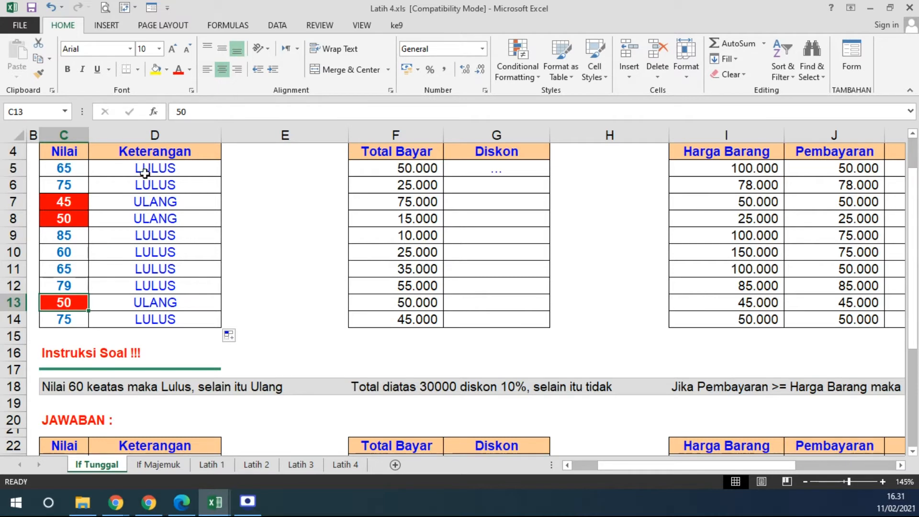
{"action": "left_click_drag", "start_coordinate": [154, 199], "coordinate": [154, 219]}
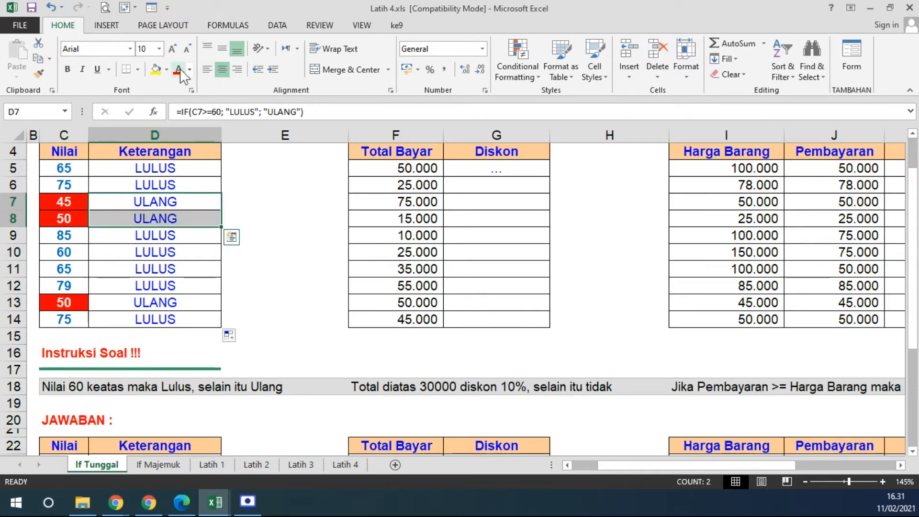
{"action": "left_click", "coordinate": [166, 70]}
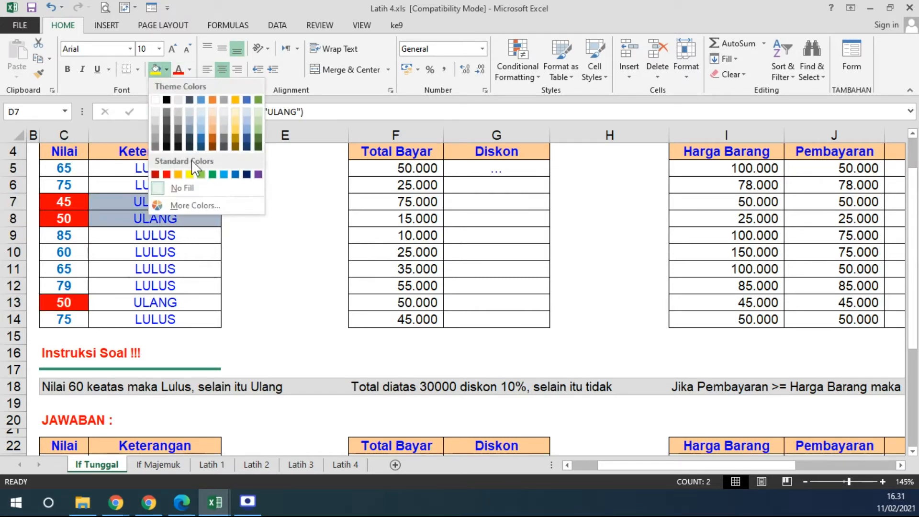
{"action": "left_click", "coordinate": [166, 174]}
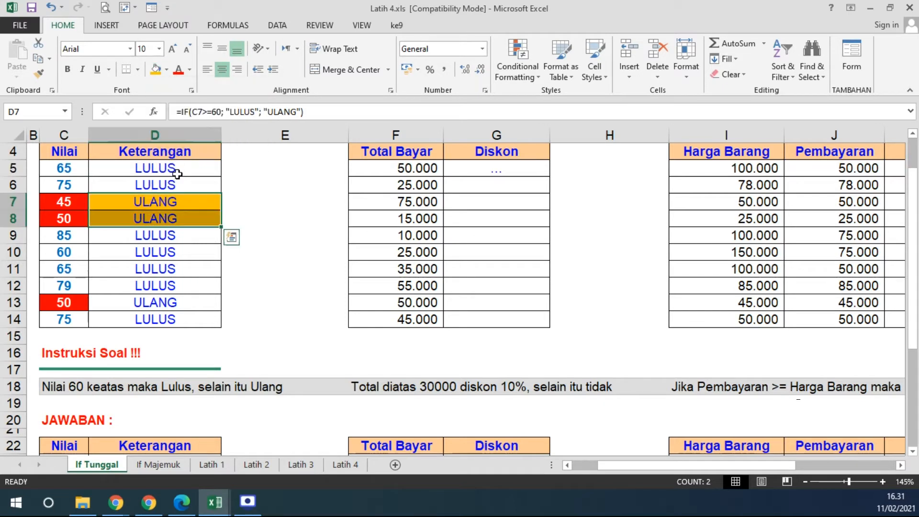
{"action": "left_click", "coordinate": [156, 303]}
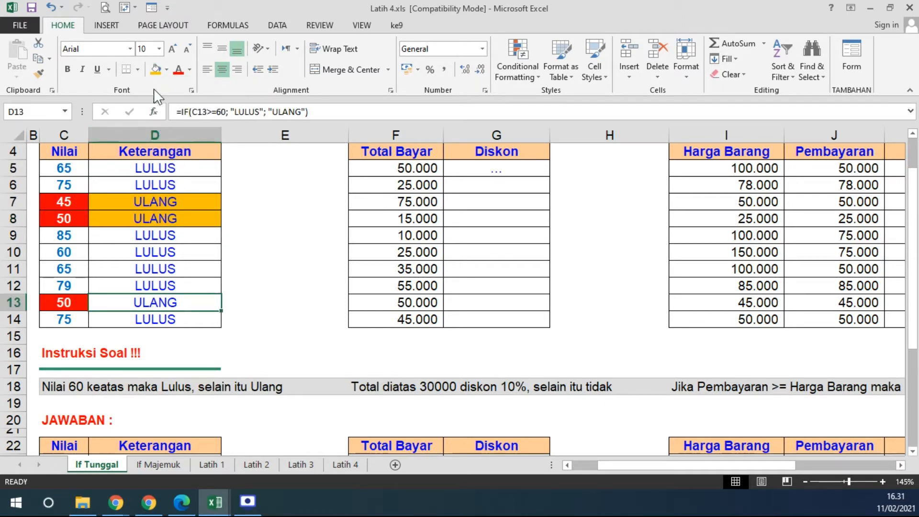
{"action": "left_click", "coordinate": [155, 70]}
Compare the Nilai scores with their Keterangan results, first the ULANG rows and then the LULUS rows.
{"action": "left_click_drag", "start_coordinate": [60, 201], "coordinate": [156, 218]}
{"action": "left_click_drag", "start_coordinate": [65, 300], "coordinate": [156, 301]}
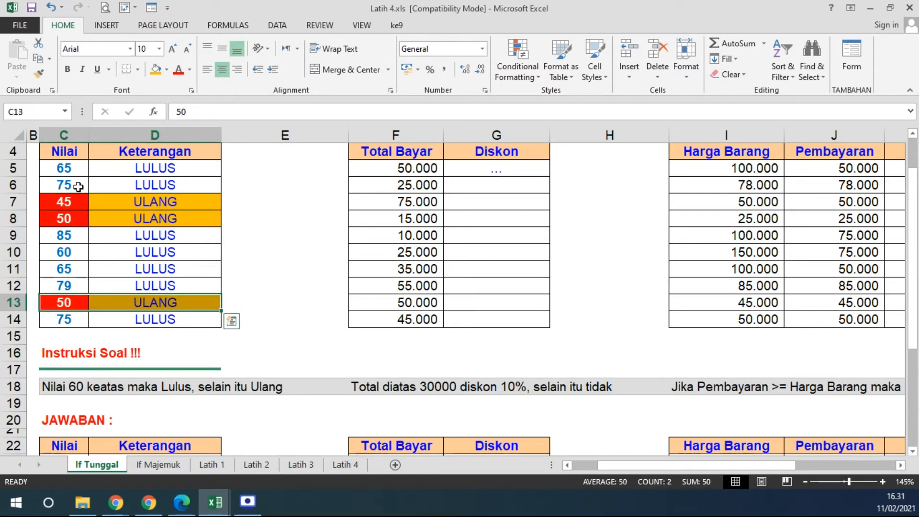
{"action": "left_click", "coordinate": [69, 175]}
{"action": "left_click_drag", "start_coordinate": [69, 176], "coordinate": [156, 186]}
{"action": "left_click_drag", "start_coordinate": [67, 233], "coordinate": [142, 286]}
{"action": "left_click_drag", "start_coordinate": [71, 316], "coordinate": [156, 320]}
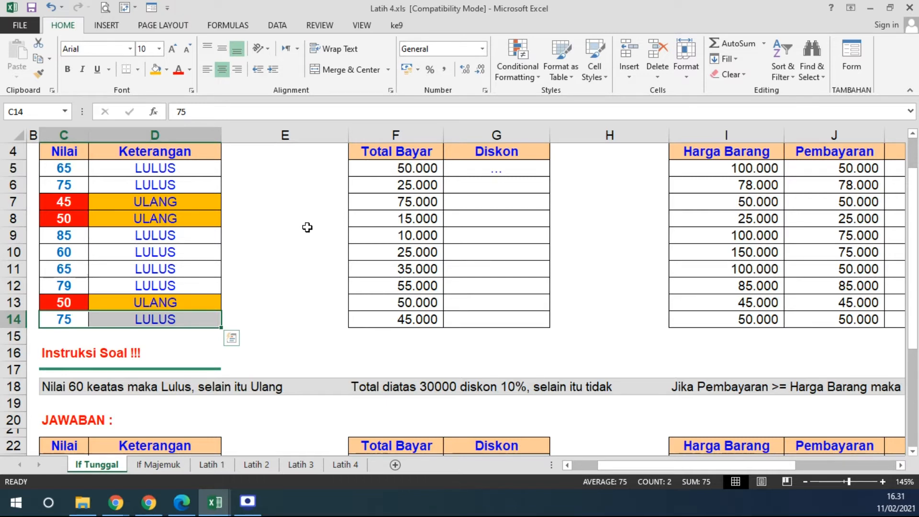
Add a new worksheet after If Tunggal and enter the heading "FUNGSI PERCABANGAN" in B2.
{"action": "left_click", "coordinate": [396, 465]}
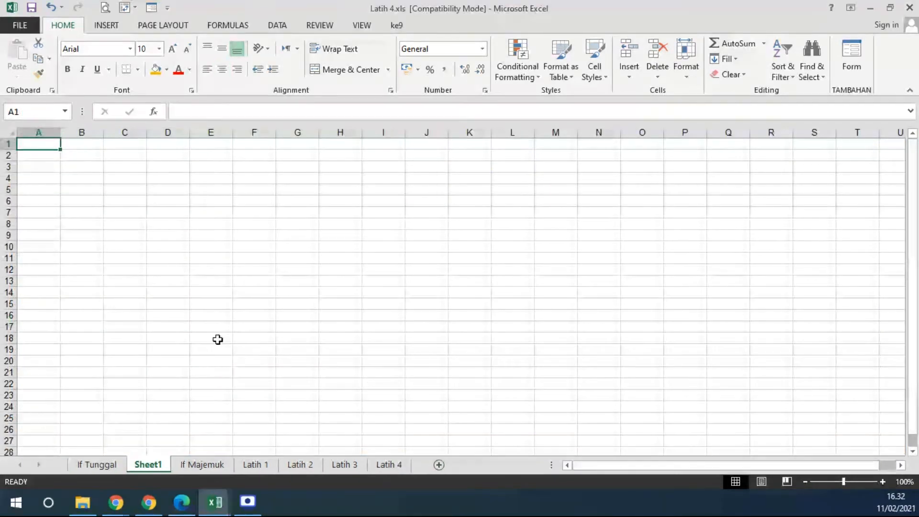
{"action": "scroll", "coordinate": [86, 243], "scroll_direction": "up", "scroll_amount": 3}
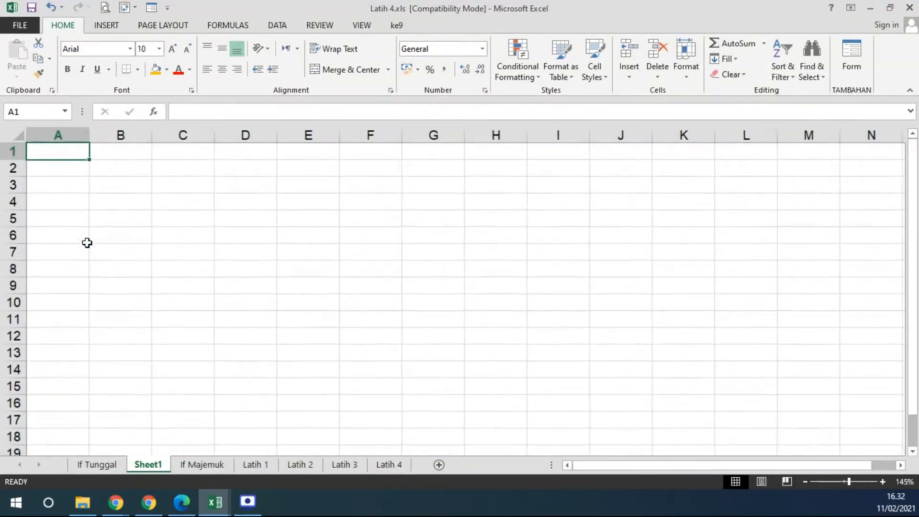
{"action": "left_click", "coordinate": [133, 168]}
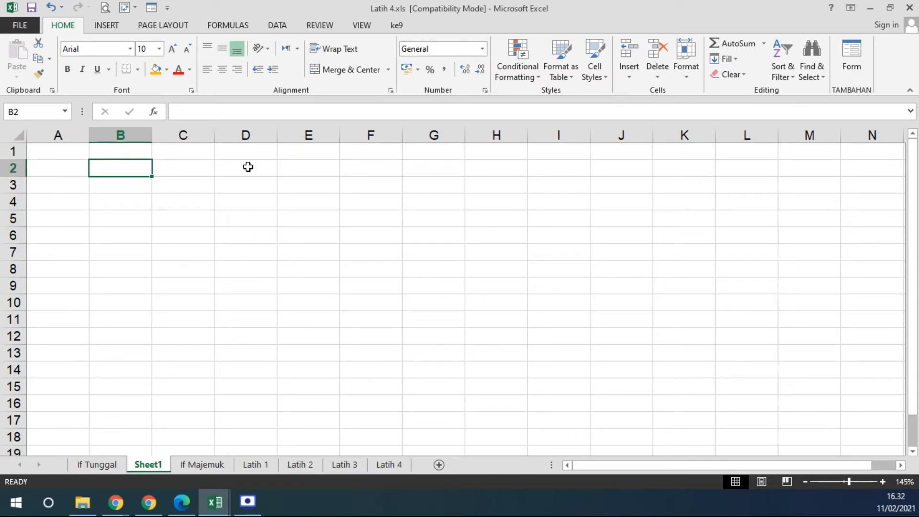
{"action": "type", "text": "FUNGSI "}
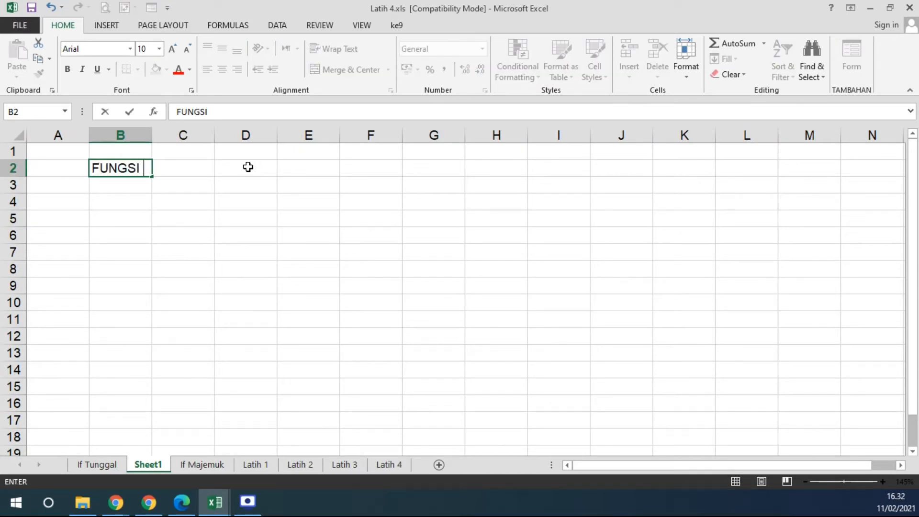
{"action": "type", "text": "PERCABANGAN"}
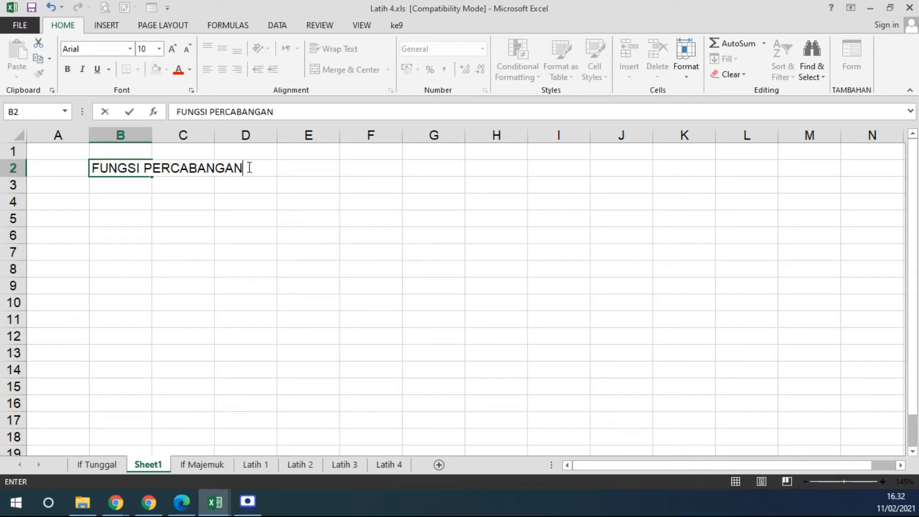
{"action": "key", "text": "Return"}
Enter the description "digunakan untuk memilih salah satu kejadian yang sesuai dengan syarat" in B3.
{"action": "type", "text": "d"}
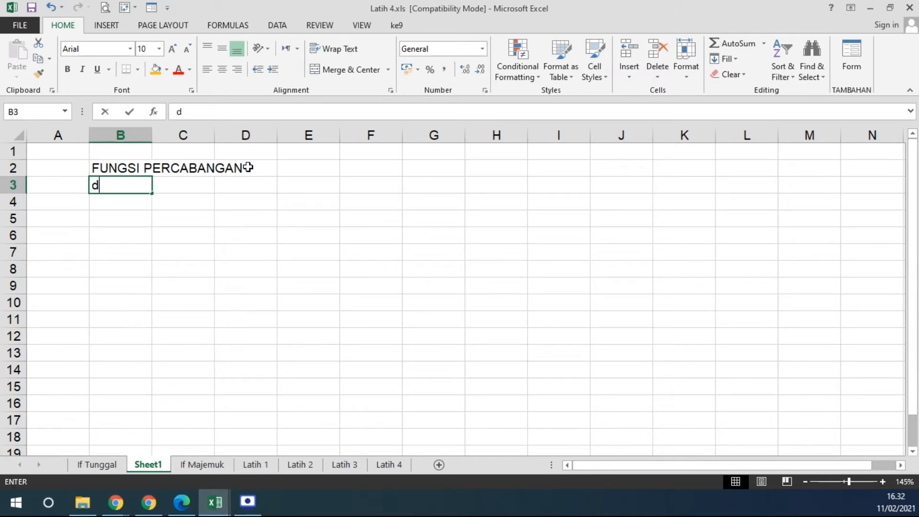
{"action": "type", "text": "igunakan untu"}
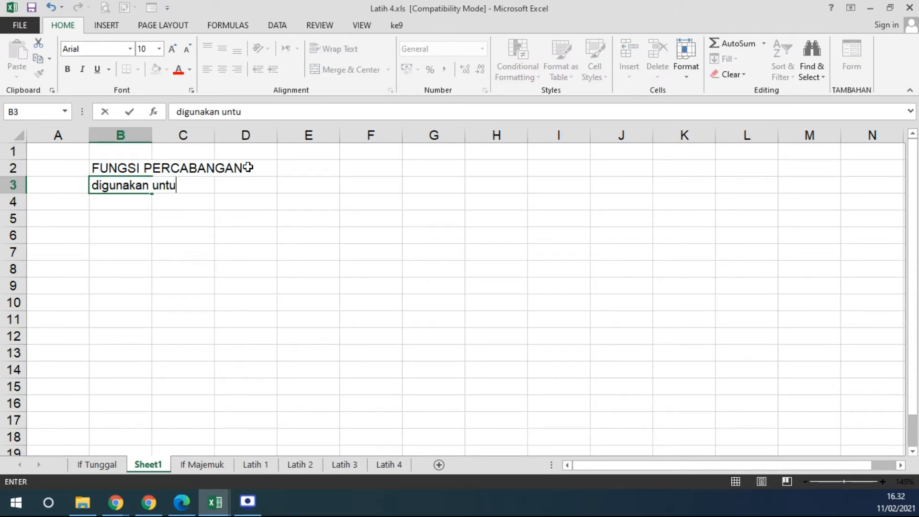
{"action": "type", "text": "k memilih salah satu"}
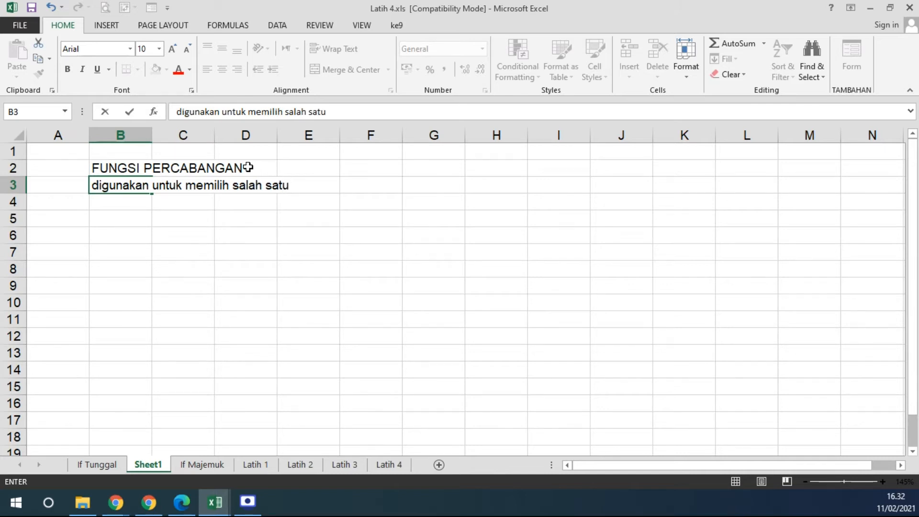
{"action": "type", "text": " kejadian"}
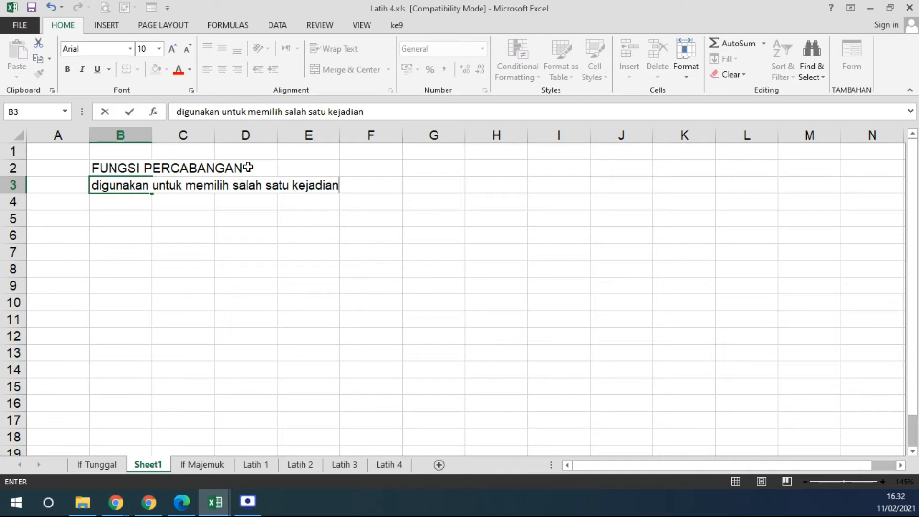
{"action": "type", "text": " yang sedu"}
{"action": "key", "text": "BackSpace"}
{"action": "type", "text": "sya"}
{"action": "key", "text": "BackSpace"}
{"action": "key", "text": "BackSpace"}
{"action": "type", "text": "uai dengan"}
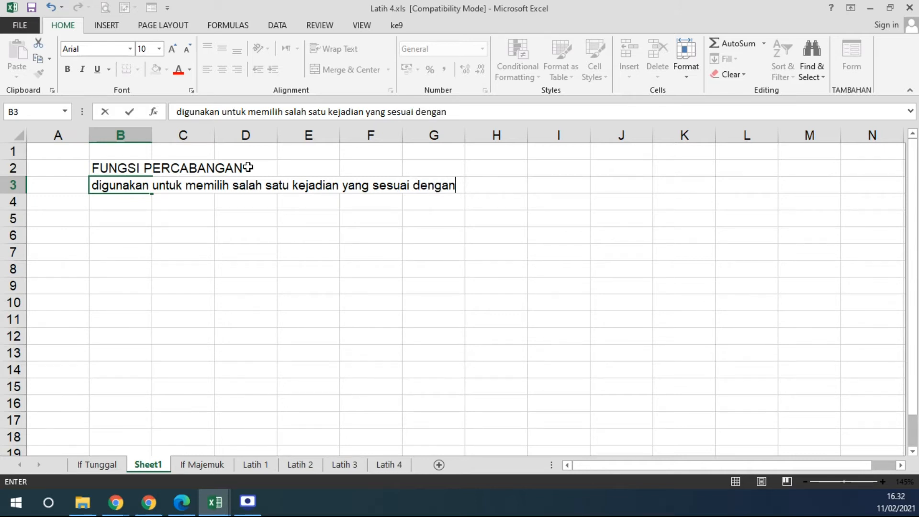
{"action": "type", "text": " syarat"}
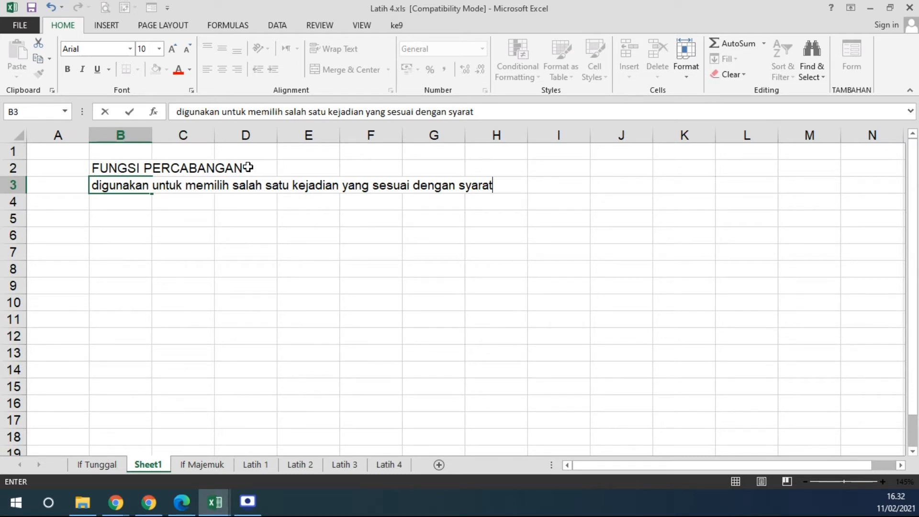
{"action": "key", "text": "Return"}
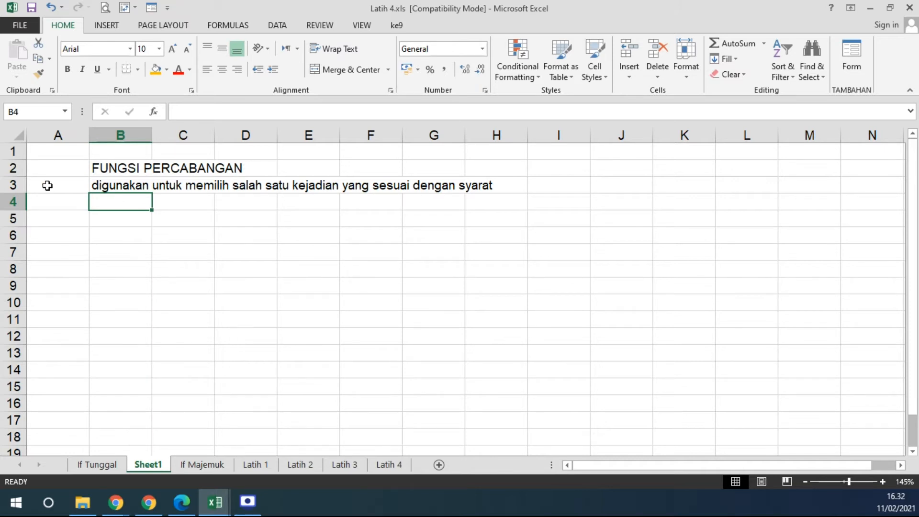
Insert "/tidak sesuai" after "sesuai" in the B3 description.
{"action": "left_click", "coordinate": [115, 187]}
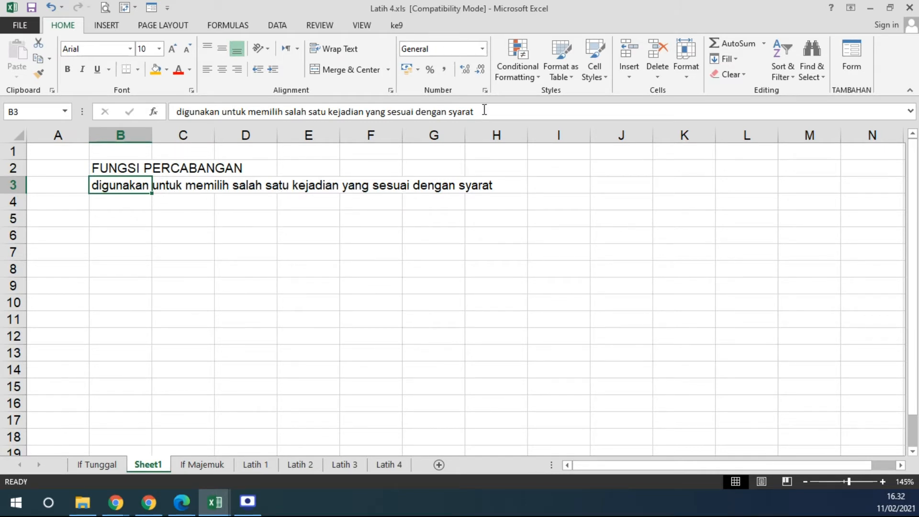
{"action": "left_click", "coordinate": [416, 112]}
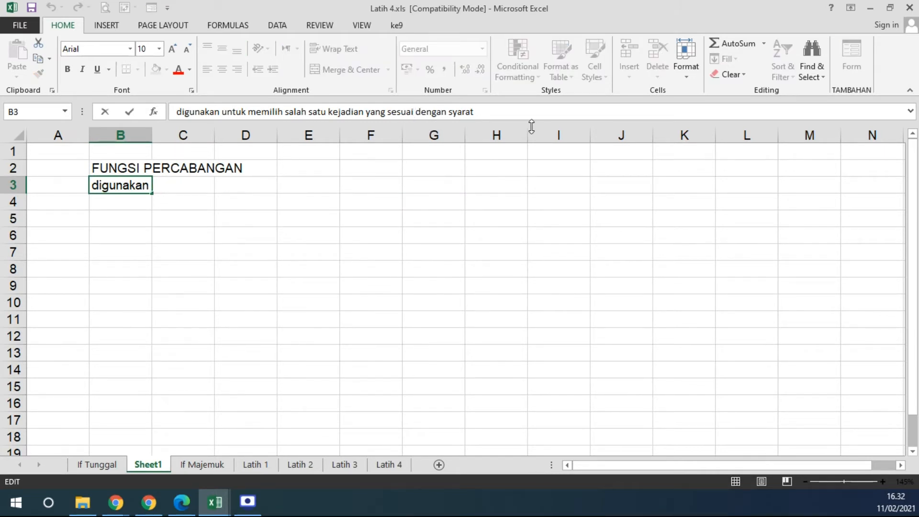
{"action": "type", "text": "/"}
{"action": "type", "text": "tidak ses"}
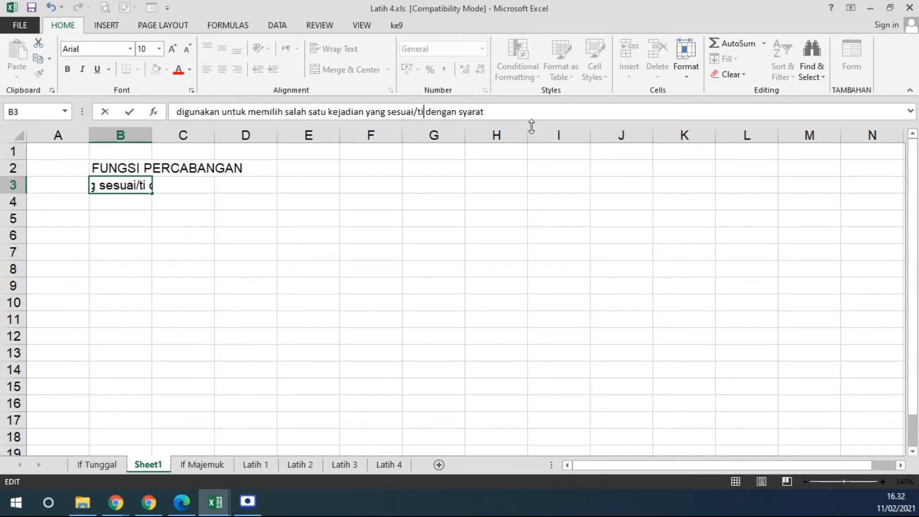
{"action": "type", "text": "uao"}
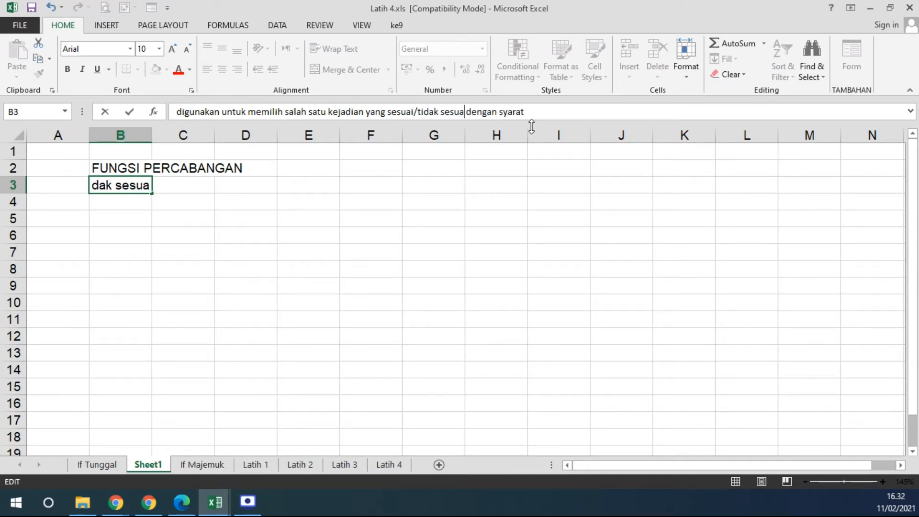
{"action": "key", "text": "BackSpace"}
{"action": "type", "text": "i"}
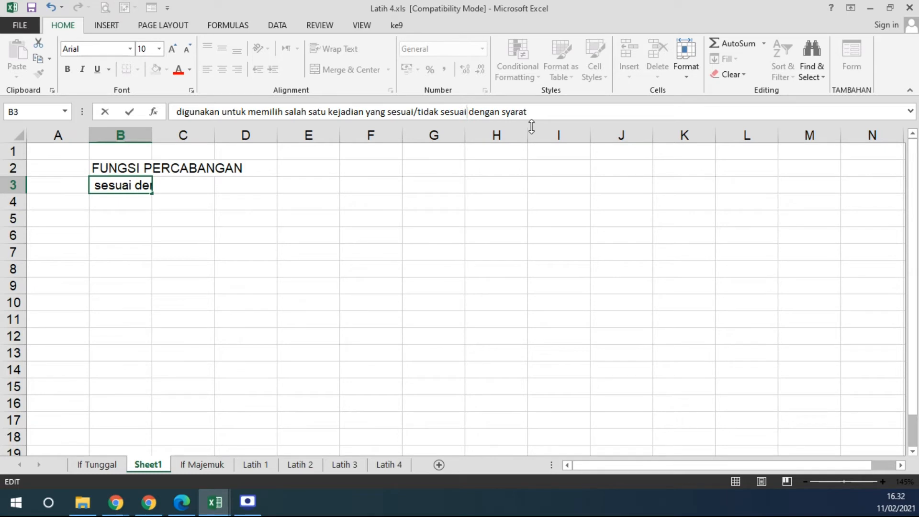
{"action": "key", "text": "Return"}
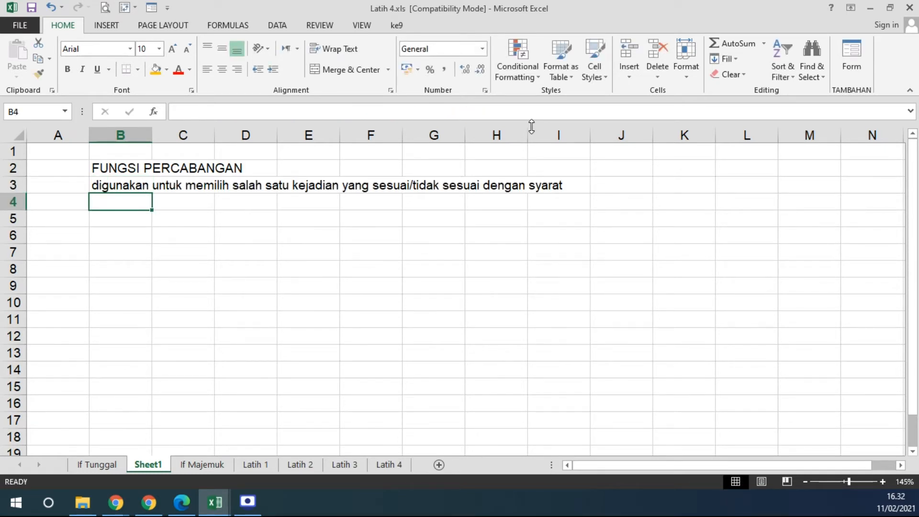
{"action": "key", "text": "Return"}
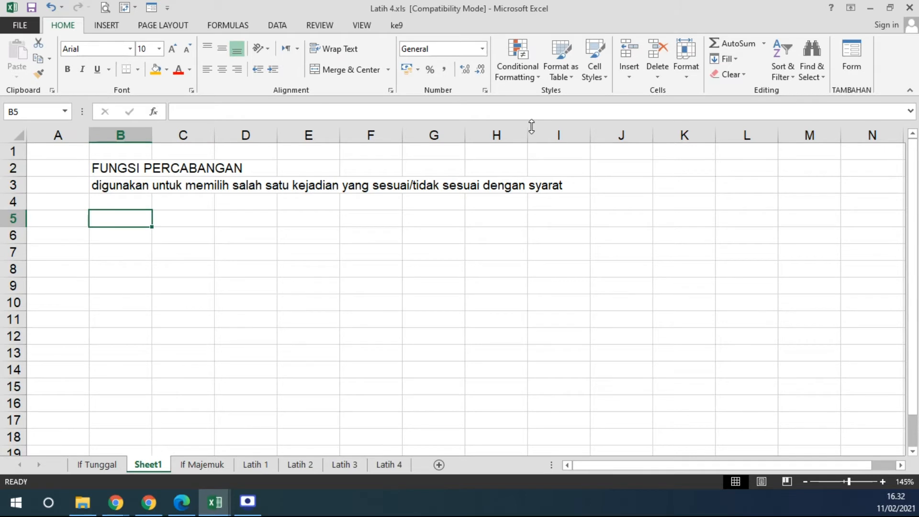
{"action": "type", "text": "JENIS - JEN"}
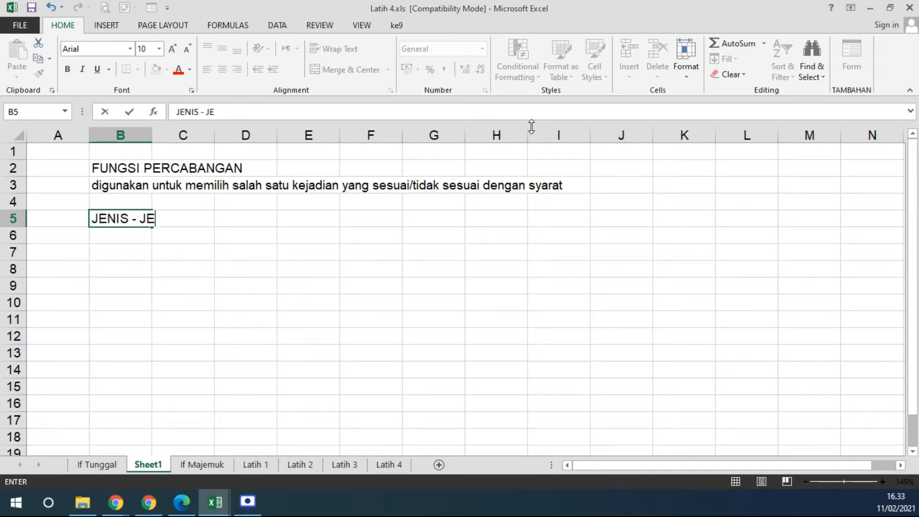
{"action": "key", "text": "BackSpace"}
{"action": "key", "text": "BackSpace"}
{"action": "key", "text": "BackSpace"}
{"action": "key", "text": "BackSpace"}
{"action": "key", "text": "BackSpace"}
{"action": "key", "text": "BackSpace"}
{"action": "key", "text": "BackSpace"}
{"action": "key", "text": "BackSpace"}
{"action": "key", "text": "BackSpace"}
{"action": "key", "text": "BackSpace"}
{"action": "key", "text": "BackSpace"}
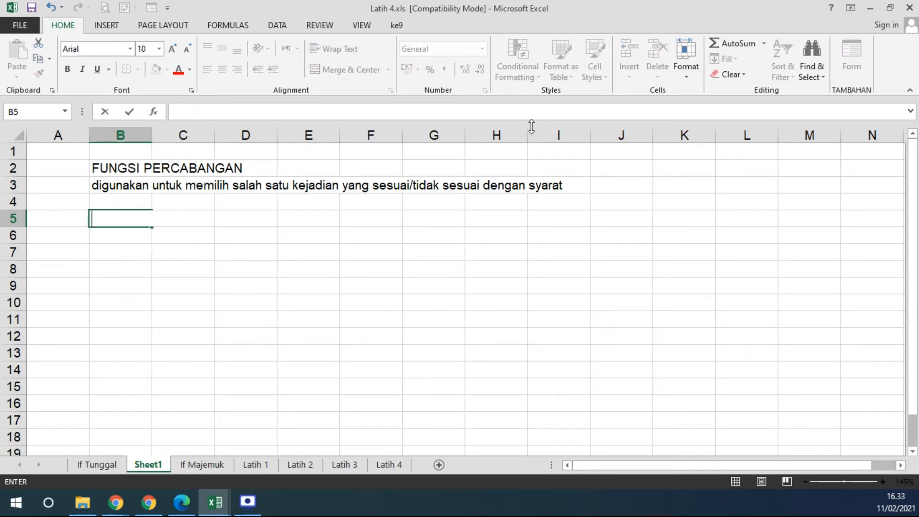
Enter "PERINTAH NYA : IF" in B5.
{"action": "type", "text": "PERINTAH "}
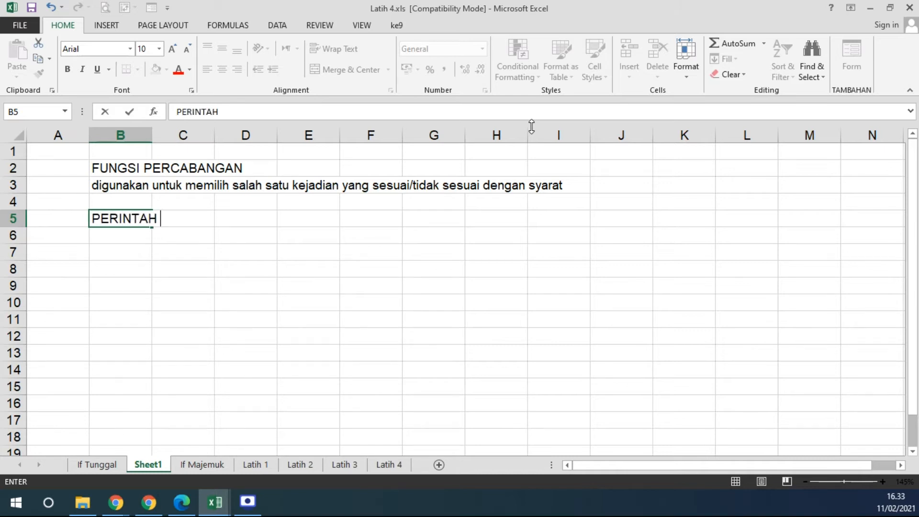
{"action": "type", "text": "NYA : IF"}
{"action": "key", "text": "Return"}
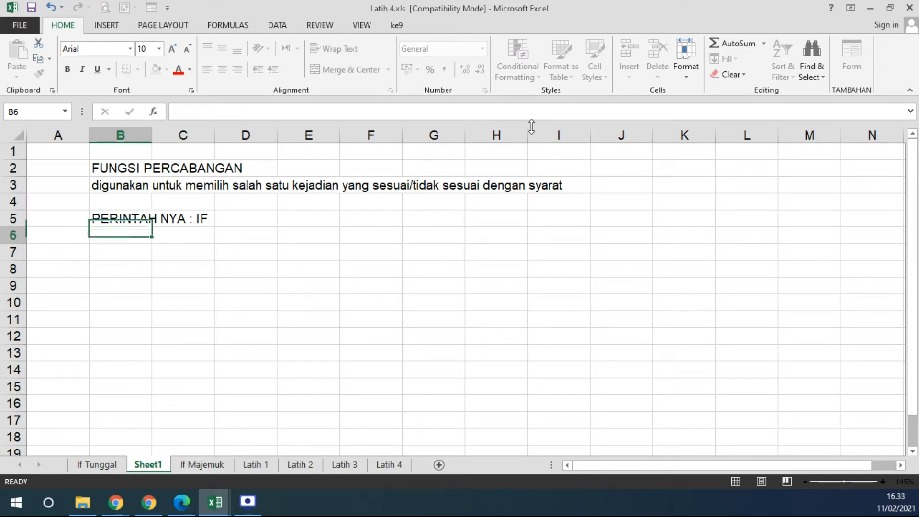
Enter the label "JENIS NYA :" in B6.
{"action": "type", "text": "JENIS NYA "}
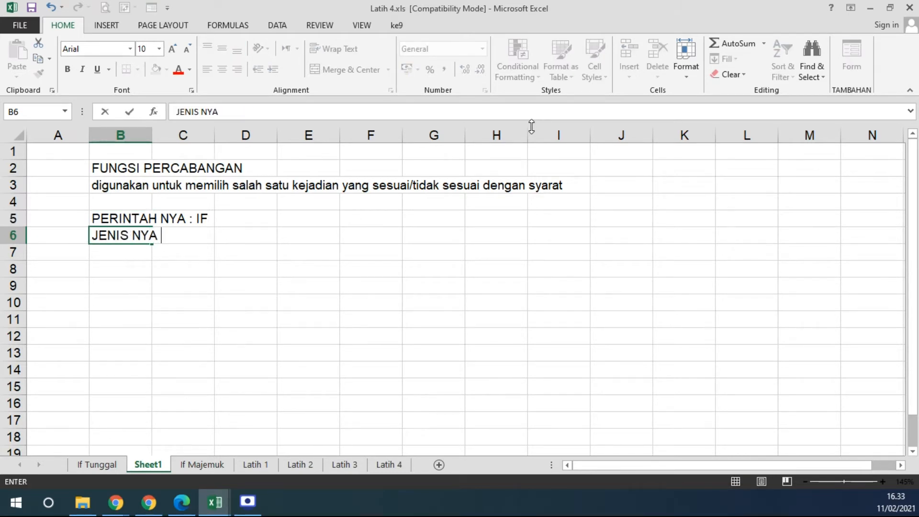
{"action": "type", "text": ":"}
{"action": "key", "text": "Return"}
Enter the subheading "A. IF TUNGGAL (Percabangan Tunggal)" in B8.
{"action": "key", "text": "Return"}
{"action": "type", "text": "A. IF TN"}
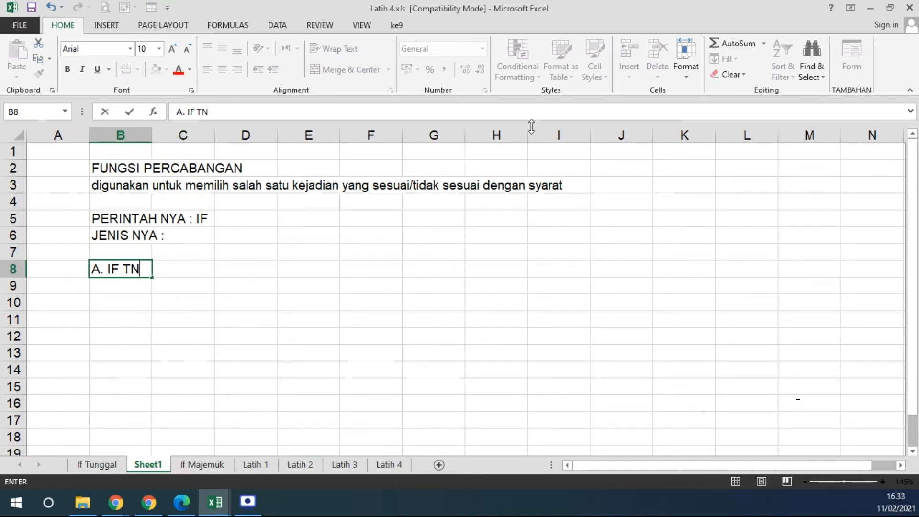
{"action": "key", "text": "BackSpace"}
{"action": "type", "text": "UNGGAL"}
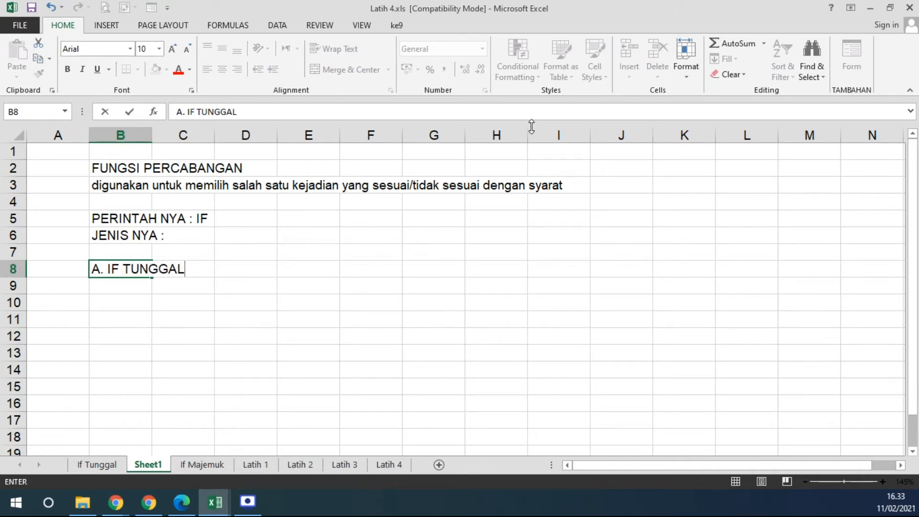
{"action": "type", "text": " (Percabangan "}
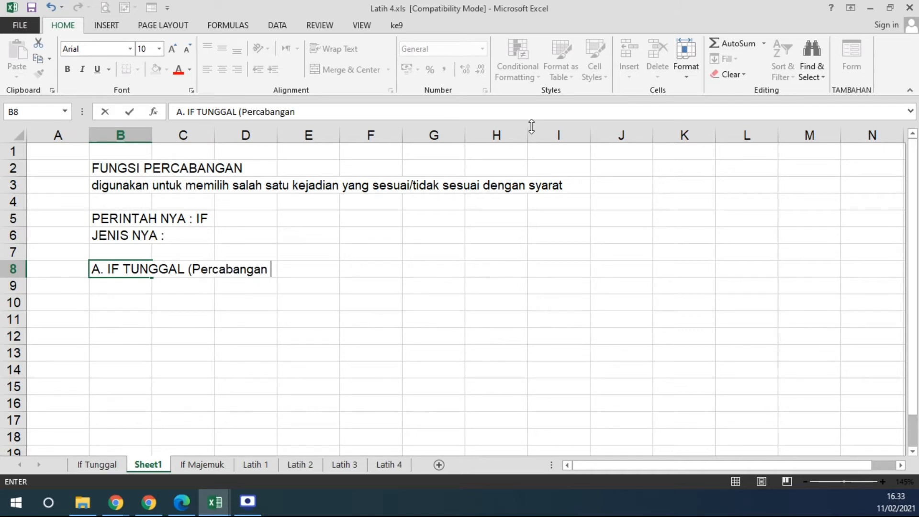
{"action": "type", "text": "Tunggal)"}
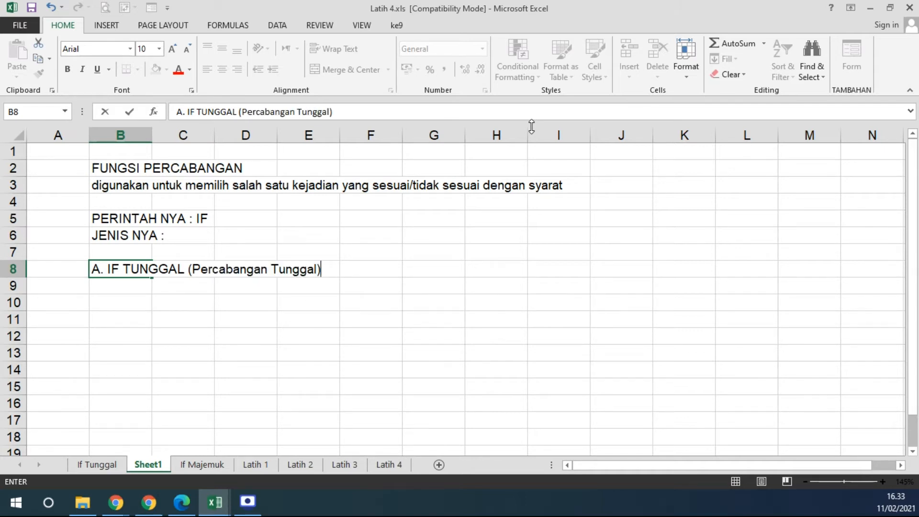
{"action": "key", "text": "Return"}
Narrow column B to a small indent and enter "Fungsi IF yang syaratnya hanya 1" in C9.
{"action": "left_click_drag", "start_coordinate": [152, 136], "coordinate": [109, 143]}
{"action": "left_click", "coordinate": [136, 286]}
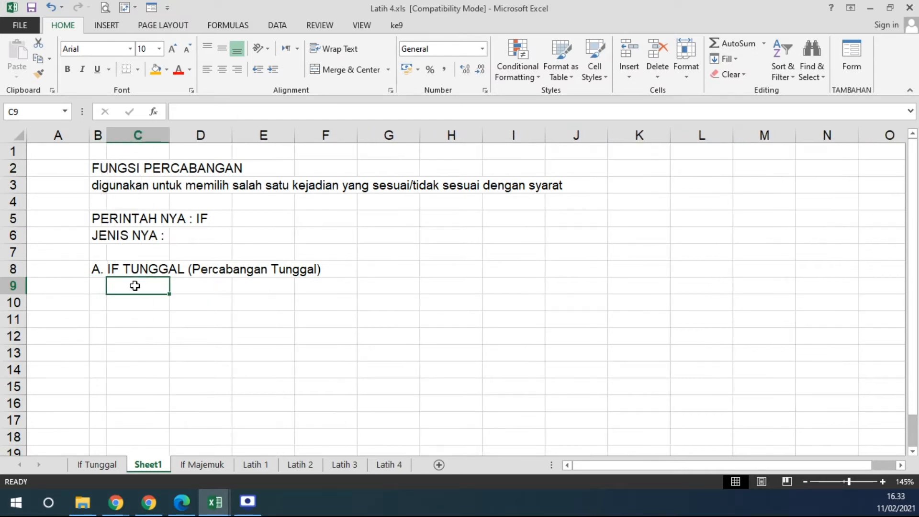
{"action": "type", "text": "Fungsi I"}
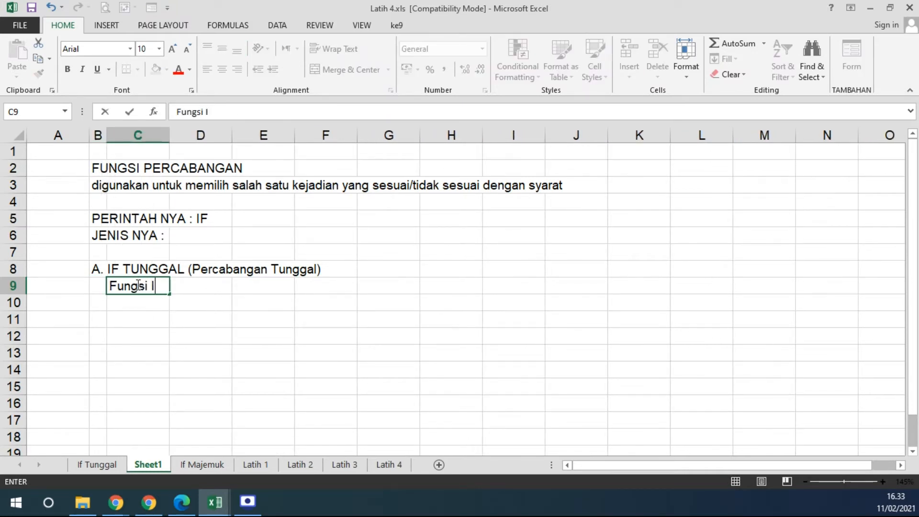
{"action": "type", "text": "F yang syar"}
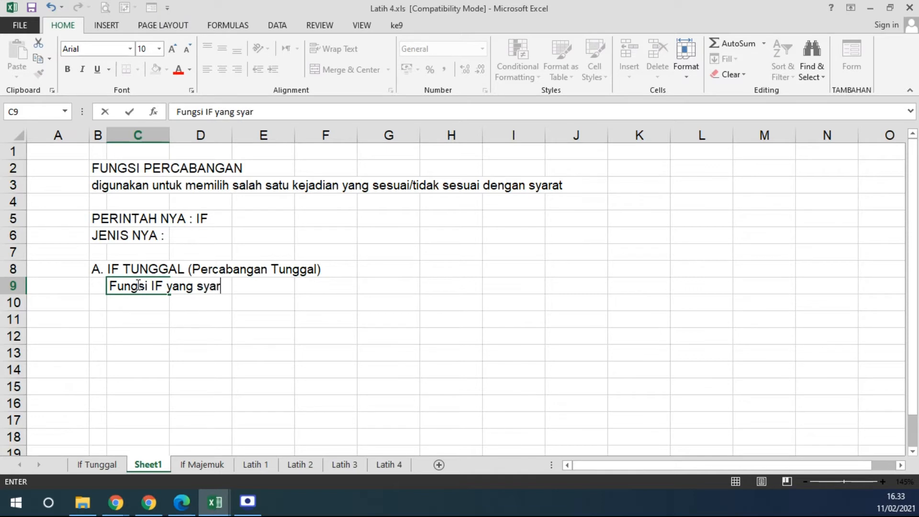
{"action": "type", "text": "atnya hanya 1"}
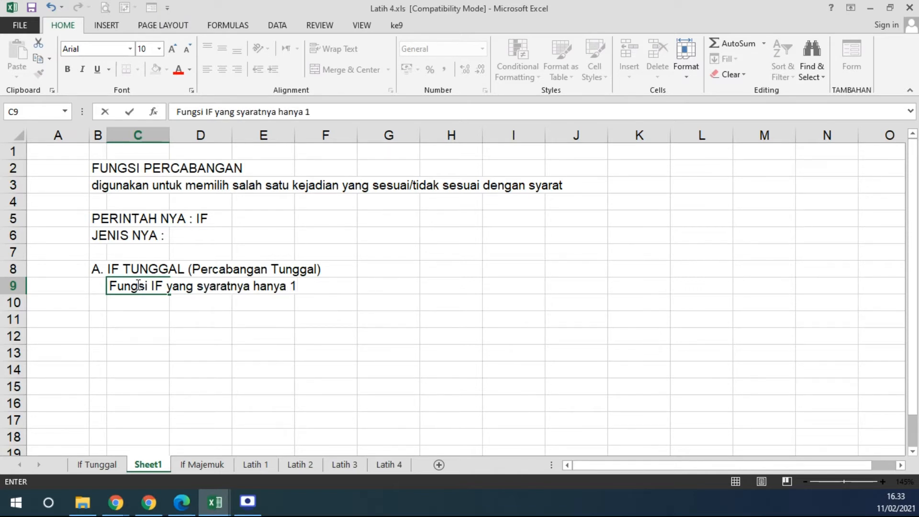
{"action": "key", "text": "Return"}
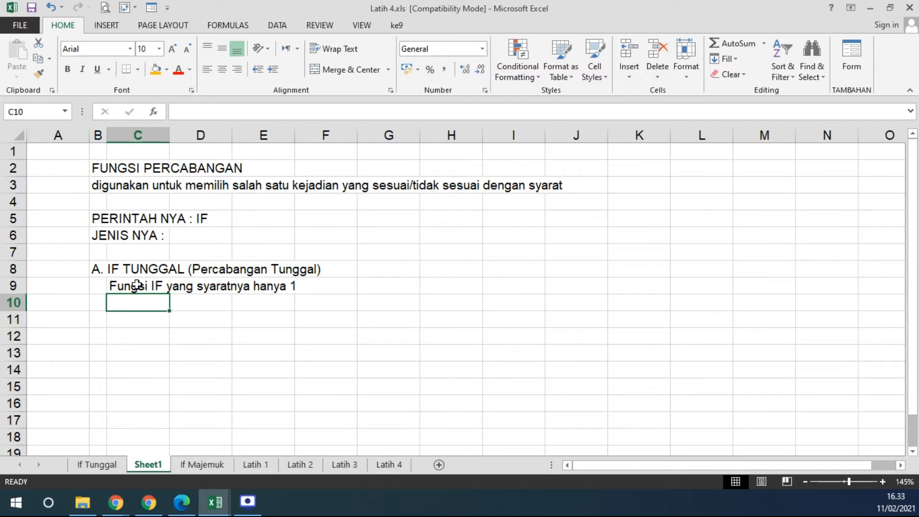
Enter the label "contoh penulisan rumus :" in C10.
{"action": "type", "text": "C"}
{"action": "key", "text": "BackSpace"}
{"action": "type", "text": "con"}
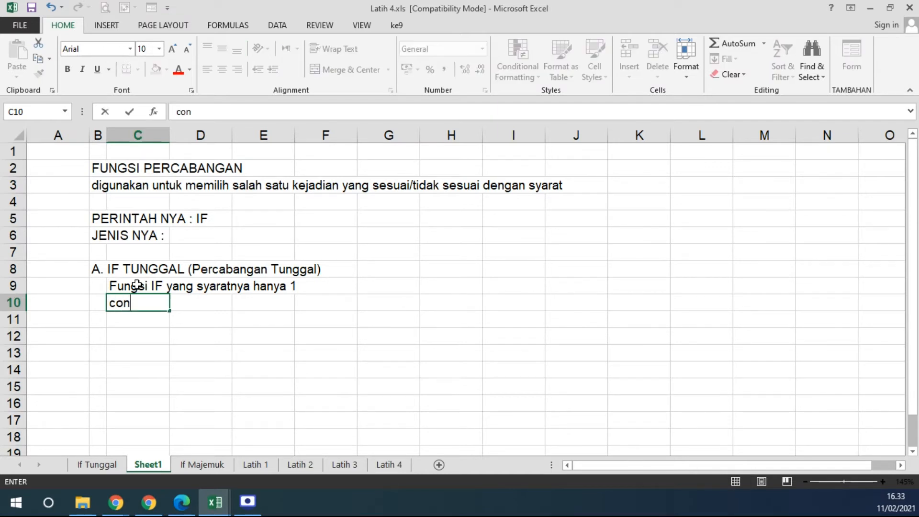
{"action": "type", "text": "toh penulisan "}
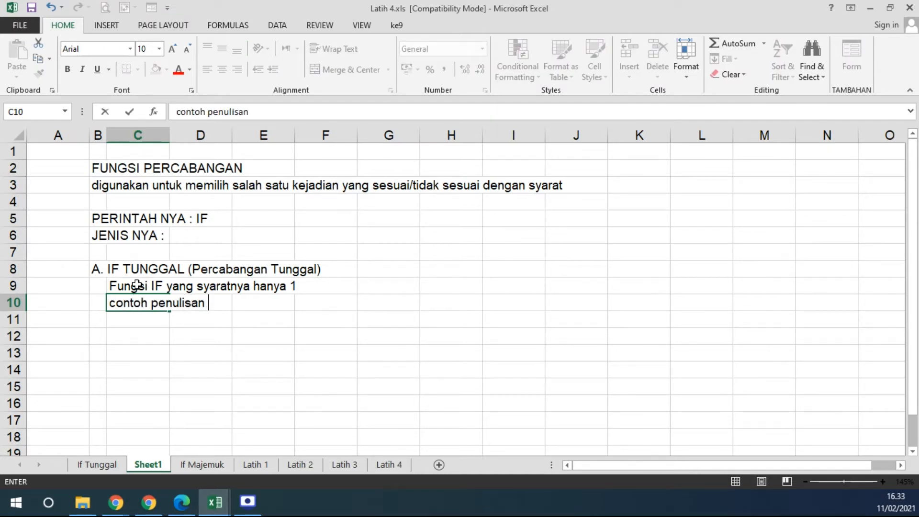
{"action": "type", "text": "rumus :"}
{"action": "key", "text": "Return"}
Select F10 and narrow column E so that the cell starts just after the "contoh penulisan rumus :" label.
{"action": "key", "text": "Up"}
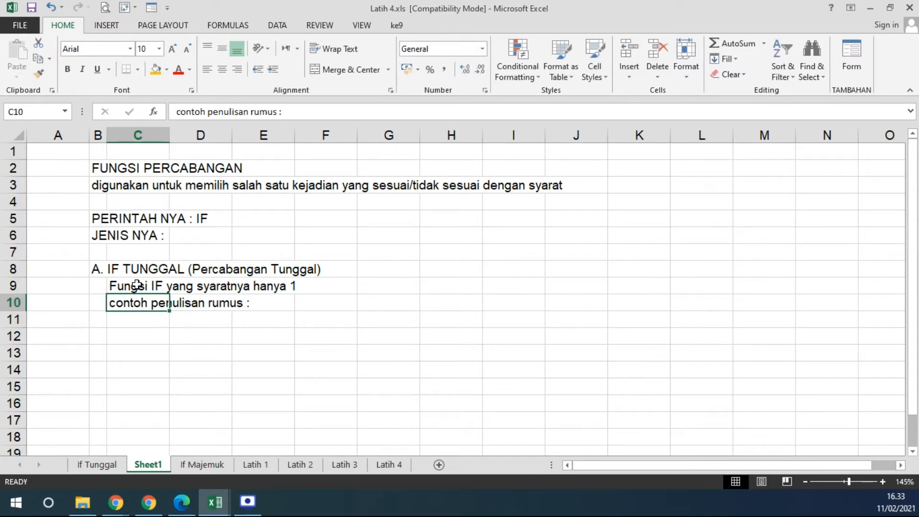
{"action": "key", "text": "Right"}
{"action": "key", "text": "Right"}
{"action": "key", "text": "Right"}
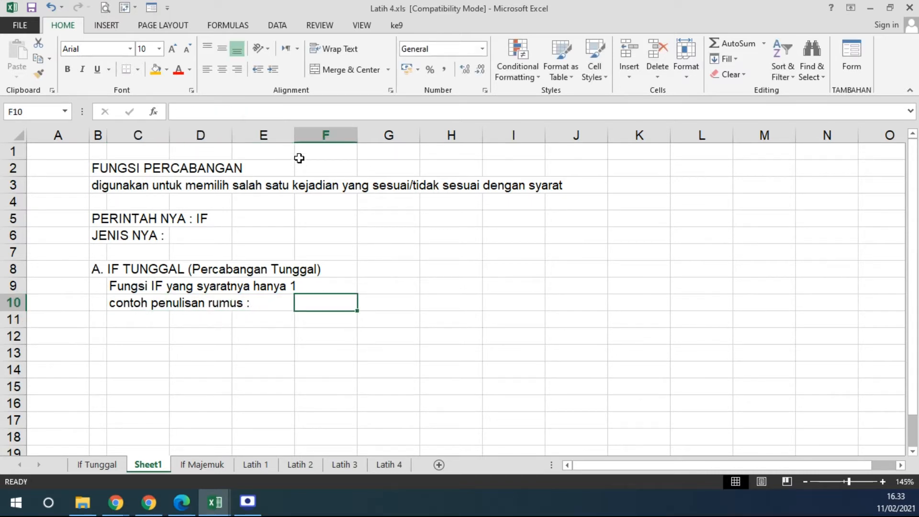
{"action": "left_click_drag", "start_coordinate": [295, 136], "coordinate": [260, 144]}
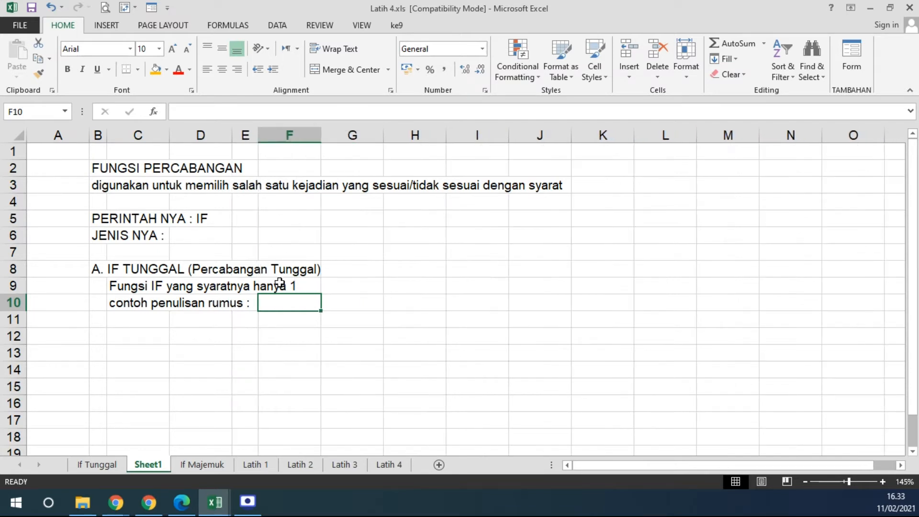
Enter the formula pattern "=IF(SYARAT; KEJADIAN TRUE; KEJADIAN FALSE)" as plain text in F10.
{"action": "type", "text": "'"}
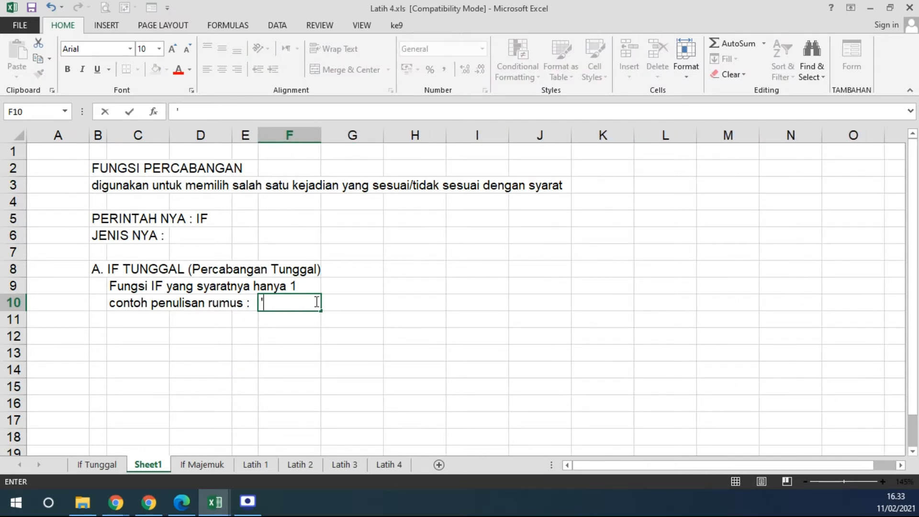
{"action": "type", "text": "=IF(SYA"}
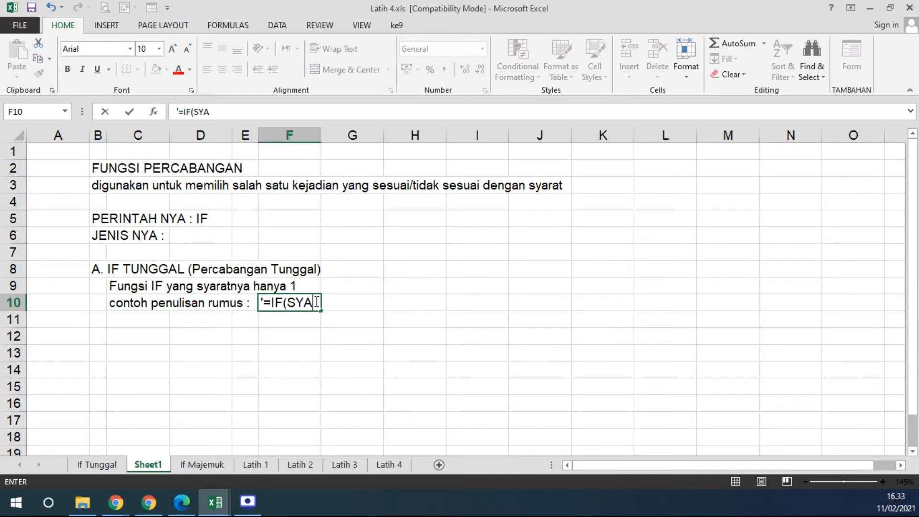
{"action": "type", "text": "A"}
{"action": "key", "text": "BackSpace"}
{"action": "type", "text": "RAT"}
{"action": "type", "text": "; KEJADIAN"}
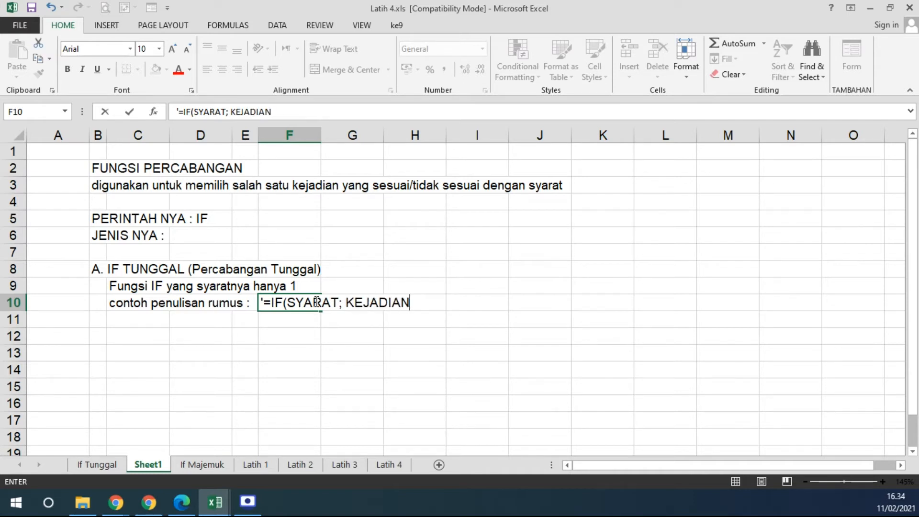
{"action": "type", "text": " TRUE; KEJADIA"}
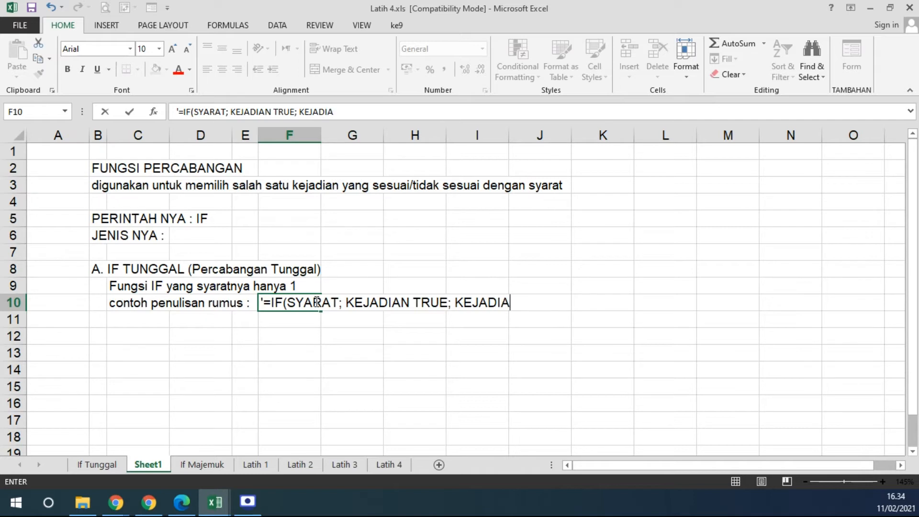
{"action": "type", "text": "N FALSE"}
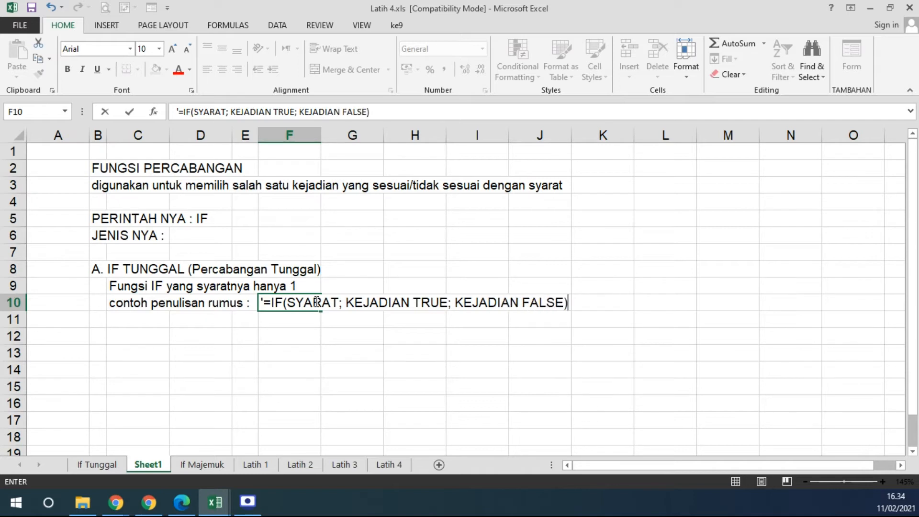
{"action": "key", "text": "Return"}
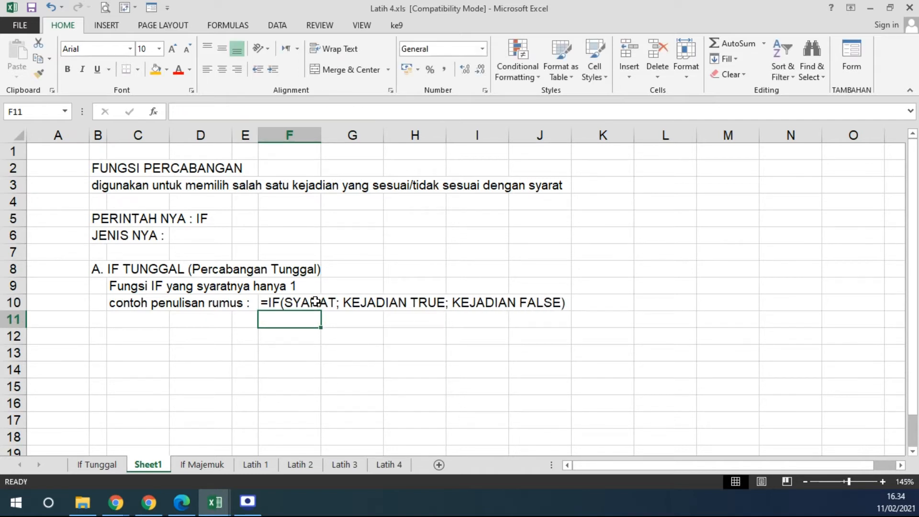
Colour the word SYARAT in the F10 formula text red.
{"action": "left_click", "coordinate": [295, 299]}
{"action": "left_click_drag", "start_coordinate": [195, 112], "coordinate": [227, 112]}
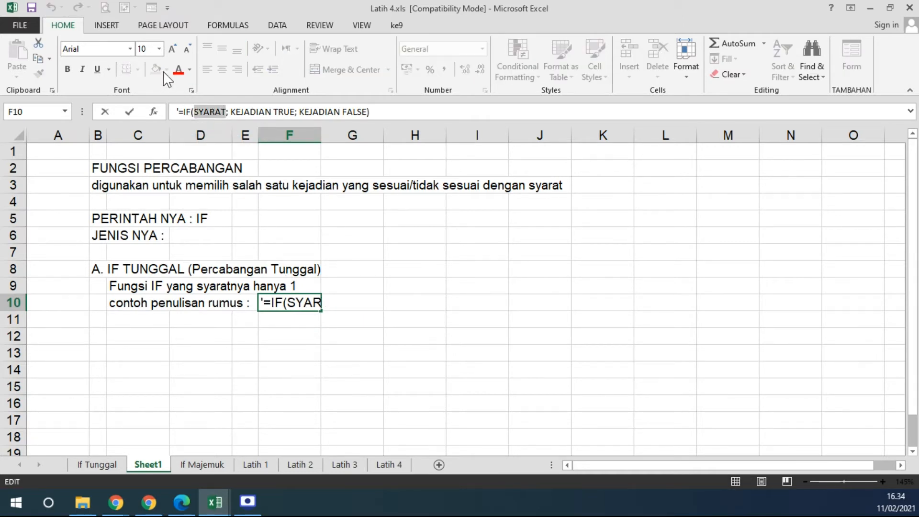
{"action": "left_click", "coordinate": [178, 70]}
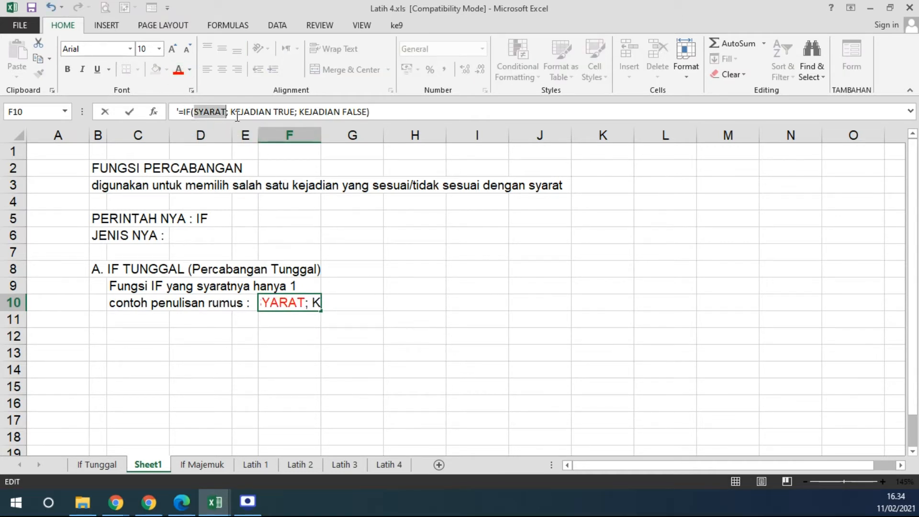
Within the F10 formula text, colour KEJADIAN TRUE light blue and KEJADIAN FALSE red.
{"action": "left_click_drag", "start_coordinate": [230, 111], "coordinate": [294, 109]}
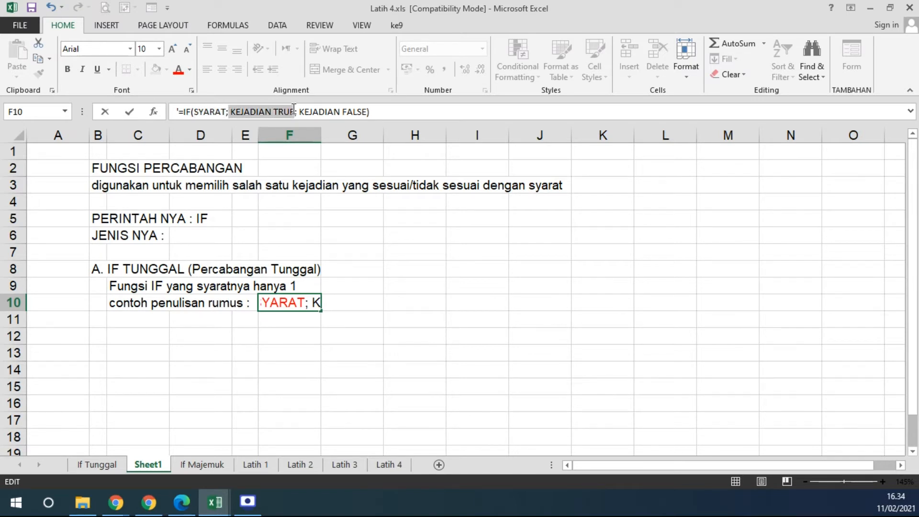
{"action": "left_click", "coordinate": [190, 70]}
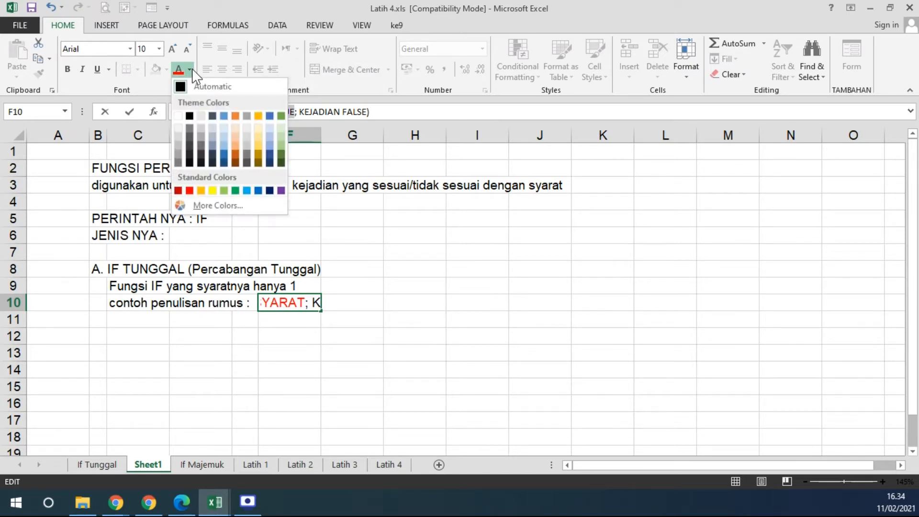
{"action": "left_click", "coordinate": [235, 191]}
{"action": "left_click_drag", "start_coordinate": [300, 111], "coordinate": [367, 112]}
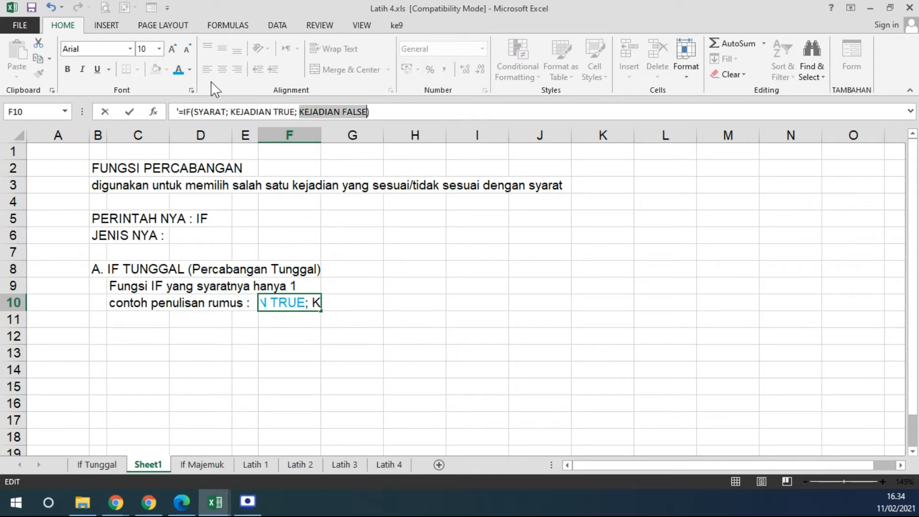
{"action": "left_click", "coordinate": [189, 70]}
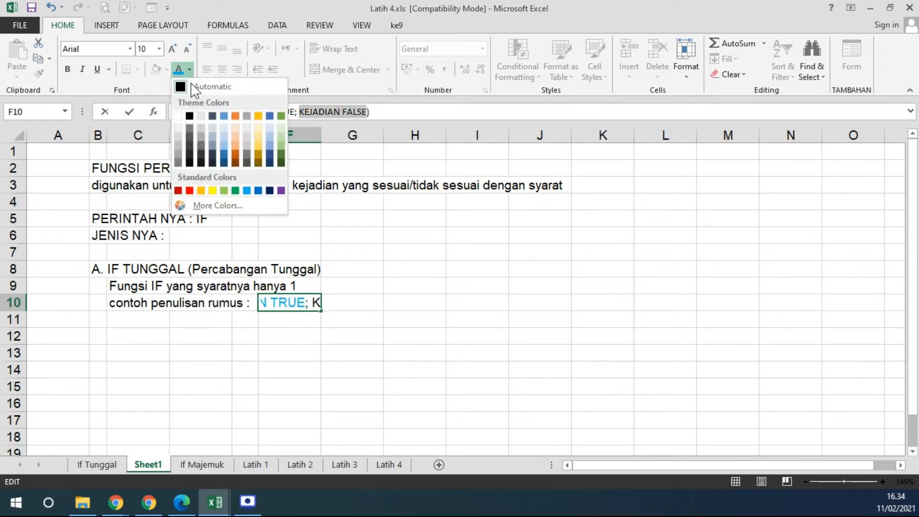
{"action": "left_click", "coordinate": [189, 191]}
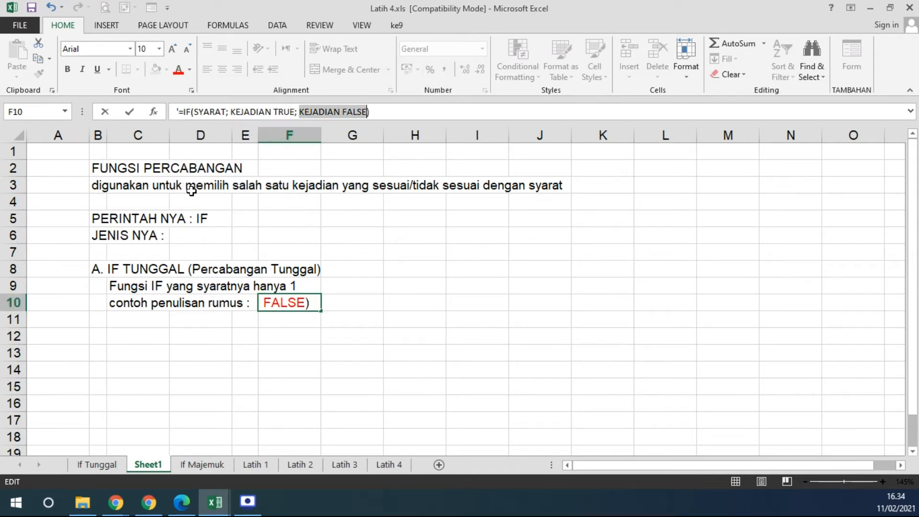
{"action": "left_click", "coordinate": [353, 381]}
Change the font colour of the word SYARAT in F10 to green.
{"action": "left_click", "coordinate": [319, 307]}
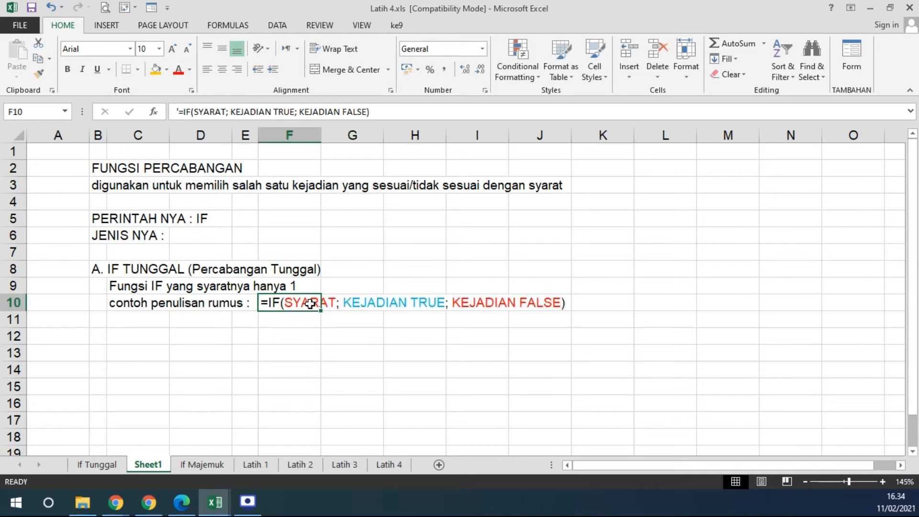
{"action": "double_click", "coordinate": [195, 112]}
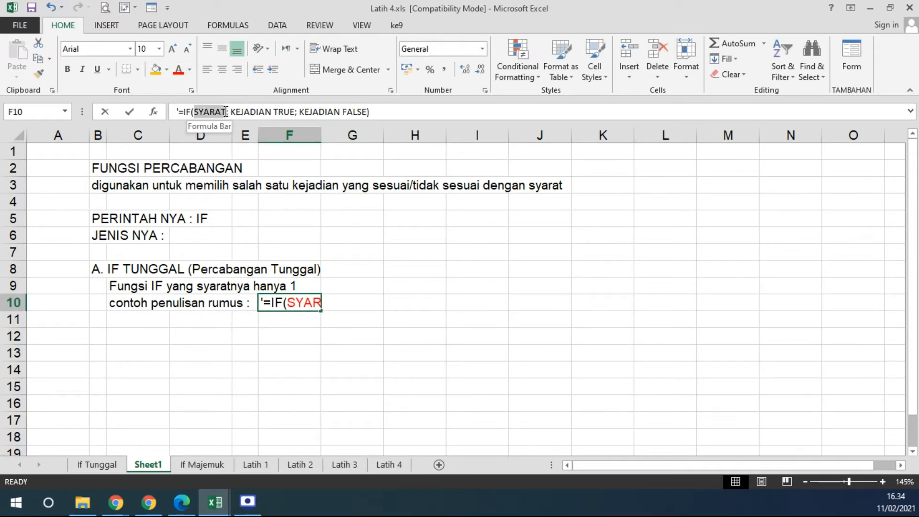
{"action": "left_click", "coordinate": [190, 69]}
{"action": "left_click", "coordinate": [235, 191]}
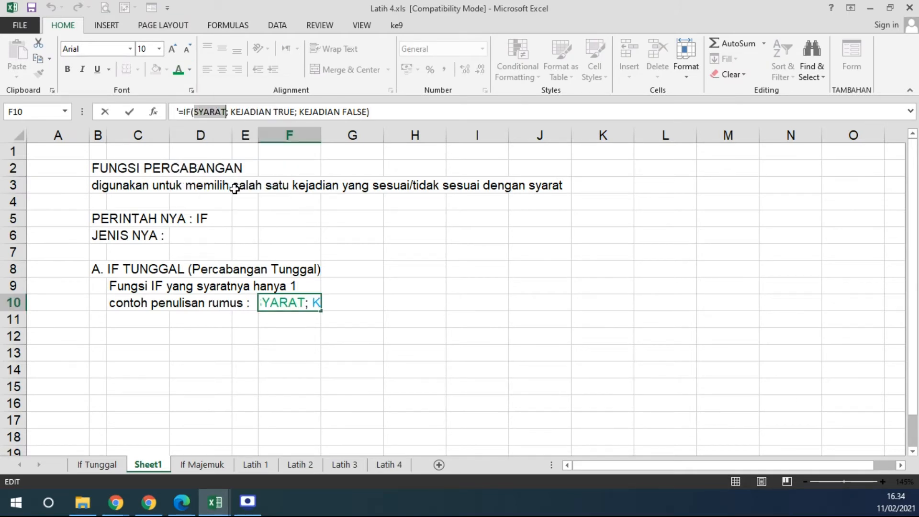
{"action": "left_click", "coordinate": [301, 357]}
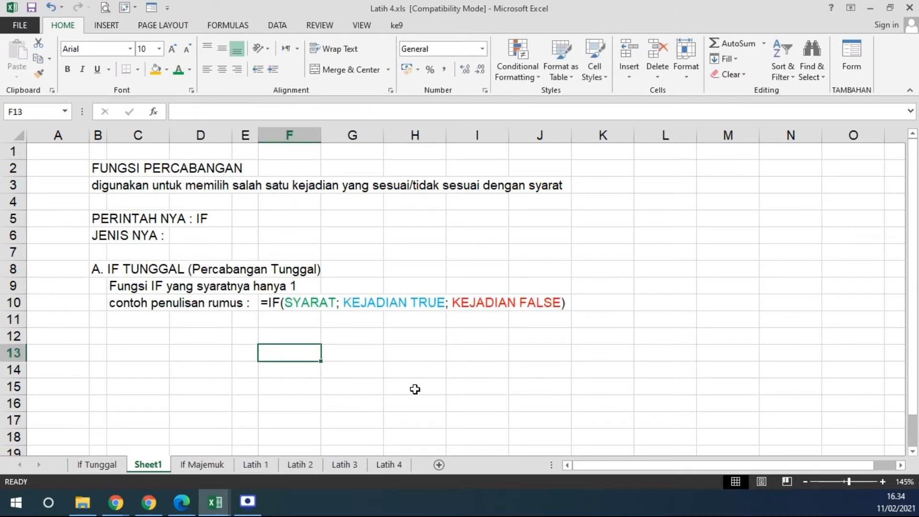
Enter "SYARAT = isinya membandingkan 2 nilai sehingga menghasilkan true/false" in F11.
{"action": "key", "text": "Up"}
{"action": "key", "text": "Up"}
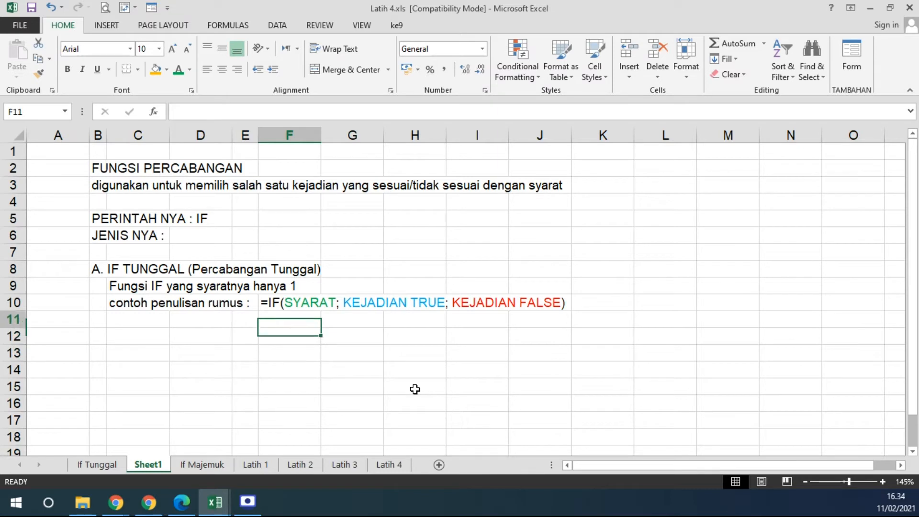
{"action": "type", "text": "SYAR"}
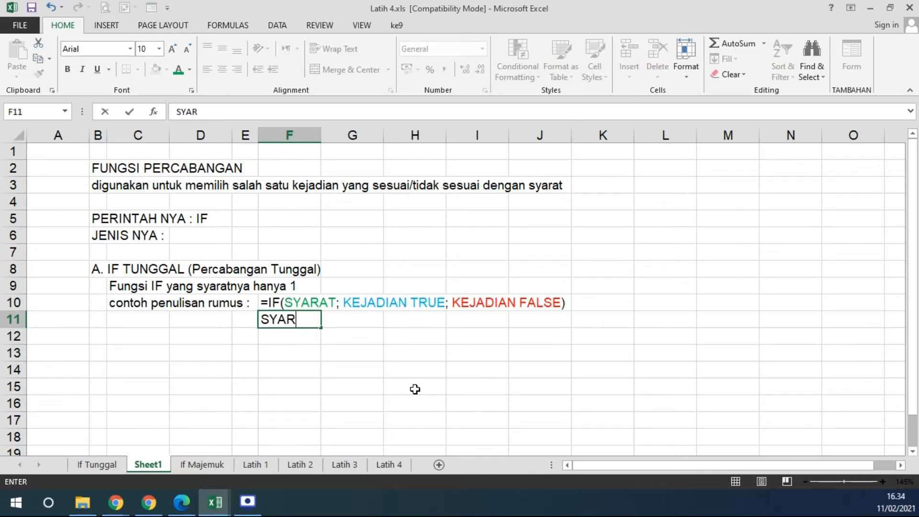
{"action": "type", "text": "AT = isinya membandingkan nilai"}
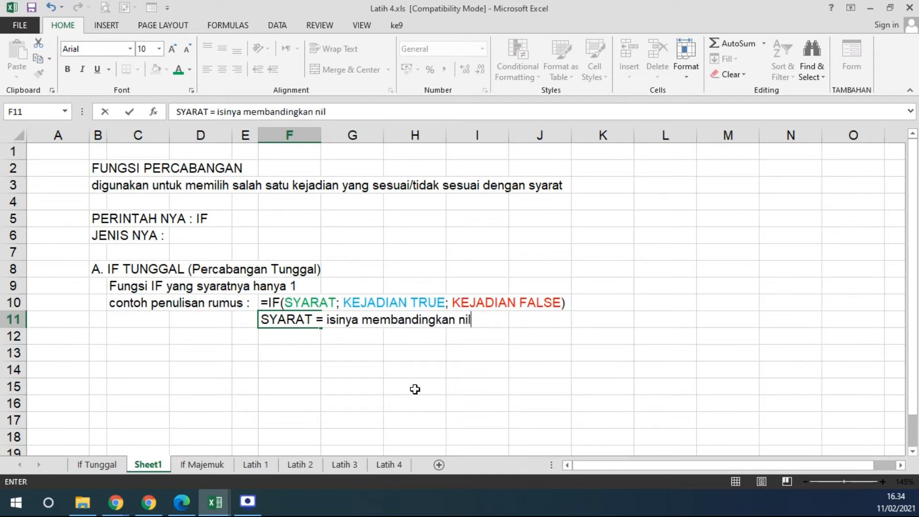
{"action": "key", "text": "BackSpace"}
{"action": "key", "text": "BackSpace"}
{"action": "key", "text": "BackSpace"}
{"action": "key", "text": "BackSpace"}
{"action": "key", "text": "BackSpace"}
{"action": "type", "text": "2 nilai "}
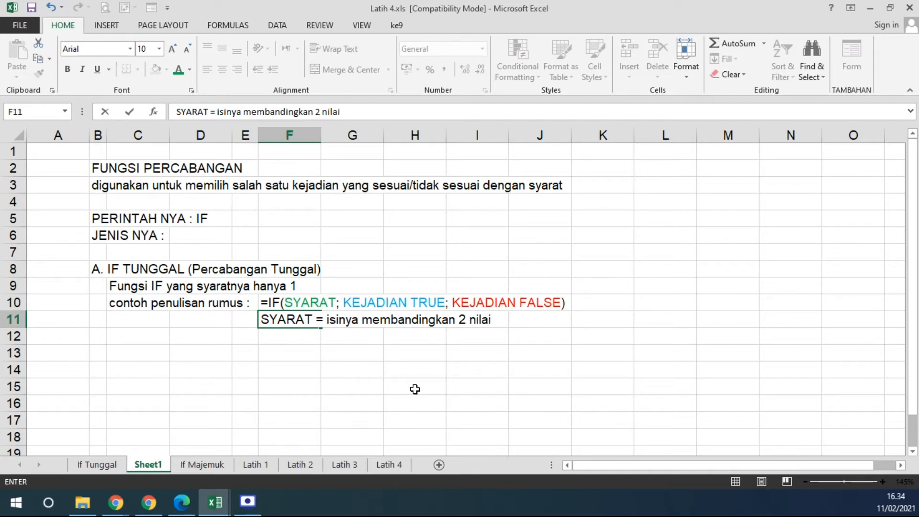
{"action": "type", "text": "sehingga mengh"}
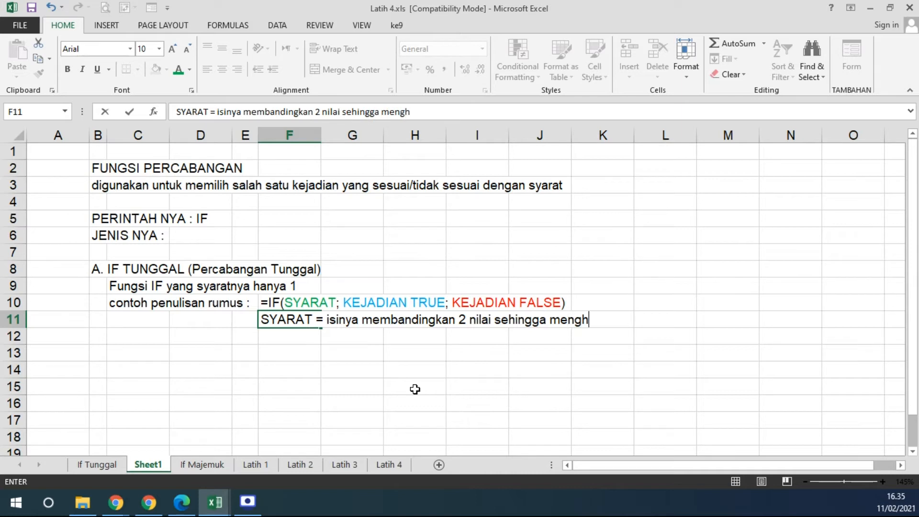
{"action": "type", "text": "asilkan ter"}
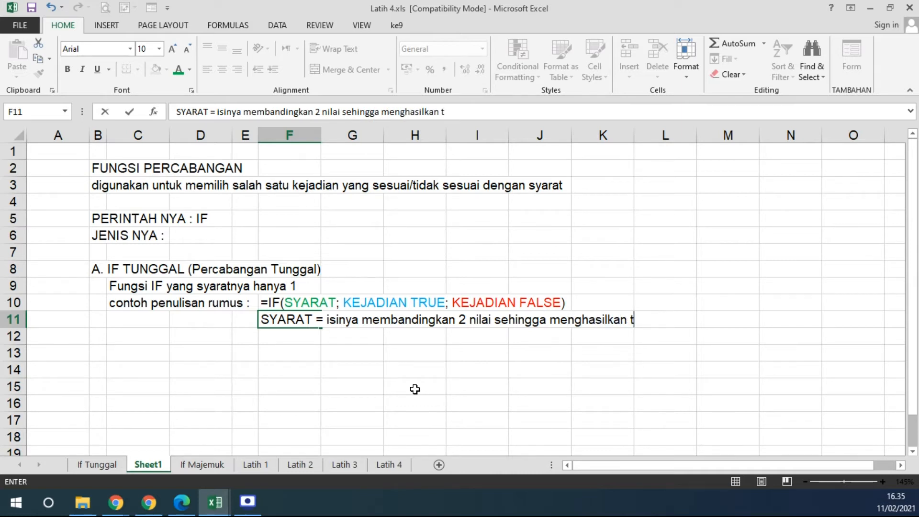
{"action": "key", "text": "BackSpace"}
{"action": "key", "text": "BackSpace"}
{"action": "type", "text": "rue/false"}
{"action": "key", "text": "Return"}
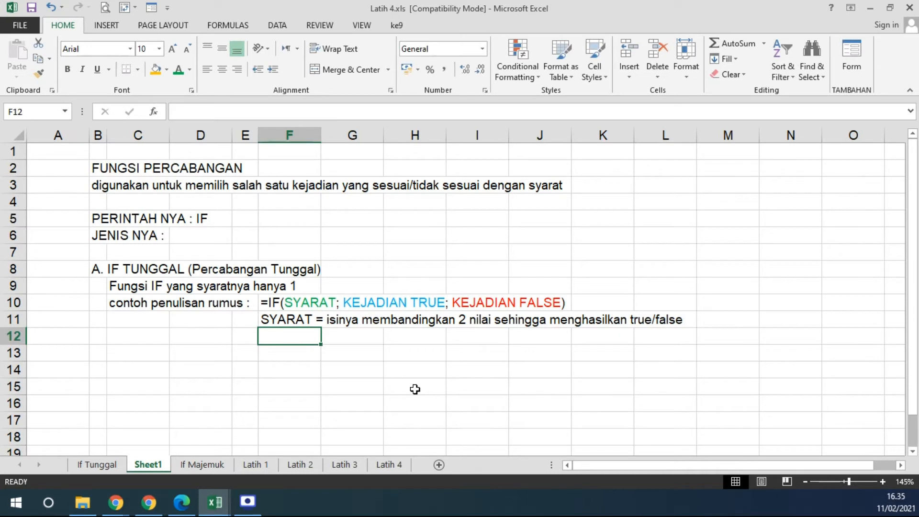
Enter "KEJADIAN TRUE = kejadian yang dijalankan saat syarat dipenuhi atau bernilai true" in F12.
{"action": "type", "text": "E"}
{"action": "key", "text": "BackSpace"}
{"action": "type", "text": "KEJADIAN TRUE = ke"}
{"action": "key", "text": "BackSpace"}
{"action": "key", "text": "BackSpace"}
{"action": "type", "text": "keja"}
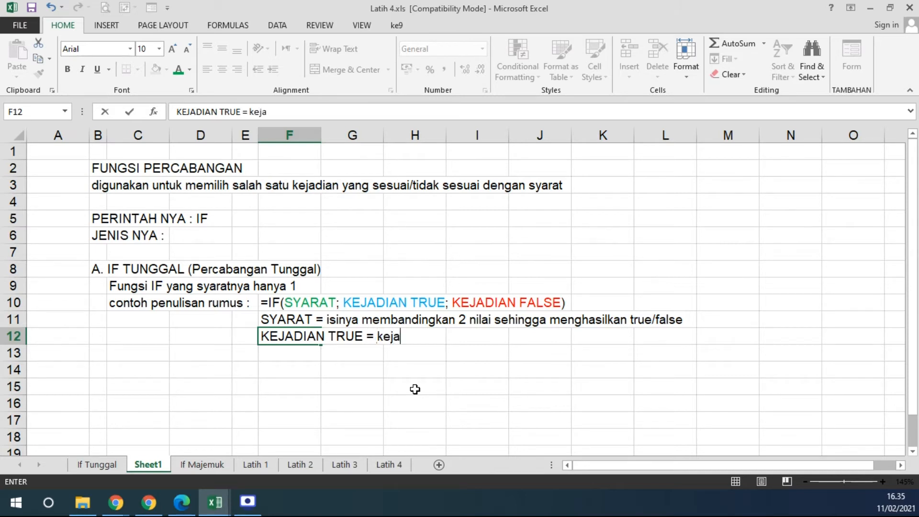
{"action": "type", "text": "dian yang di"}
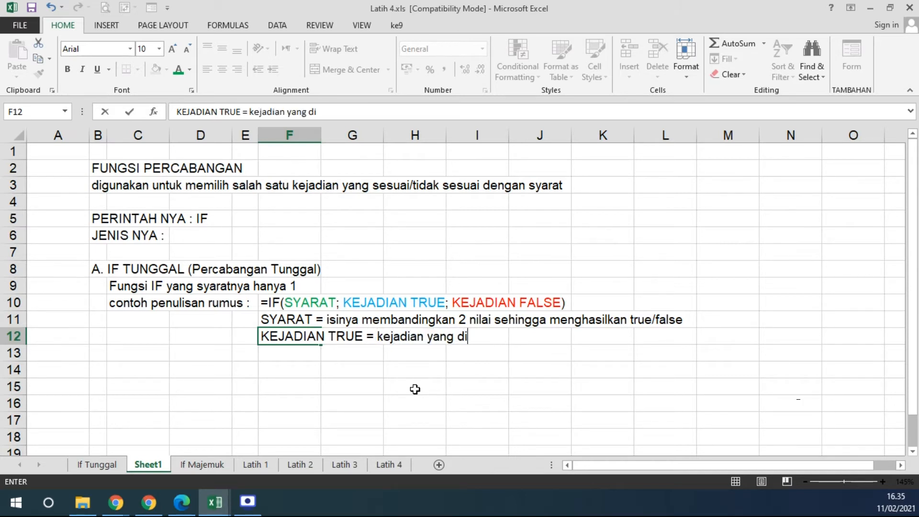
{"action": "type", "text": "jalankan saat sy"}
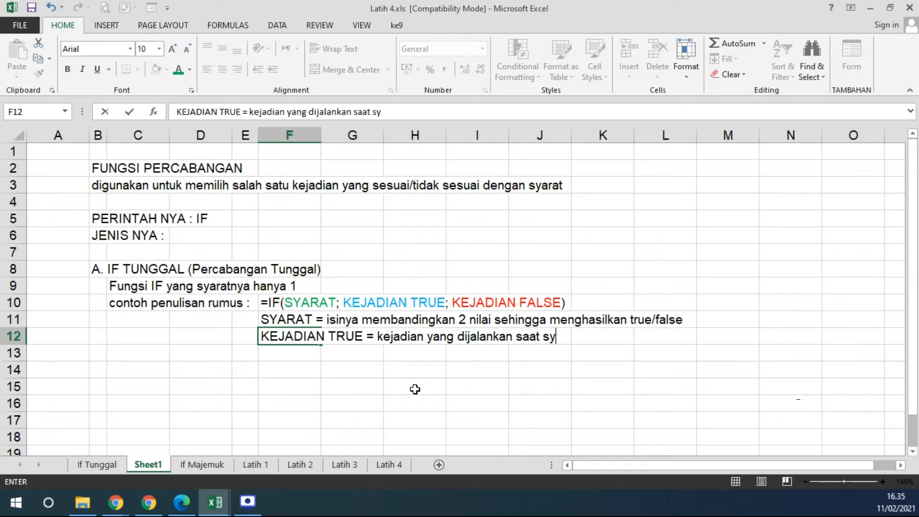
{"action": "type", "text": "arat dipenu"}
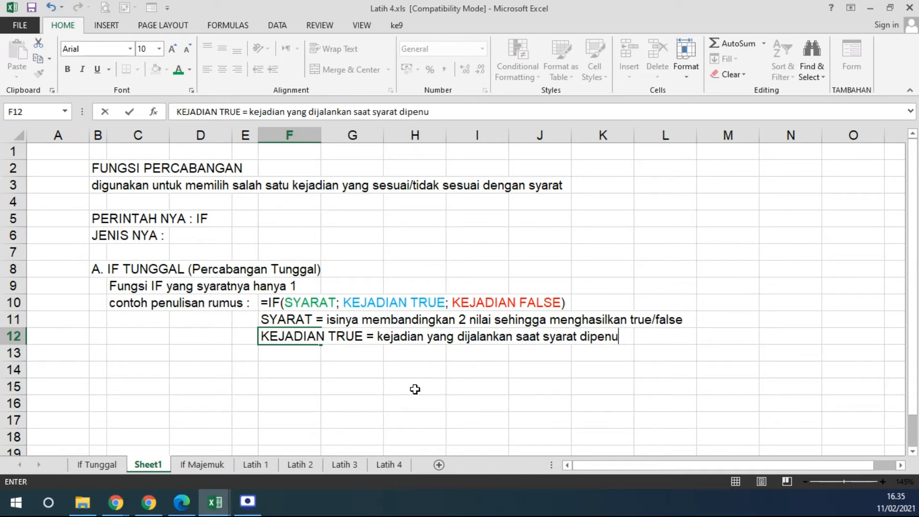
{"action": "type", "text": "hi atau"}
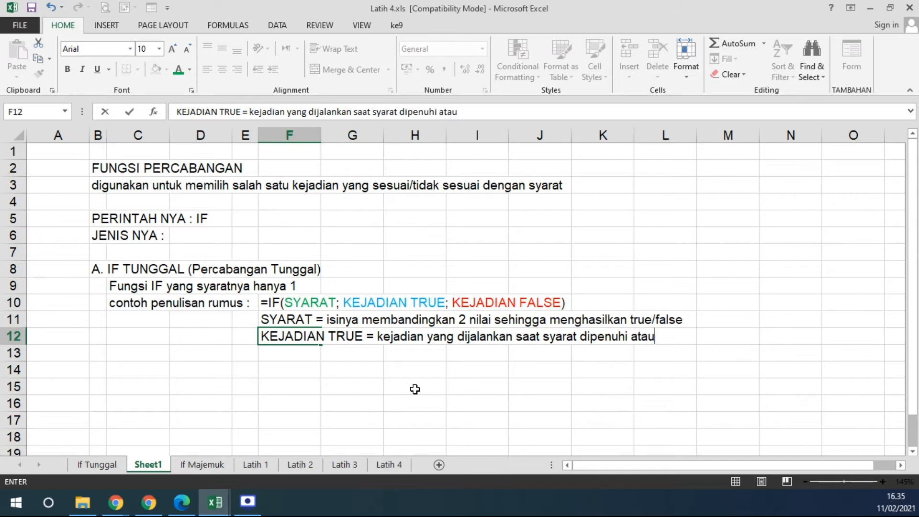
{"action": "type", "text": " bernilai true"}
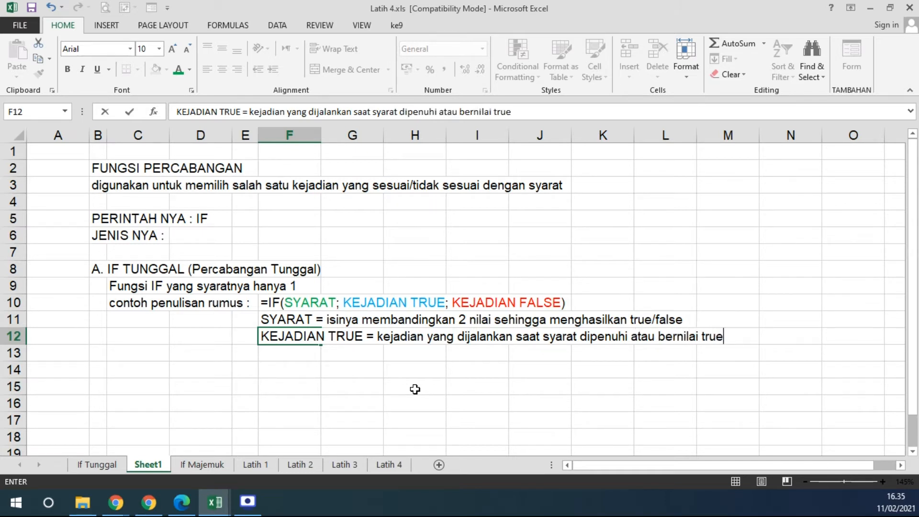
{"action": "key", "text": "Return"}
Enter "KEJADIAN FALSE = kejadian yang dijalankan saat syarat tidak dipenuhi atau bernilai false" in F13.
{"action": "type", "text": "KEJADIAN FALS"}
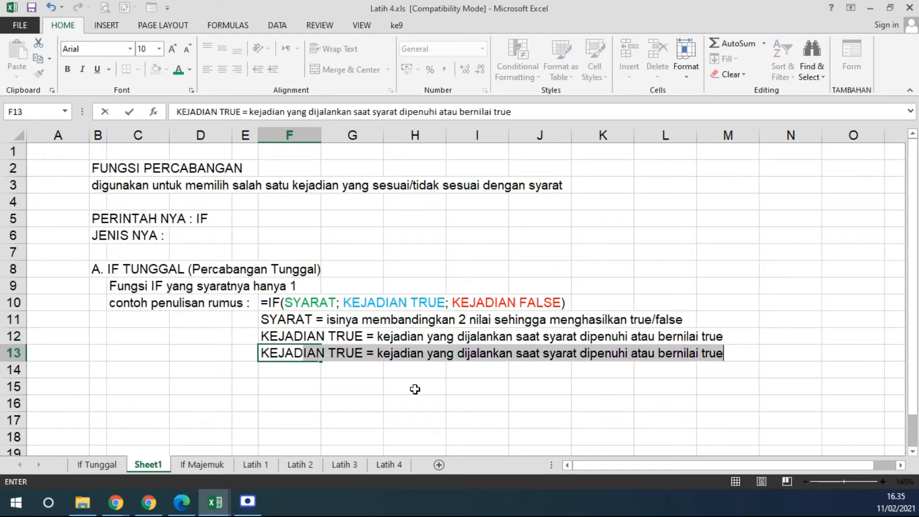
{"action": "type", "text": "E "}
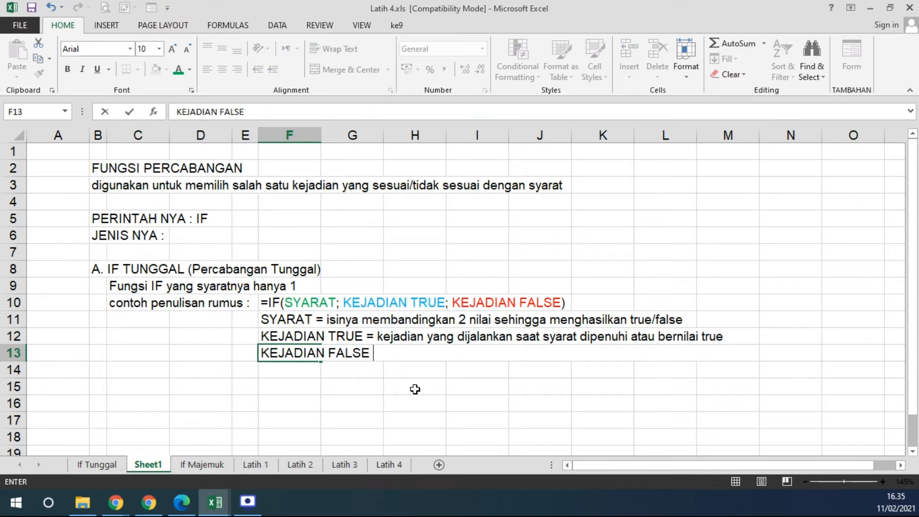
{"action": "type", "text": "= kejadi"}
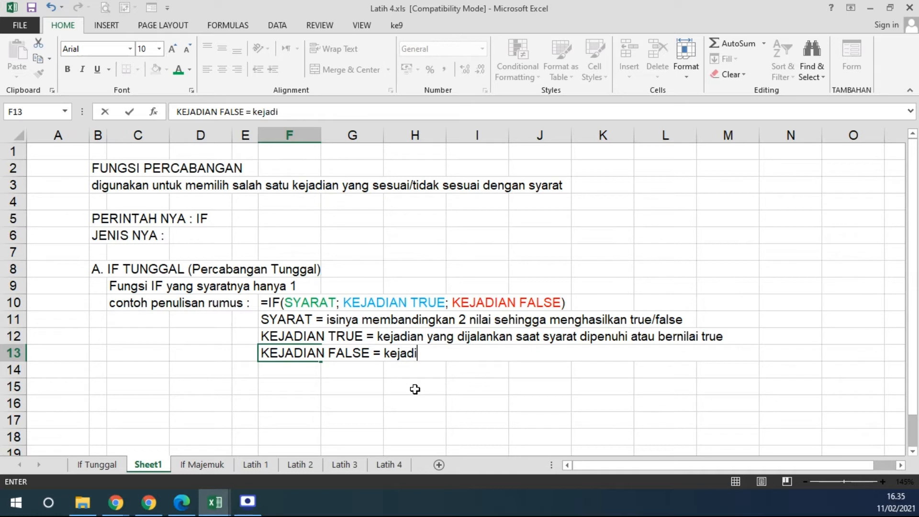
{"action": "type", "text": "an yang dijalan"}
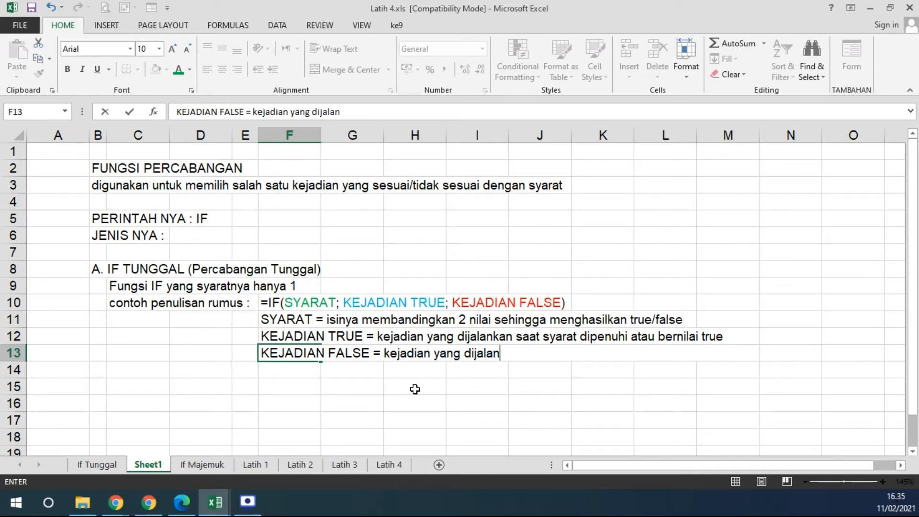
{"action": "type", "text": "kan saat sya"}
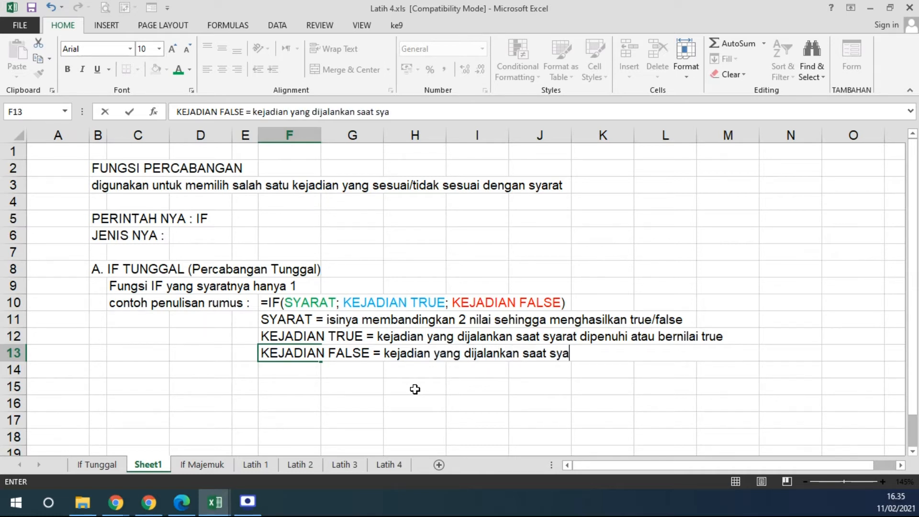
{"action": "type", "text": "rat tidak"}
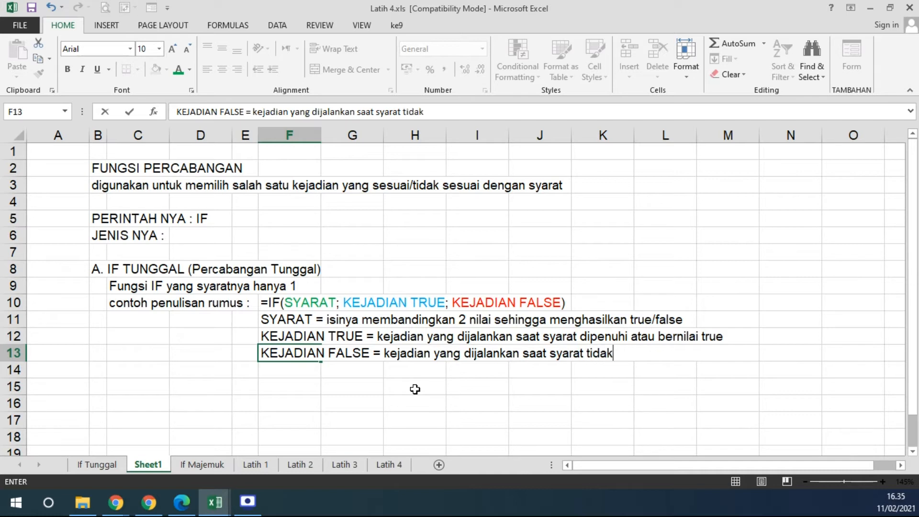
{"action": "type", "text": " dipenuhi"}
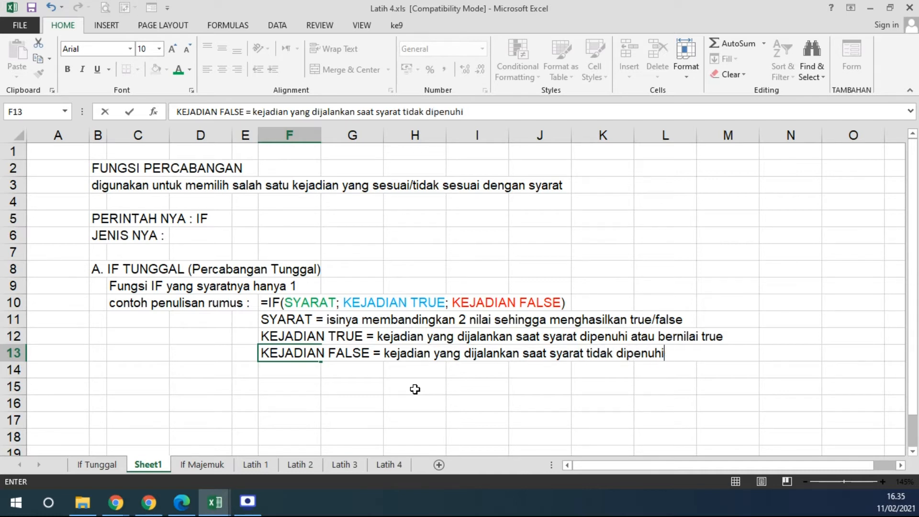
{"action": "type", "text": " atau bernilai false"}
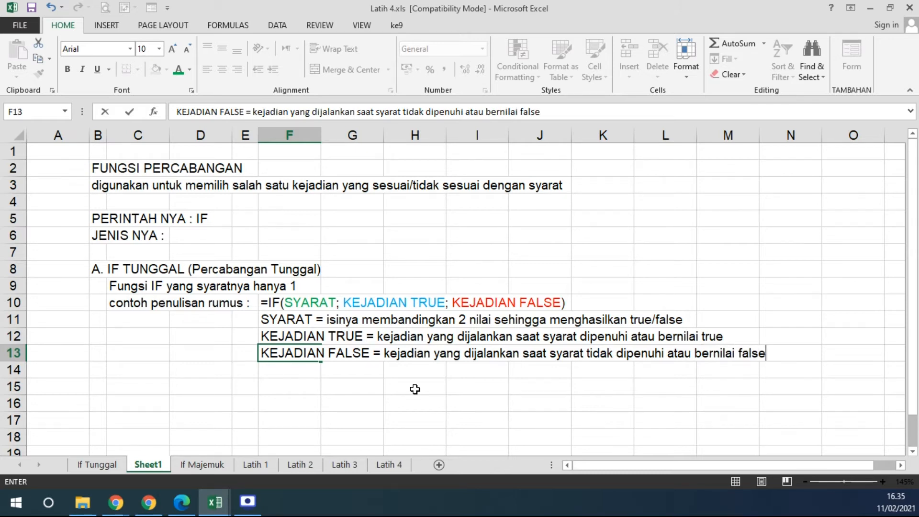
{"action": "key", "text": "Return"}
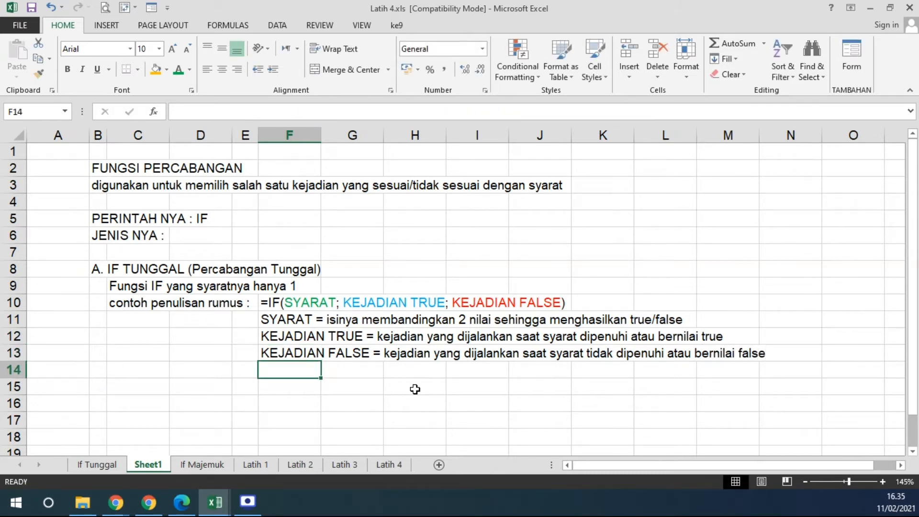
Make the IF TUNGGAL heading in B8 bold and colour it red.
{"action": "left_click", "coordinate": [99, 269]}
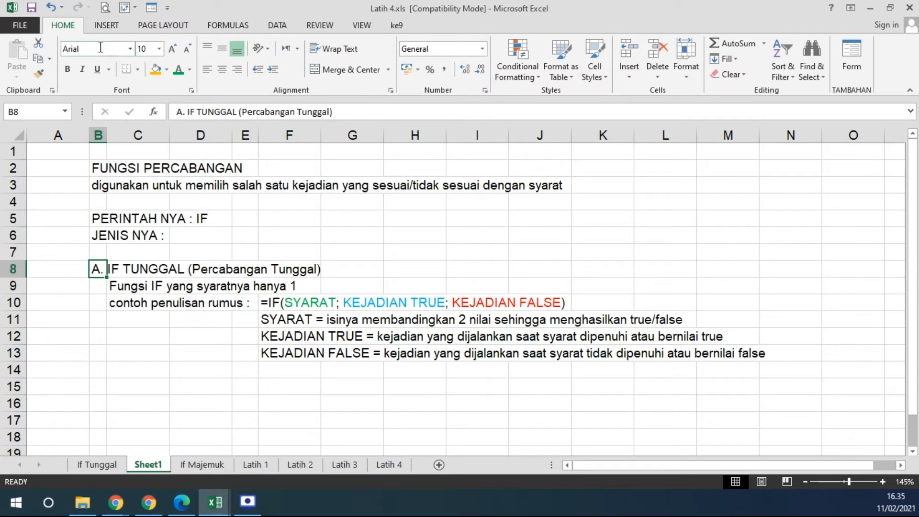
{"action": "left_click", "coordinate": [67, 70]}
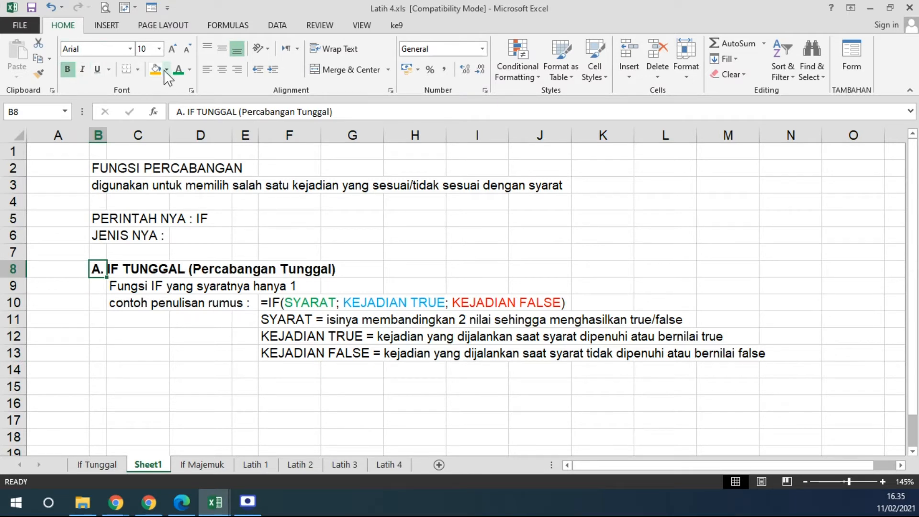
{"action": "left_click", "coordinate": [190, 70]}
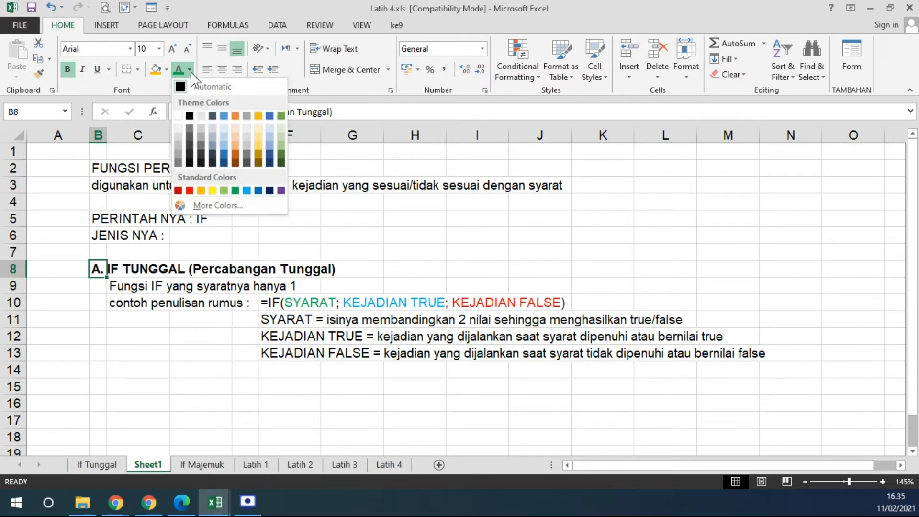
{"action": "left_click", "coordinate": [191, 192]}
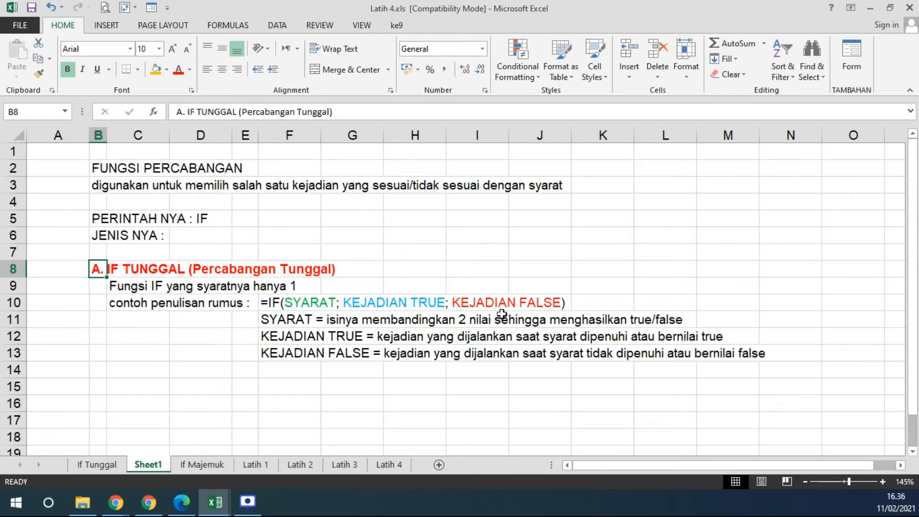
Within the F10 formula text, colour both semicolon separators purple and make them bold.
{"action": "left_click", "coordinate": [273, 303]}
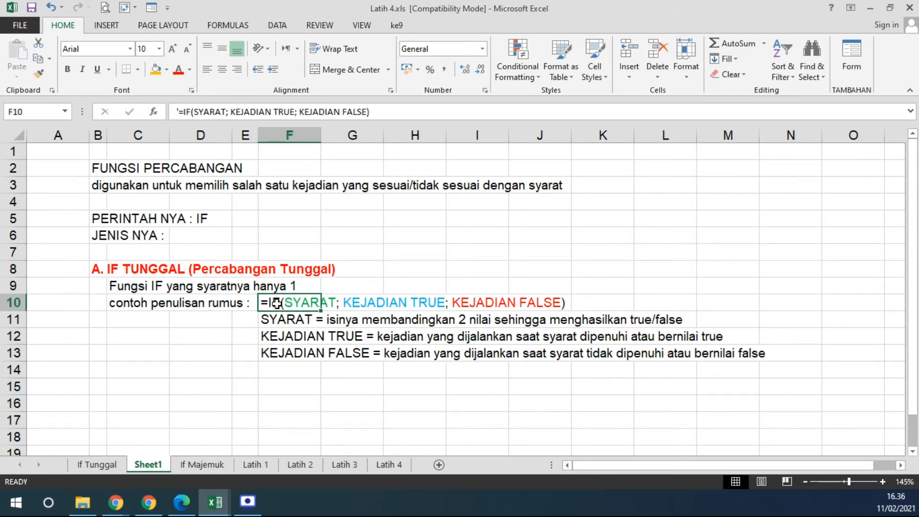
{"action": "left_click", "coordinate": [228, 111]}
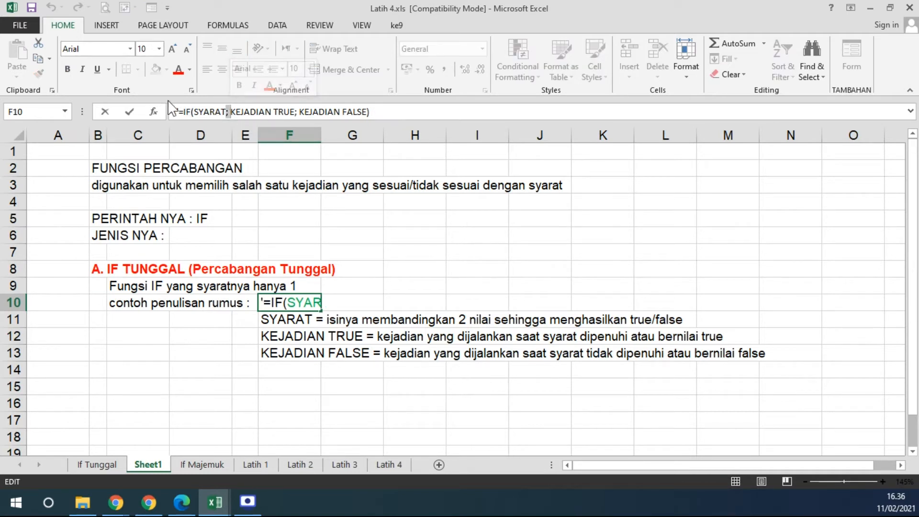
{"action": "left_click", "coordinate": [190, 69]}
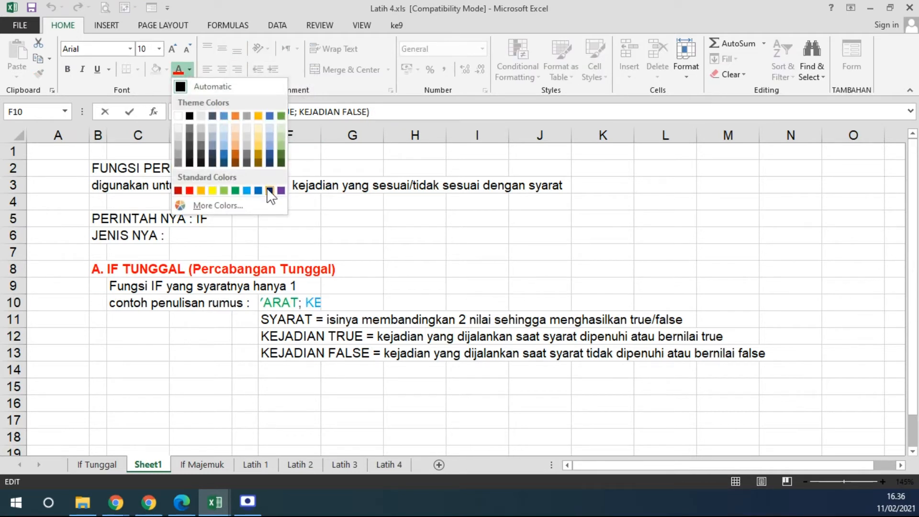
{"action": "left_click", "coordinate": [282, 192]}
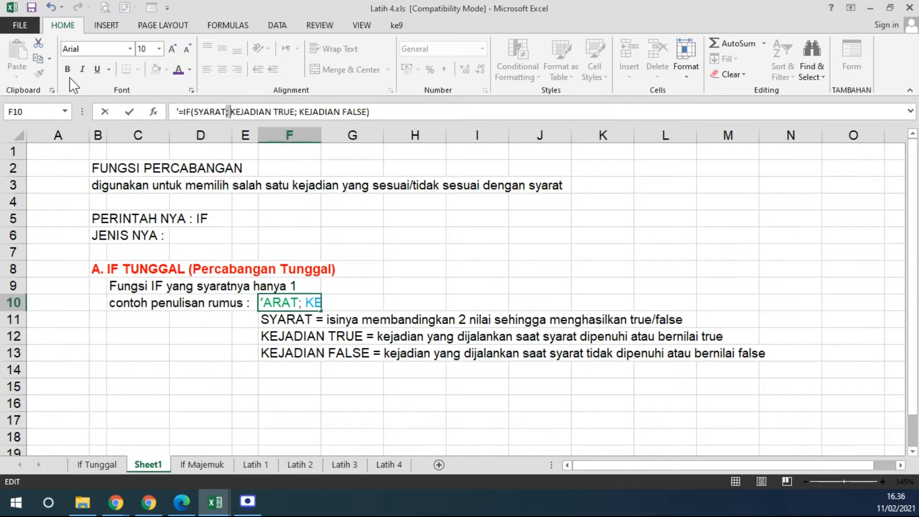
{"action": "left_click", "coordinate": [68, 70]}
{"action": "key", "text": "alt+Tab"}
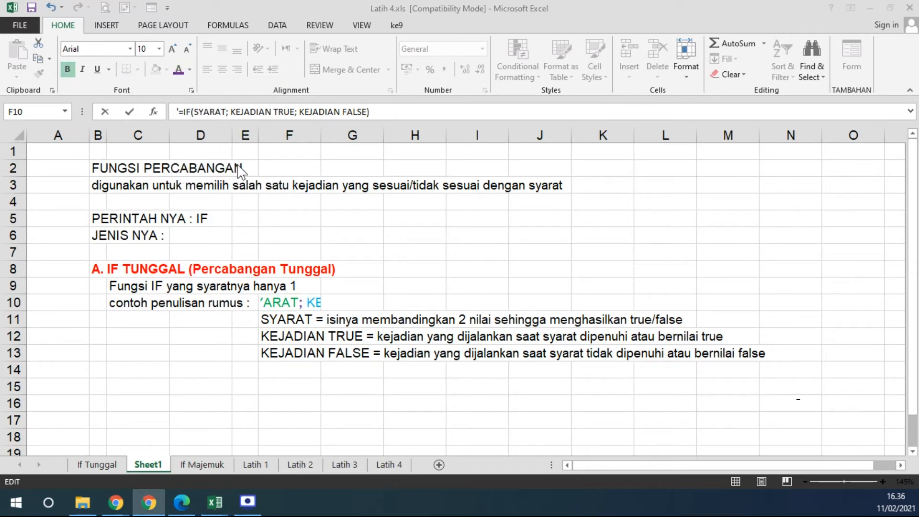
{"action": "left_click", "coordinate": [295, 113]}
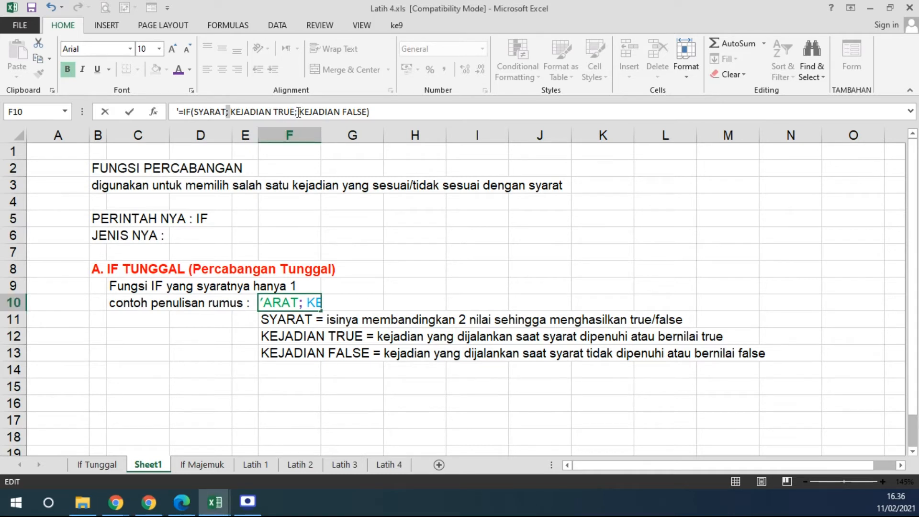
{"action": "double_click", "coordinate": [298, 112]}
{"action": "left_click", "coordinate": [178, 69]}
{"action": "left_click", "coordinate": [339, 348]}
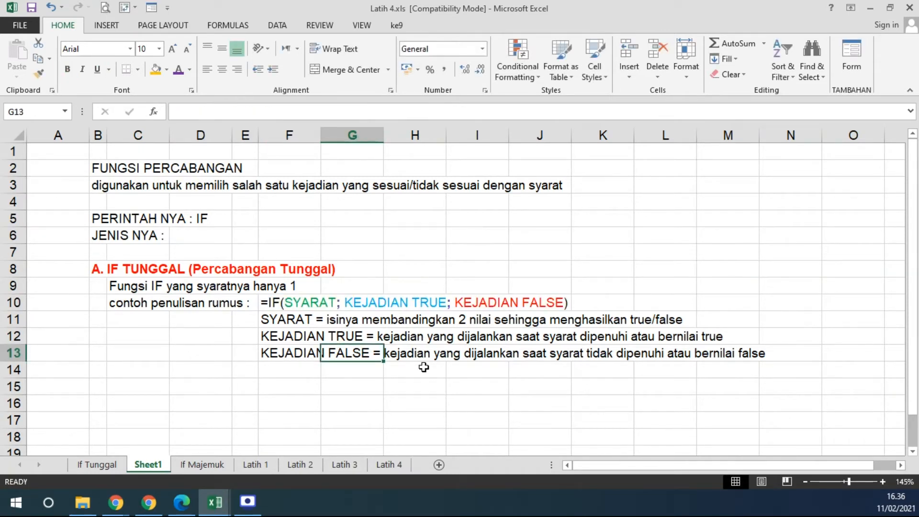
Enter "MEMBANDINGKAN NILAI ITU MENGGUNAKAN OPERATOR PERBANDINGAN YAITU :" in C14.
{"action": "key", "text": "Down"}
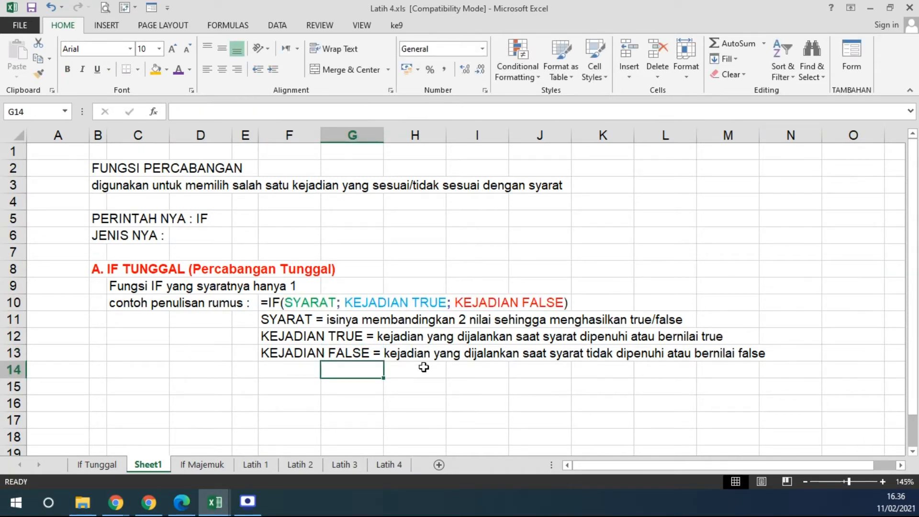
{"action": "key", "text": "Left"}
{"action": "key", "text": "Left"}
{"action": "key", "text": "Left"}
{"action": "key", "text": "Left"}
{"action": "type", "text": "ME"}
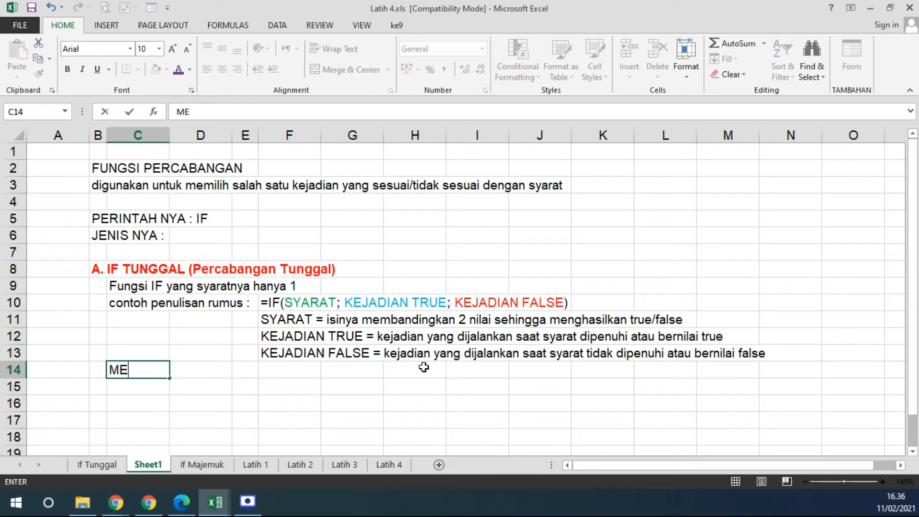
{"action": "type", "text": "MBANDINGKAN N"}
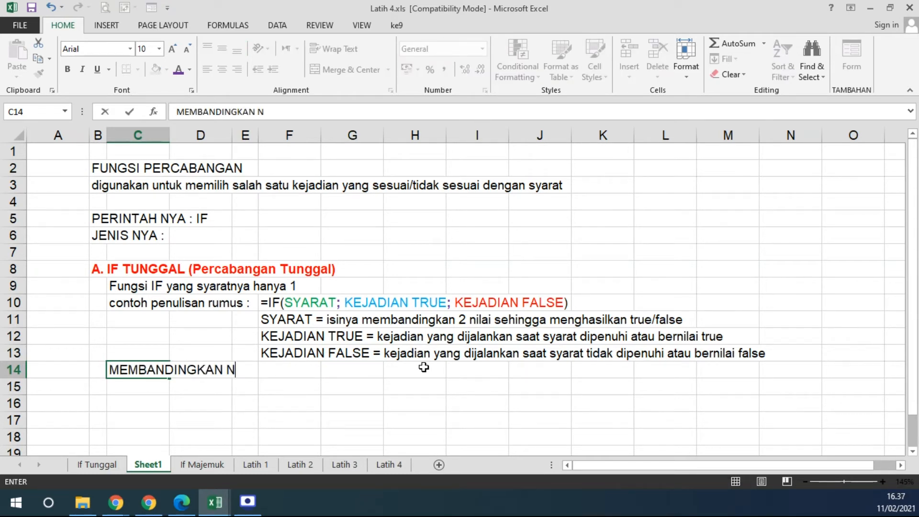
{"action": "type", "text": "ILAI ITU"}
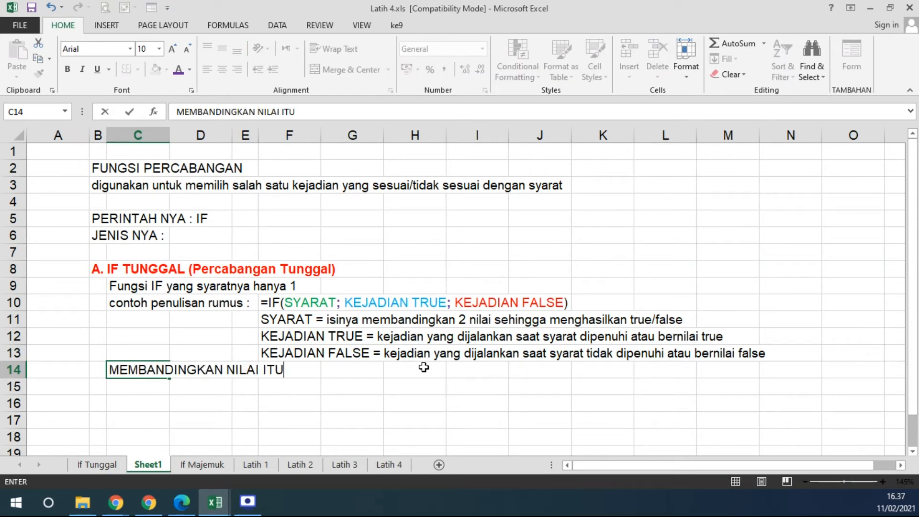
{"action": "type", "text": " MENGGUNAKAN OP"}
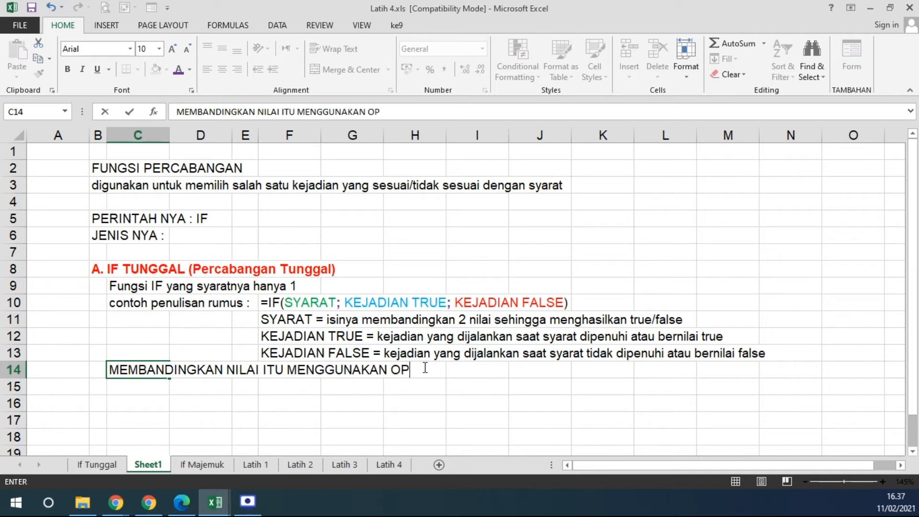
{"action": "type", "text": "ERATOR PERBAND"}
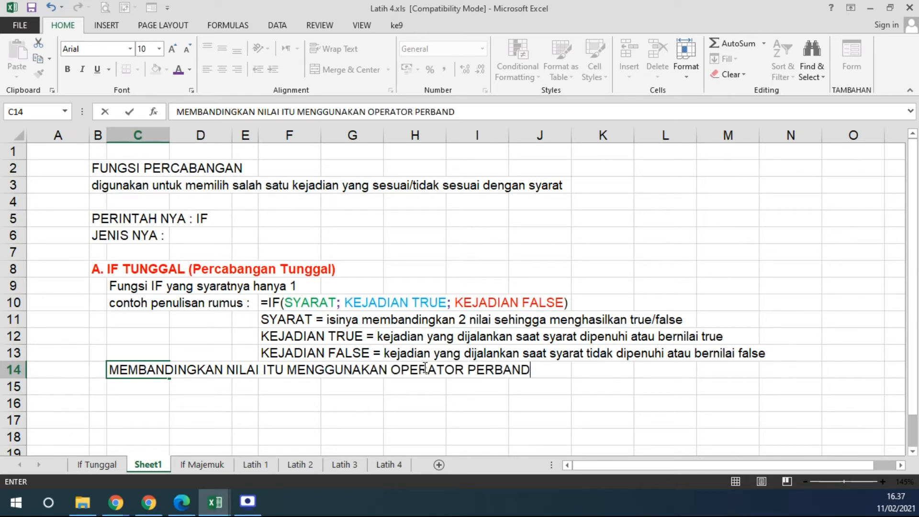
{"action": "type", "text": "INGAN YAITU :"}
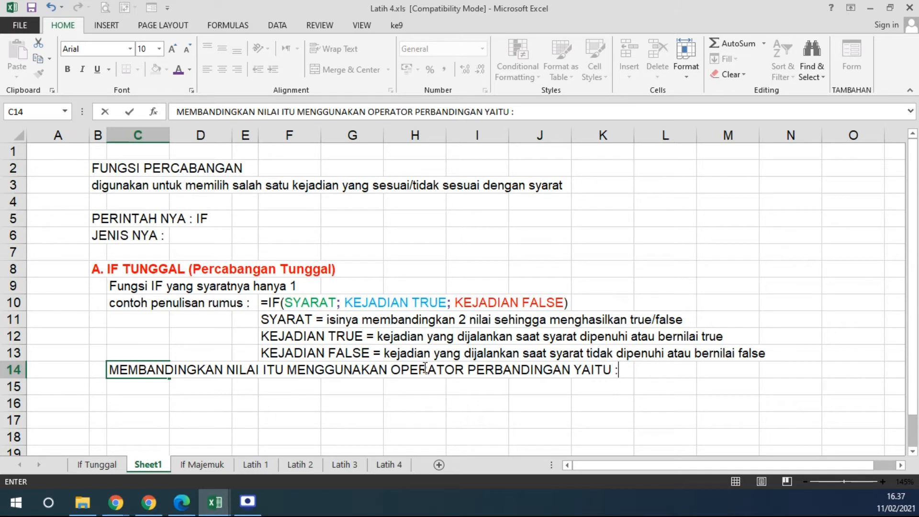
{"action": "key", "text": "Return"}
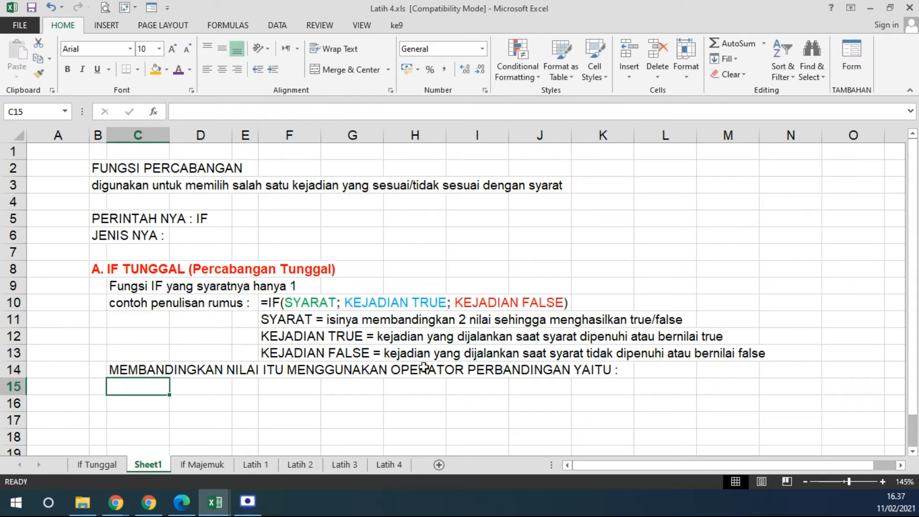
{"action": "type", "text": "'="}
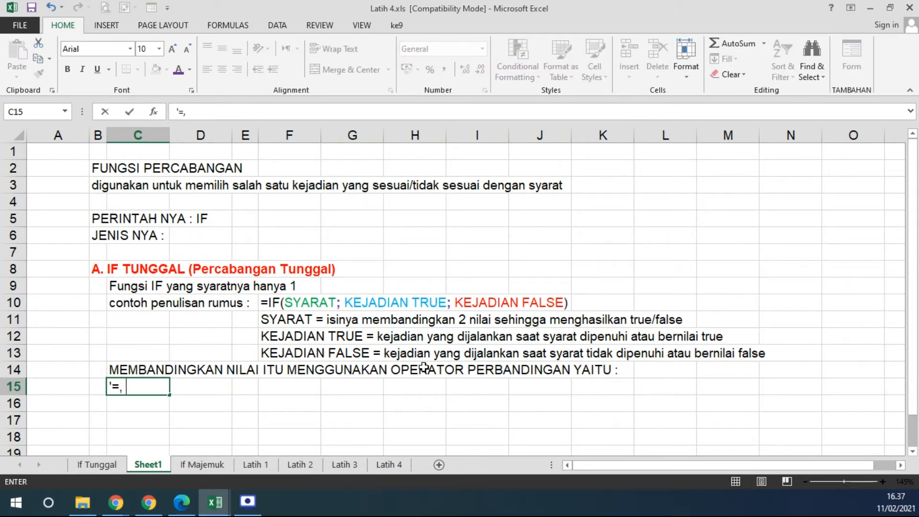
{"action": "type", "text": ", >="}
{"action": "type", "text": ", <, >=, <=, <>"}
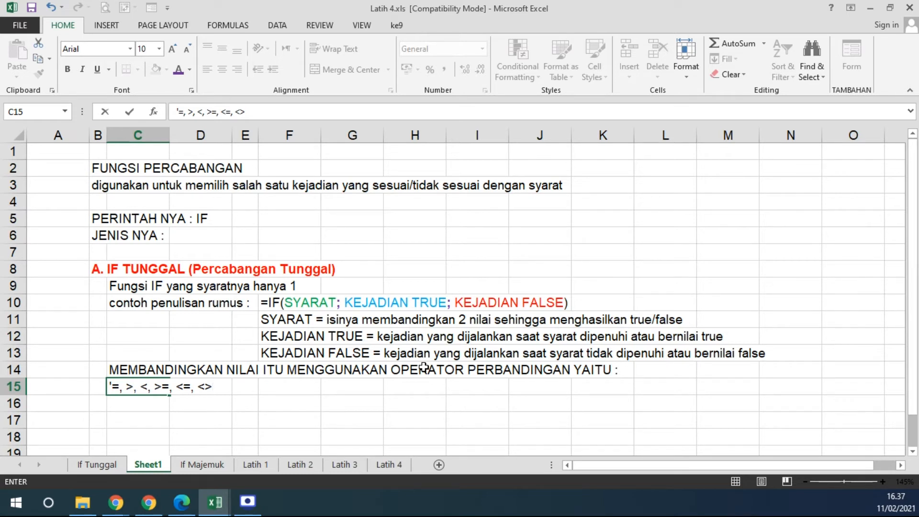
{"action": "key", "text": "Escape"}
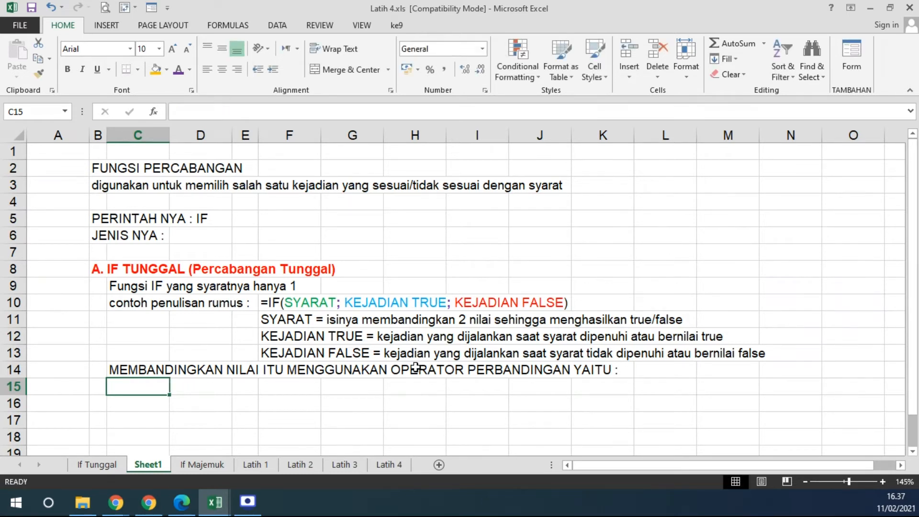
List the operators = as "SAMA DENGAN" in row 15 and > as "LEBIH BESAR" in row 16, with symbols in column C and meanings in D.
{"action": "type", "text": "'="}
{"action": "key", "text": "Tab"}
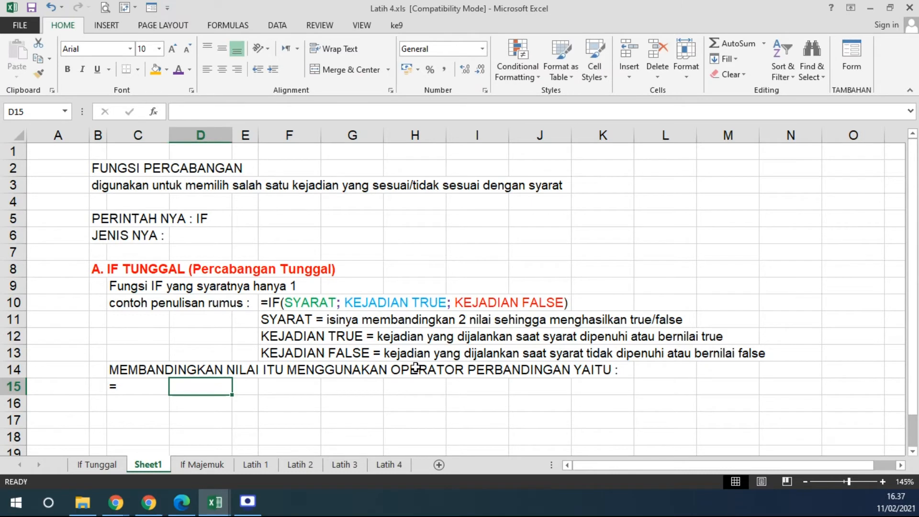
{"action": "type", "text": "SAMA DENGAN"}
{"action": "key", "text": "Return"}
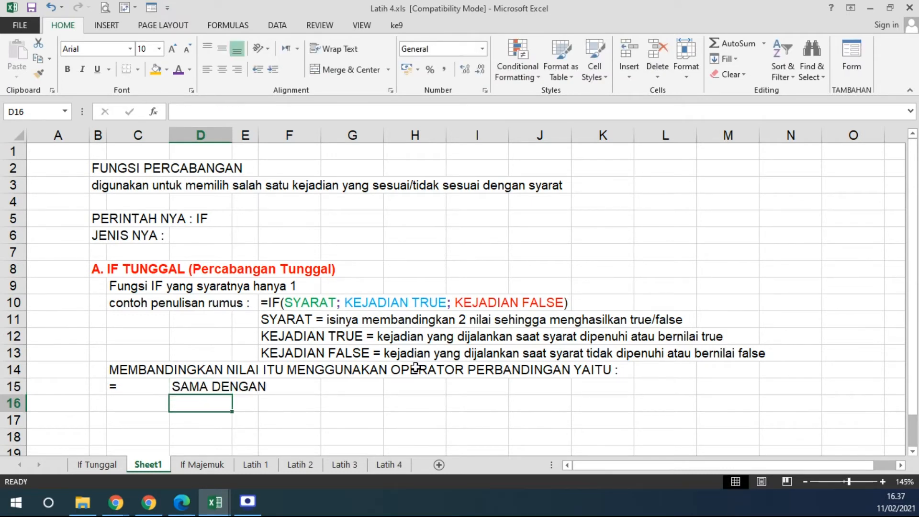
{"action": "type", "text": ">"}
{"action": "key", "text": "Tab"}
{"action": "type", "text": "LE"}
{"action": "key", "text": "BackSpace"}
{"action": "key", "text": "BackSpace"}
{"action": "type", "text": "LEBIH BESAR"}
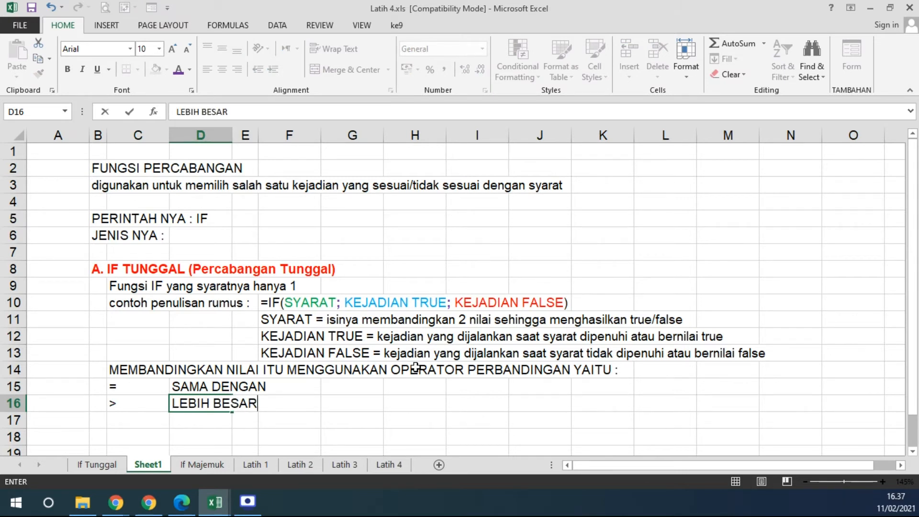
{"action": "key", "text": "Return"}
Add the operators < as "LEBIH KECIL" in row 17 and >= as "LEBIH BESAR SAMA DENGAN" in row 18.
{"action": "key", "text": "Left"}
{"action": "type", "text": "<"}
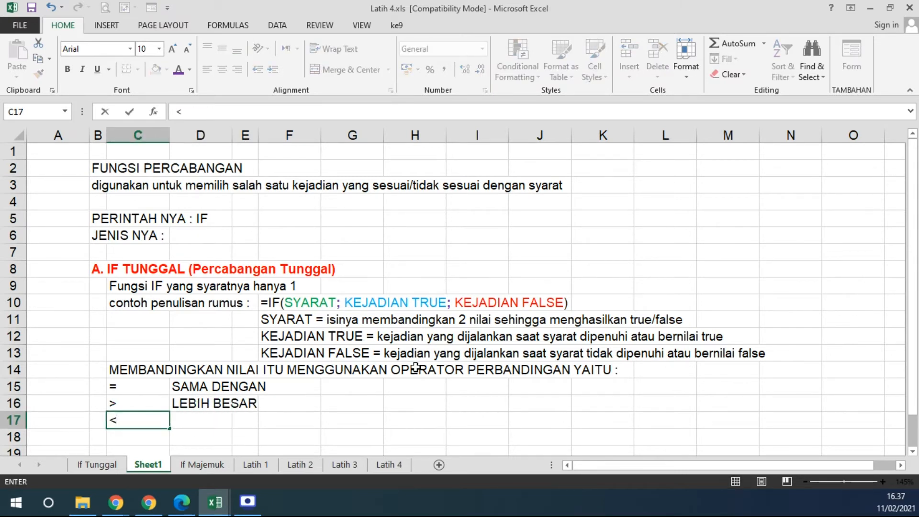
{"action": "key", "text": "Right"}
{"action": "type", "text": "LEBIH KECIL"}
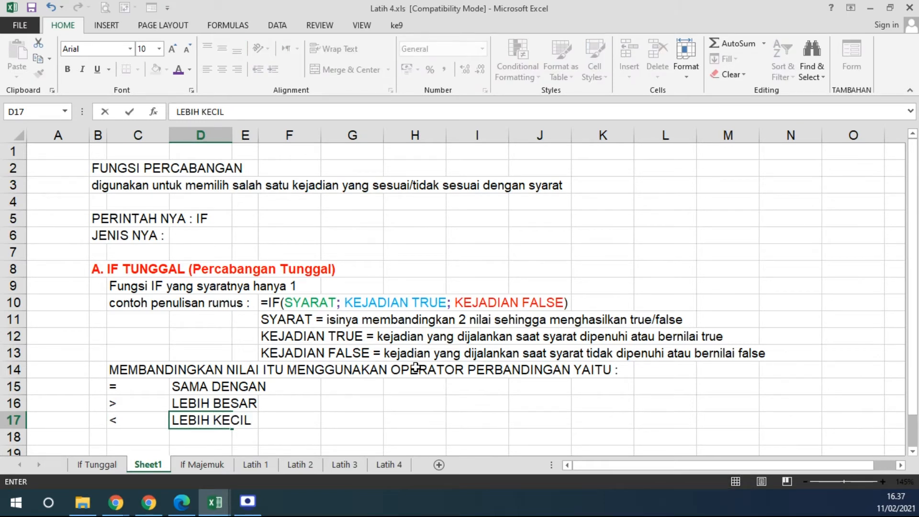
{"action": "key", "text": "Return"}
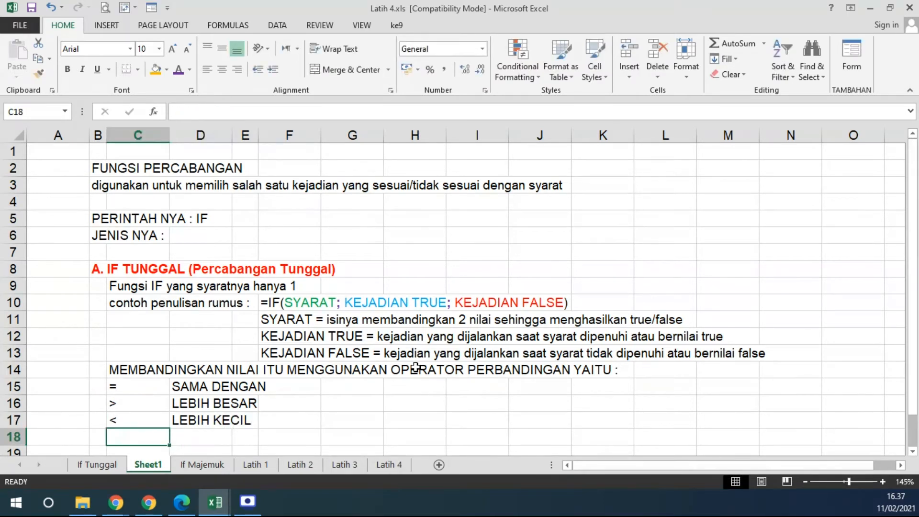
{"action": "type", "text": ">="}
{"action": "key", "text": "Right"}
{"action": "type", "text": "LEBIH BES"}
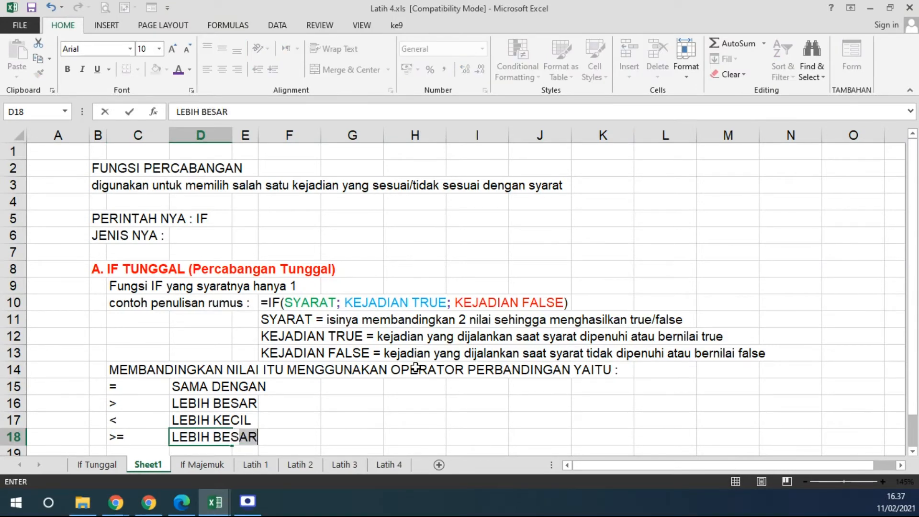
{"action": "type", "text": "AR SAMA DENGAN"}
{"action": "key", "text": "Return"}
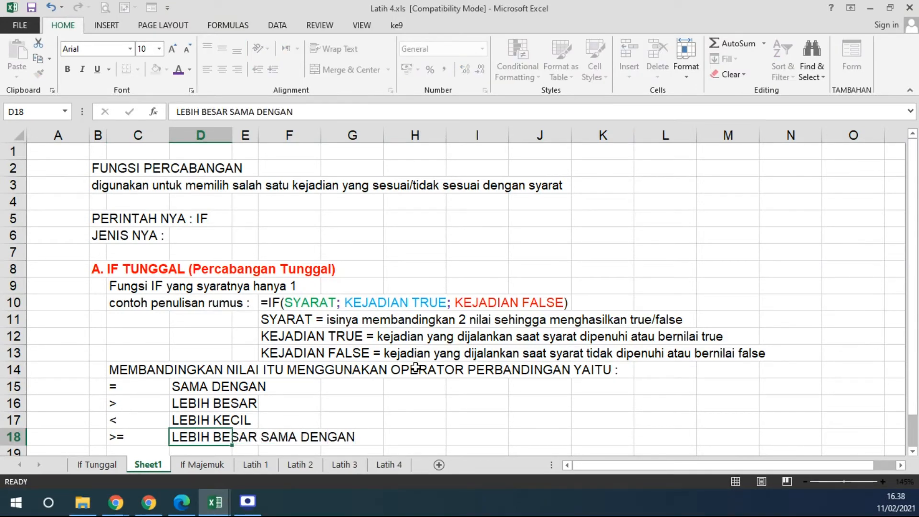
Add the operators <= as "LEBIH KECIL SAMA DENGAN" in row 19 and <> as "TIDAK SAMA DENGAN" in row 20.
{"action": "type", "text": "<="}
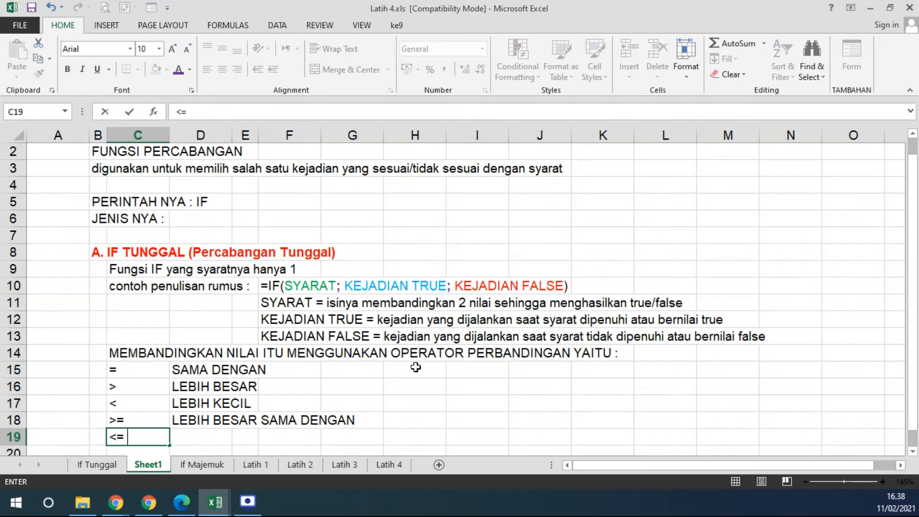
{"action": "key", "text": "Tab"}
{"action": "type", "text": "LEBI"}
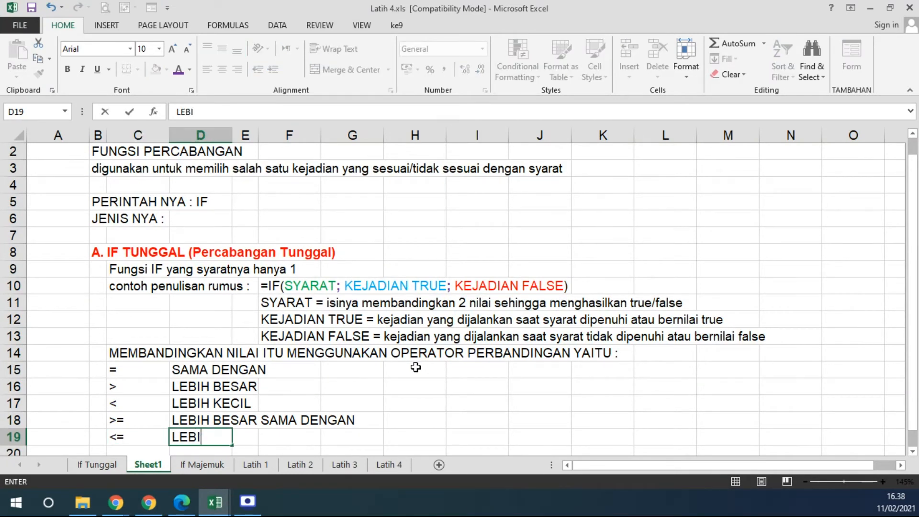
{"action": "type", "text": "H KECIL SAMA DENGAN"}
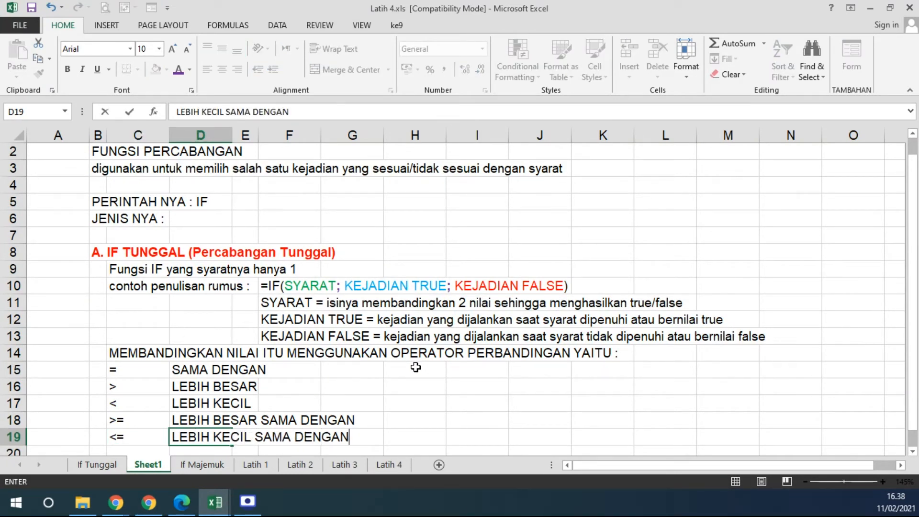
{"action": "key", "text": "Return"}
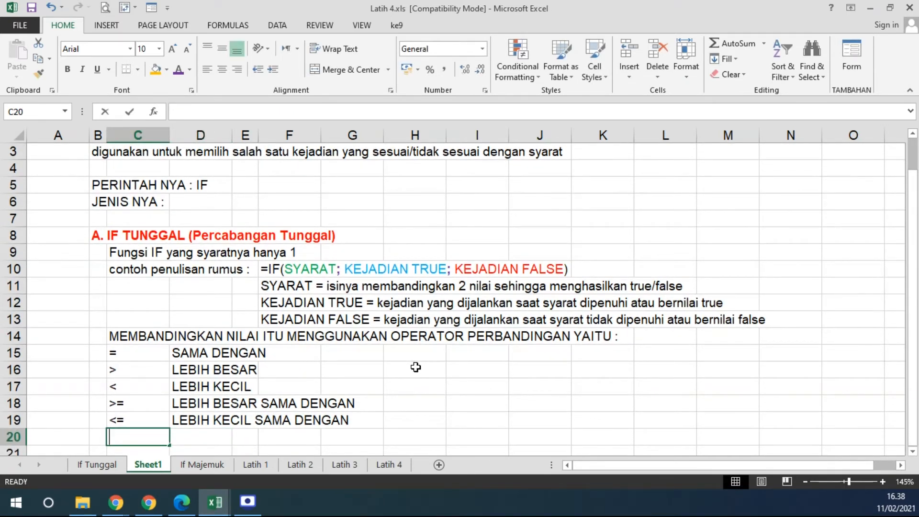
{"action": "type", "text": "<>"}
{"action": "key", "text": "Tab"}
{"action": "type", "text": "TIDAK"}
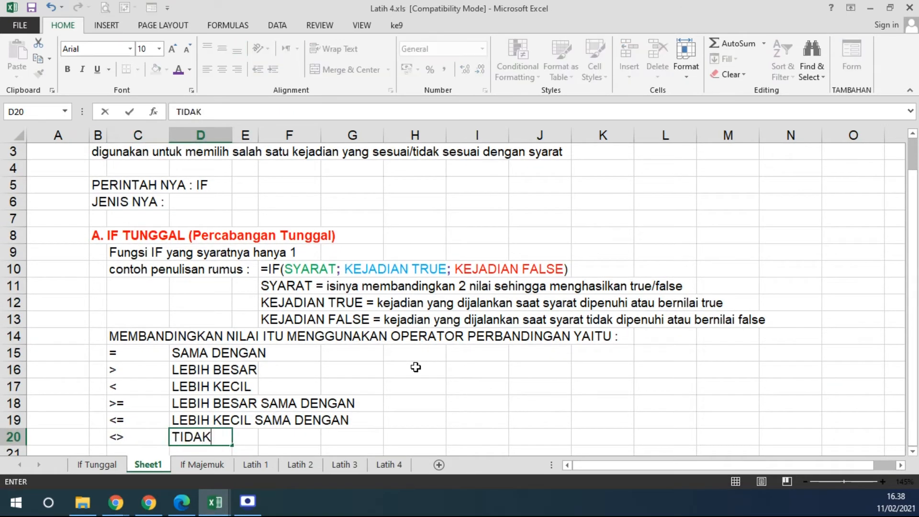
{"action": "type", "text": " SAMA DENGAN"}
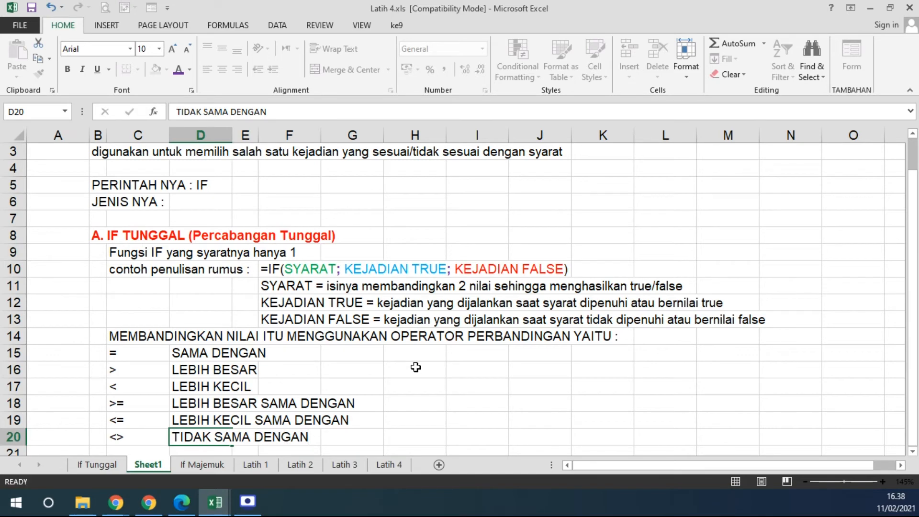
{"action": "key", "text": "Return"}
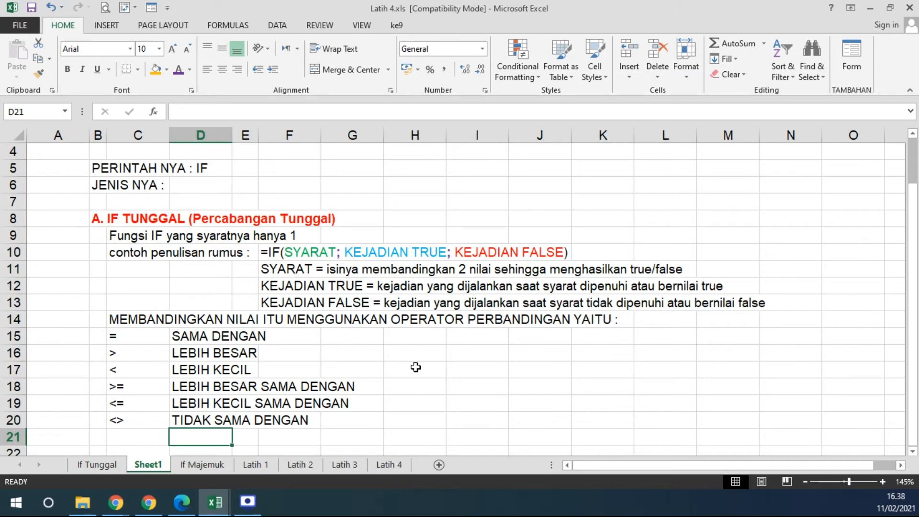
Centre the operator symbols in C15:C20 horizontally and vertically, and make them bold and red.
{"action": "left_click_drag", "start_coordinate": [133, 336], "coordinate": [133, 421]}
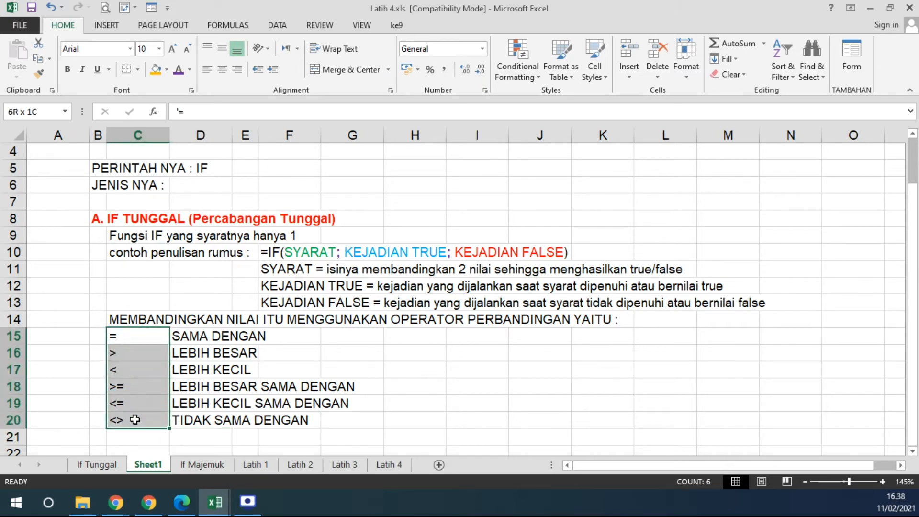
{"action": "left_click", "coordinate": [221, 69]}
{"action": "left_click", "coordinate": [222, 47]}
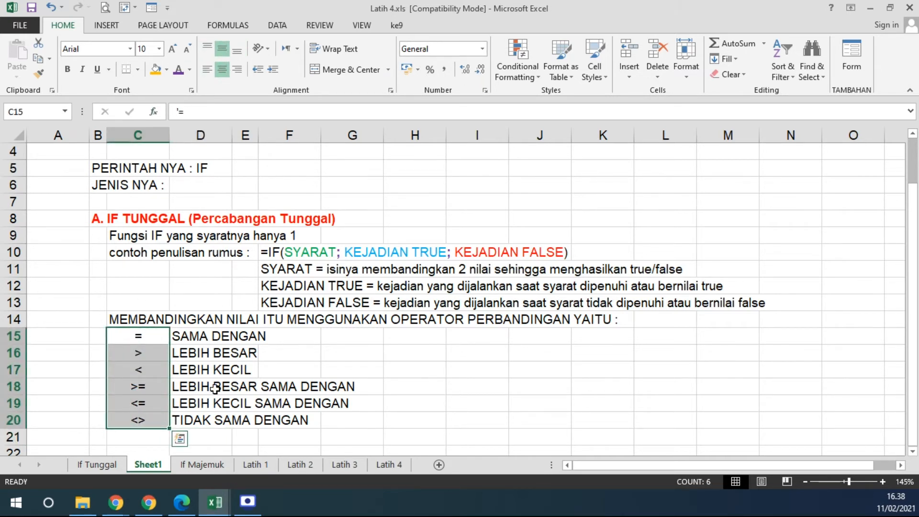
{"action": "left_click", "coordinate": [189, 69]}
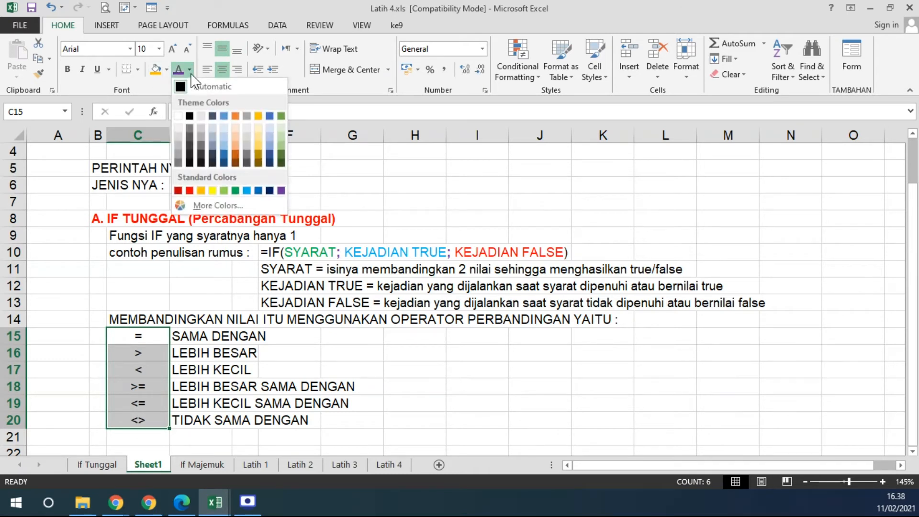
{"action": "left_click", "coordinate": [189, 190]}
{"action": "left_click", "coordinate": [67, 70]}
{"action": "left_click", "coordinate": [455, 364]}
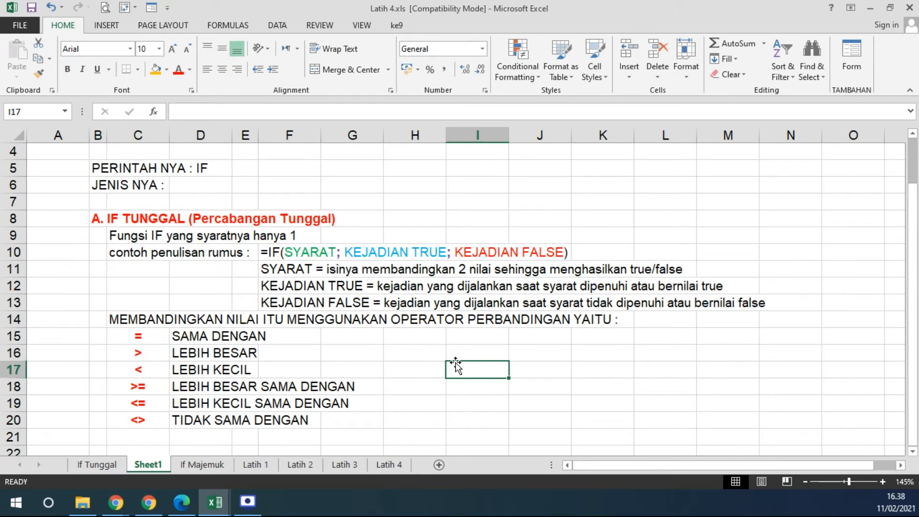
Go through the comparison operators =, >, < and >= in C15:C18.
{"action": "left_click", "coordinate": [139, 337]}
{"action": "left_click", "coordinate": [138, 353]}
{"action": "left_click", "coordinate": [143, 370]}
{"action": "left_click", "coordinate": [140, 387]}
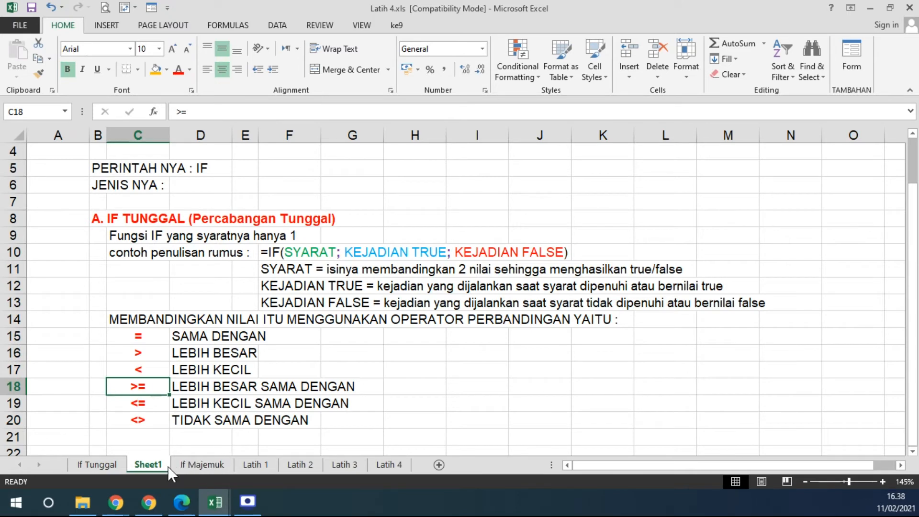
Examine the >= operator in the Keterangan formula of D5 on the If Tunggal sheet.
{"action": "left_click", "coordinate": [93, 465]}
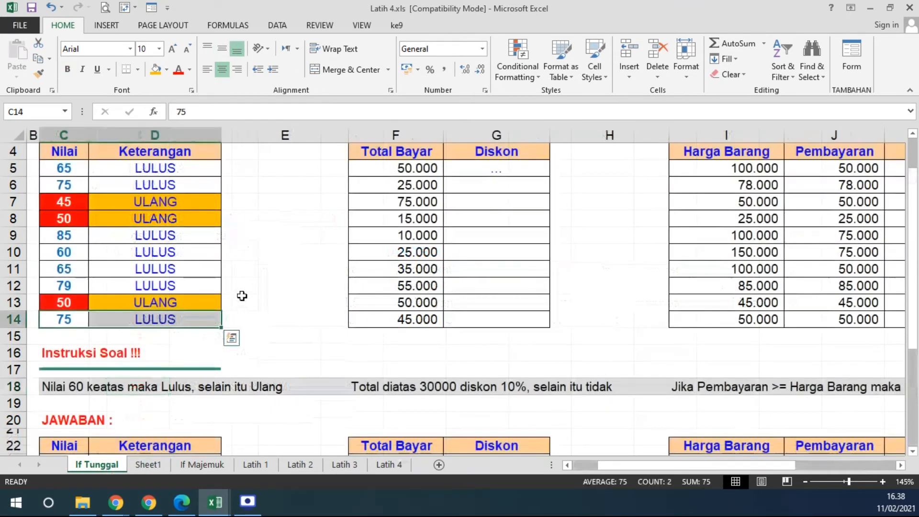
{"action": "left_click", "coordinate": [153, 170]}
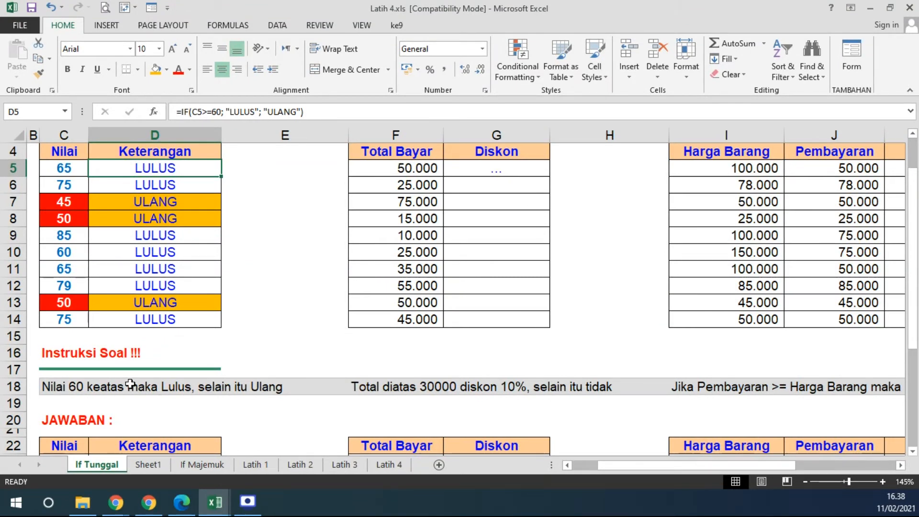
{"action": "double_click", "coordinate": [173, 170]}
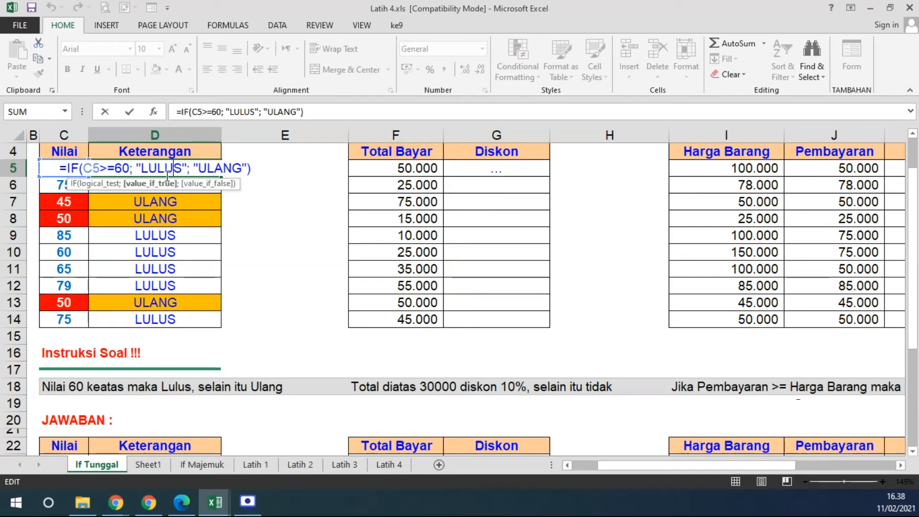
{"action": "left_click_drag", "start_coordinate": [99, 171], "coordinate": [115, 170]}
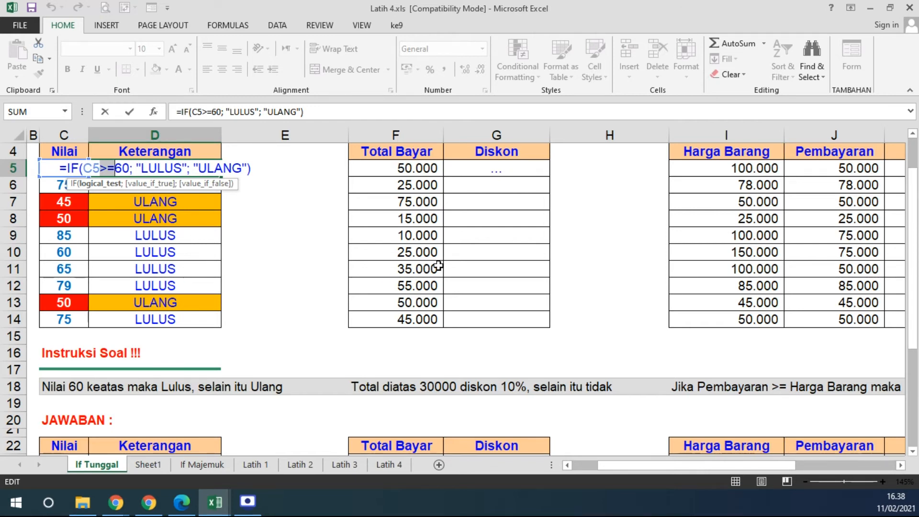
{"action": "key", "text": "Return"}
Enter the comparison =F5>30000 in the Diskon cell G5 and fill it down to G14.
{"action": "left_click", "coordinate": [505, 172]}
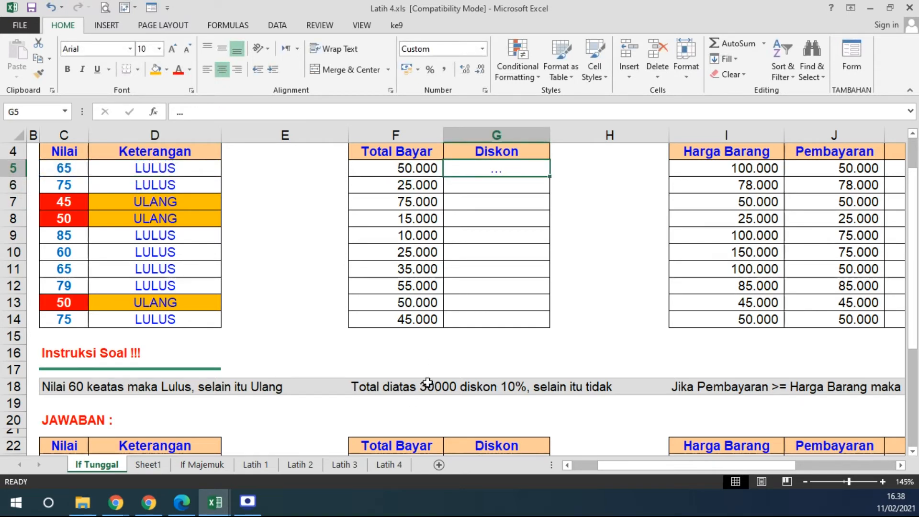
{"action": "left_click", "coordinate": [404, 169]}
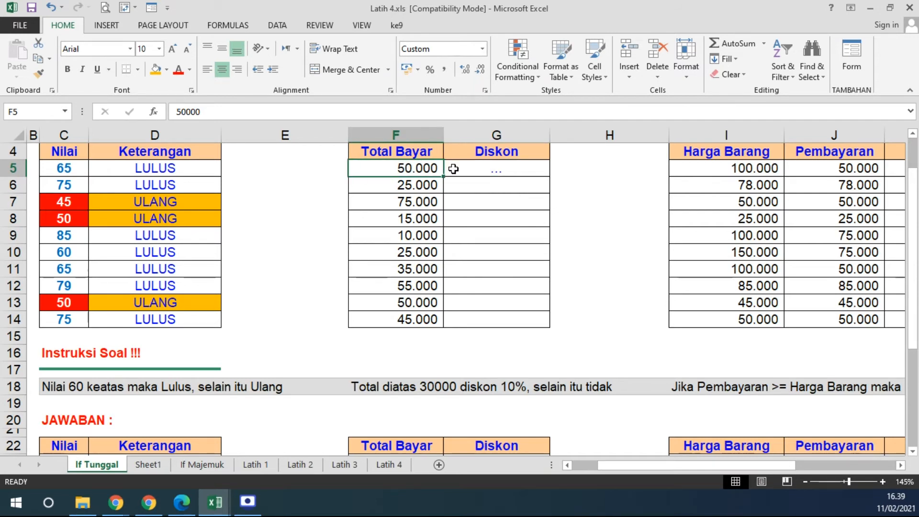
{"action": "left_click", "coordinate": [477, 169]}
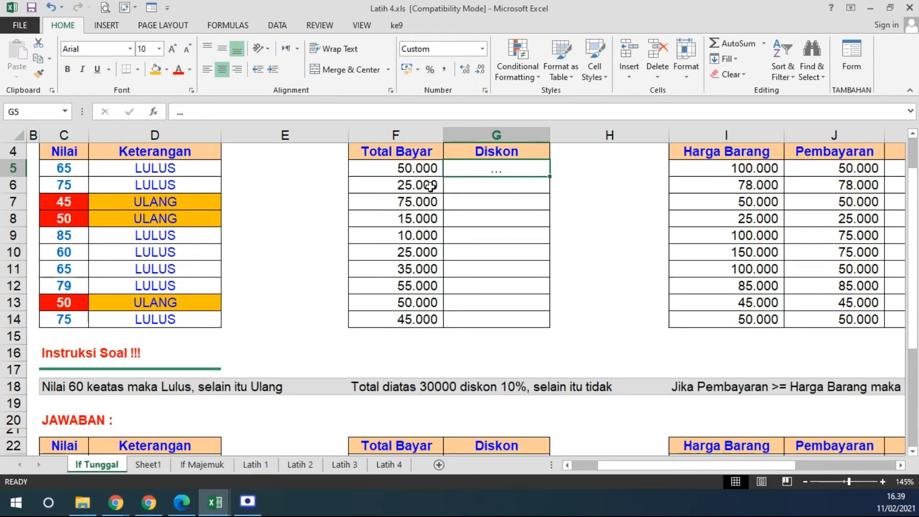
{"action": "left_click", "coordinate": [401, 169]}
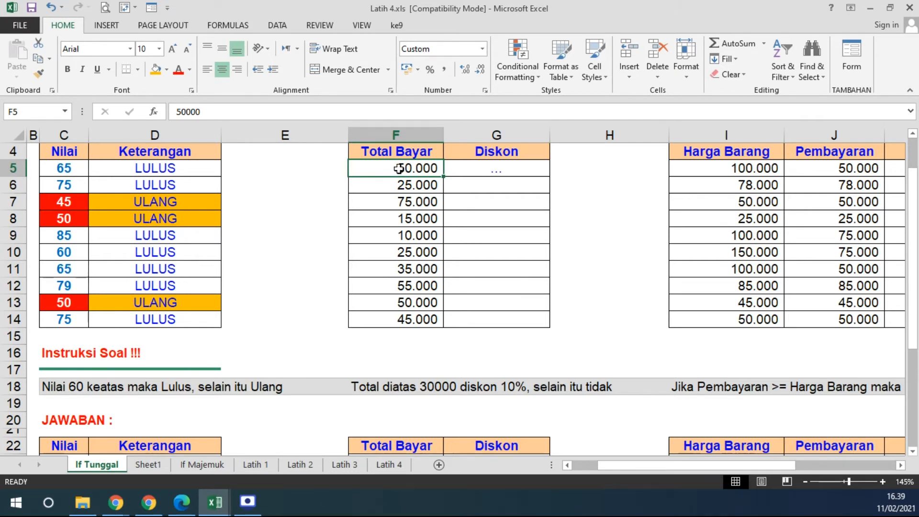
{"action": "left_click", "coordinate": [468, 171]}
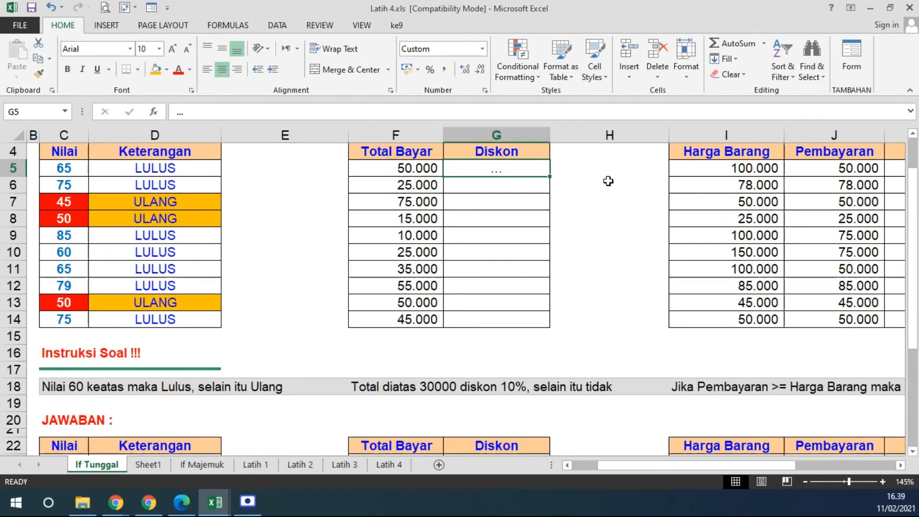
{"action": "type", "text": "="}
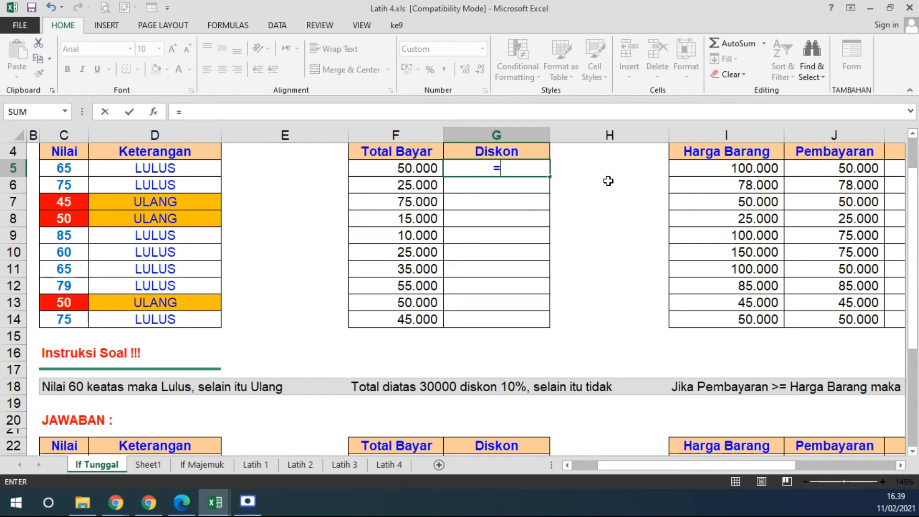
{"action": "left_click", "coordinate": [416, 171]}
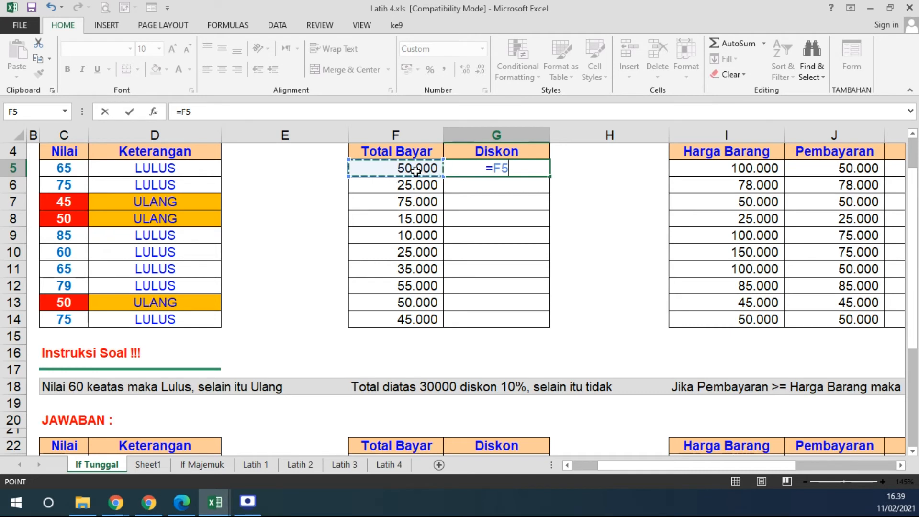
{"action": "type", "text": ">"}
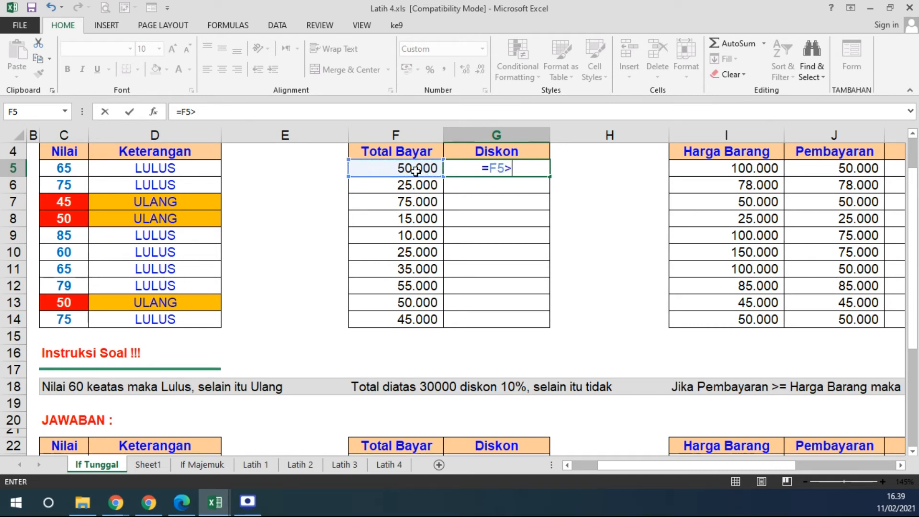
{"action": "type", "text": "30000"}
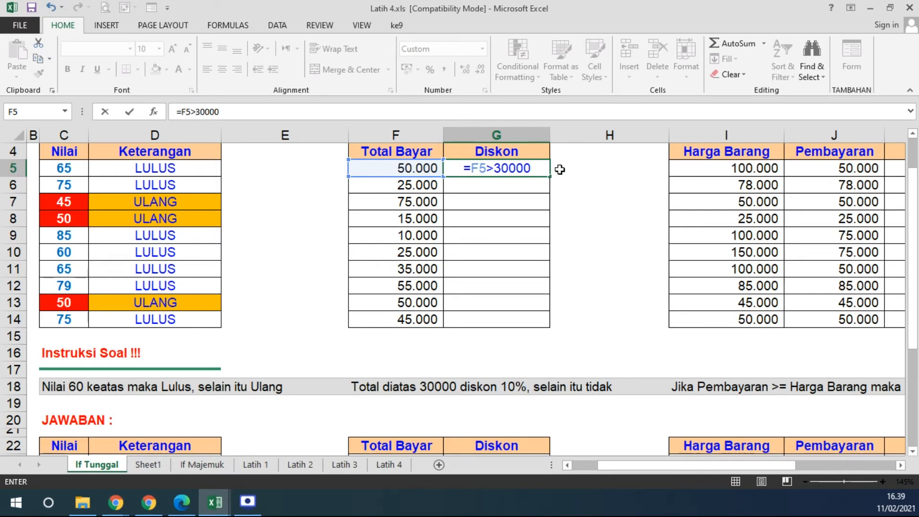
{"action": "key", "text": "Return"}
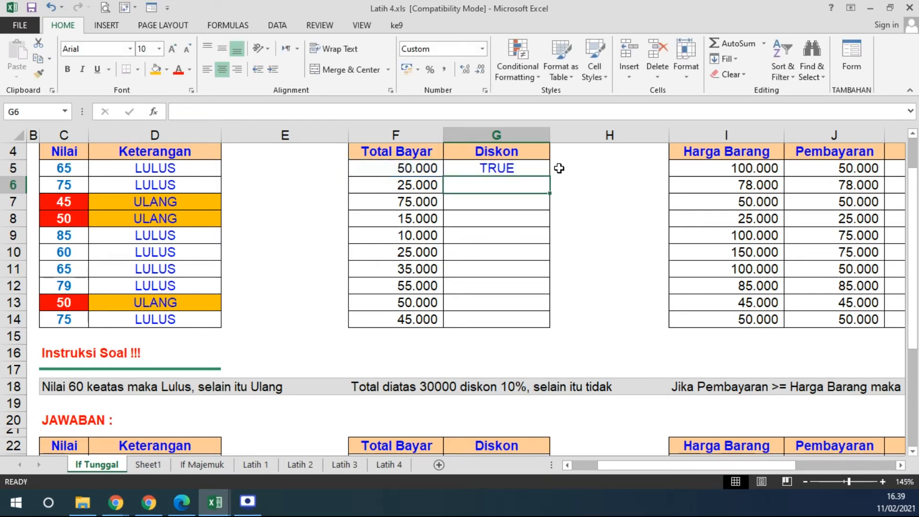
{"action": "left_click", "coordinate": [524, 168]}
{"action": "double_click", "coordinate": [552, 177]}
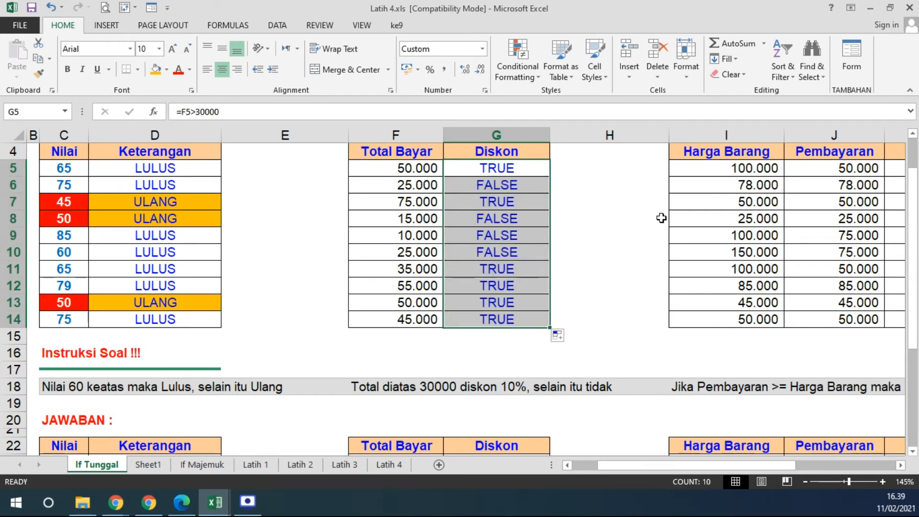
Space out the comparison in G5 as = F5 > 30000 and fill it down to G14 again.
{"action": "left_click", "coordinate": [509, 172]}
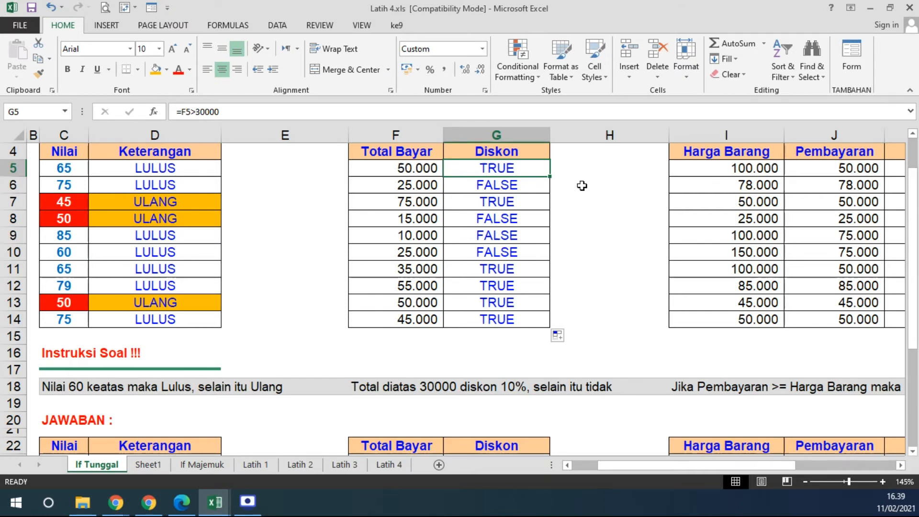
{"action": "double_click", "coordinate": [523, 171]}
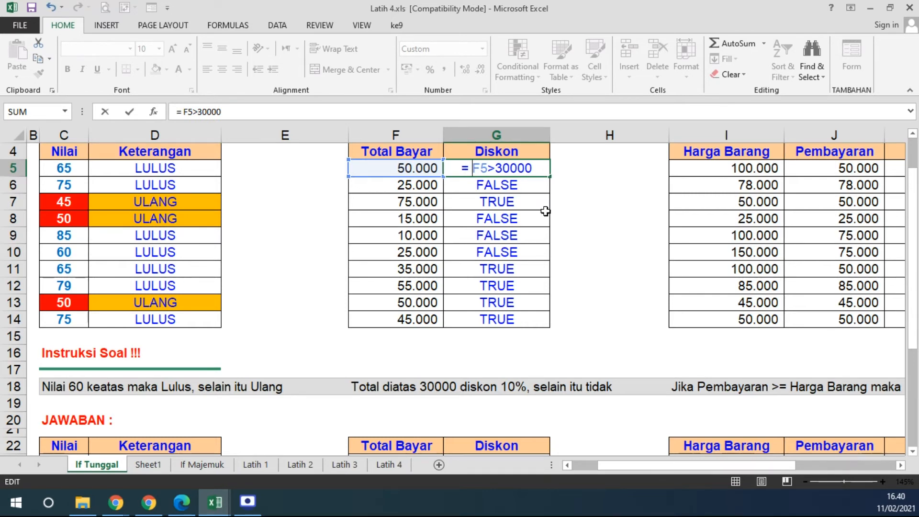
{"action": "left_click", "coordinate": [491, 168]}
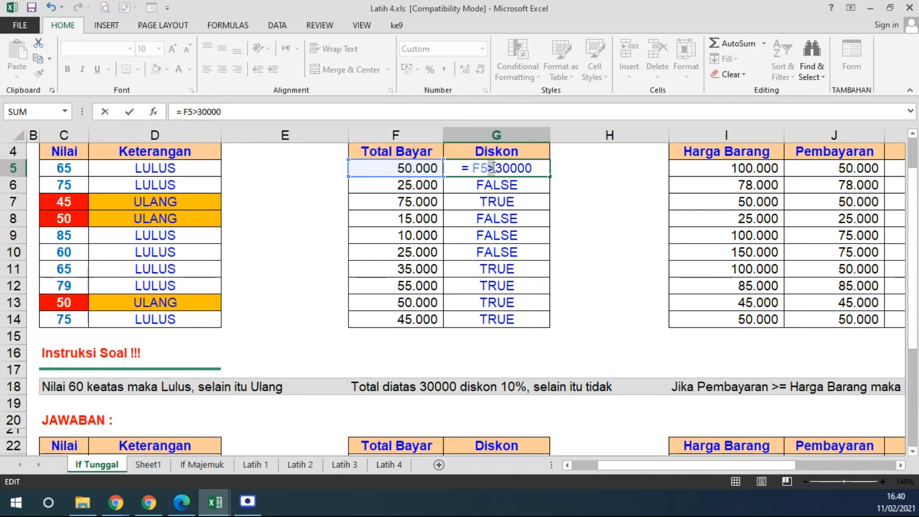
{"action": "left_click", "coordinate": [497, 168]}
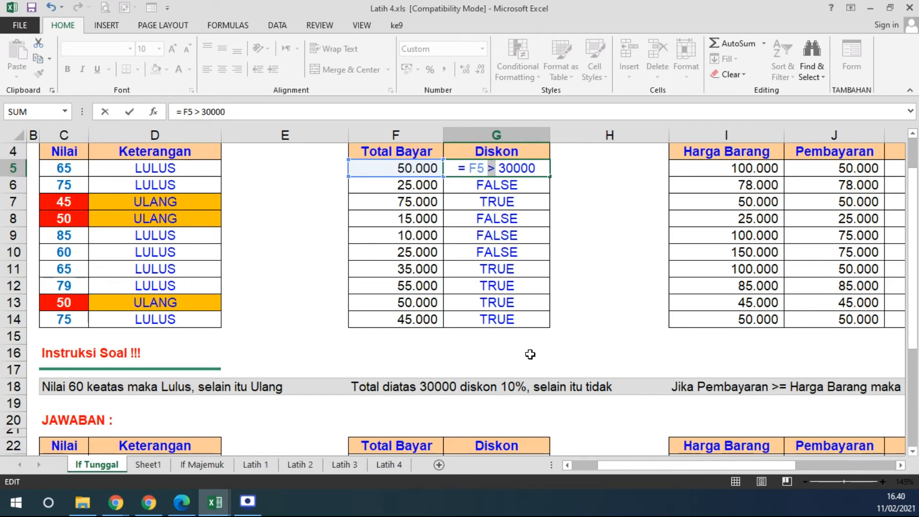
{"action": "key", "text": "Return"}
{"action": "left_click", "coordinate": [511, 174]}
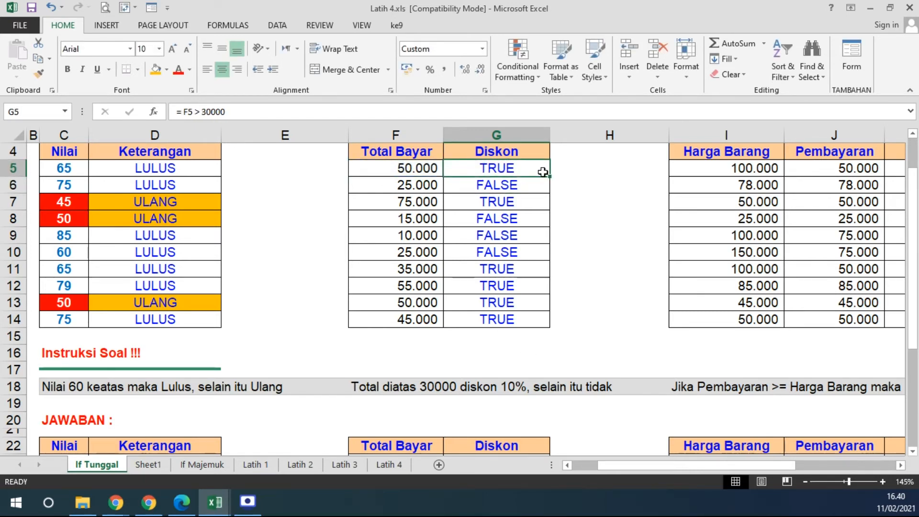
{"action": "double_click", "coordinate": [549, 176]}
Check the Total Bayar amount in F6 against the comparison formula in G6.
{"action": "left_click", "coordinate": [425, 186]}
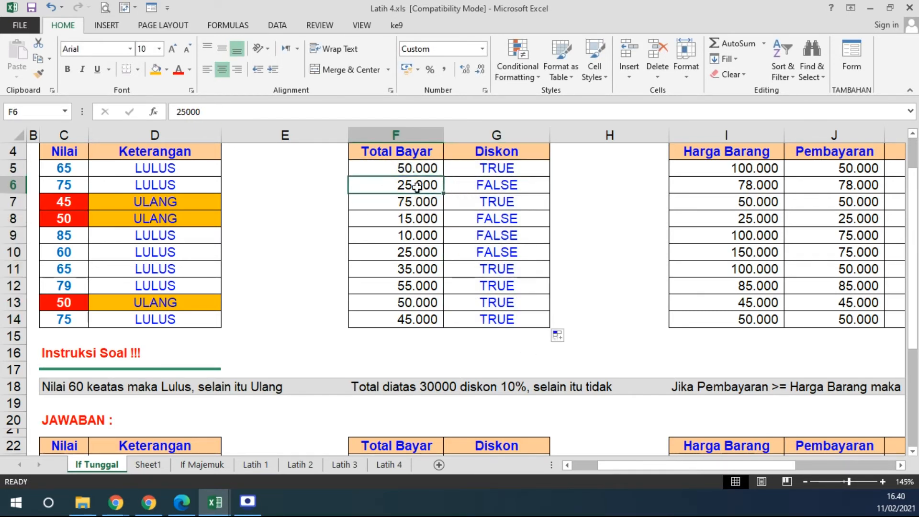
{"action": "left_click", "coordinate": [469, 181]}
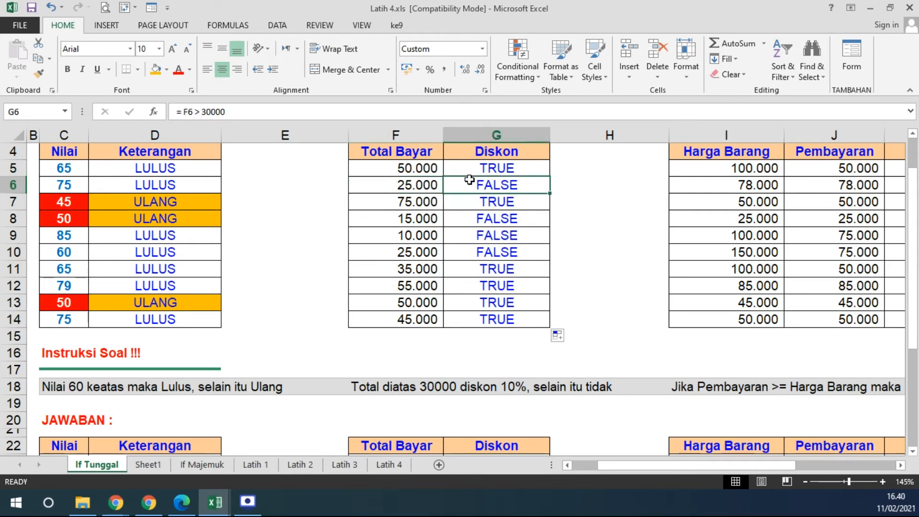
{"action": "double_click", "coordinate": [498, 185]}
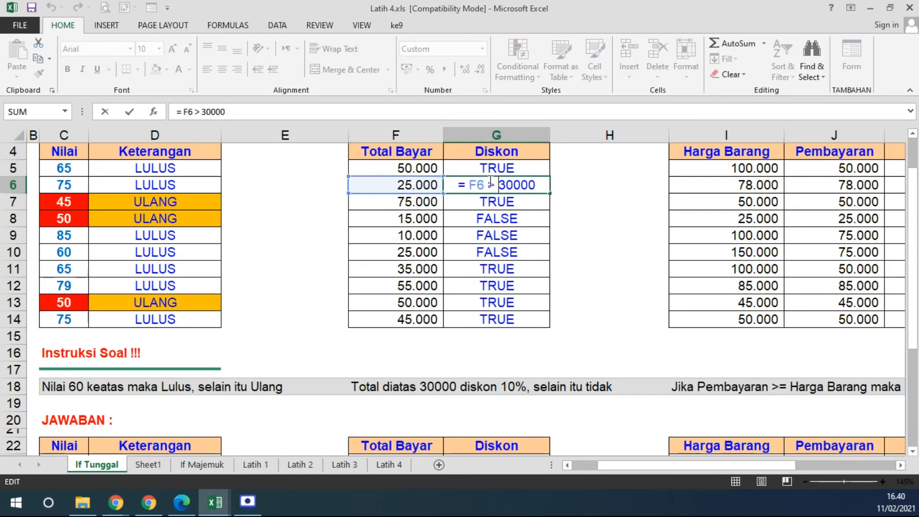
{"action": "key", "text": "Return"}
Extend the comparison in G5 into the formula = IF(F5 > 30000; 10% * F5; 0).
{"action": "left_click", "coordinate": [493, 169]}
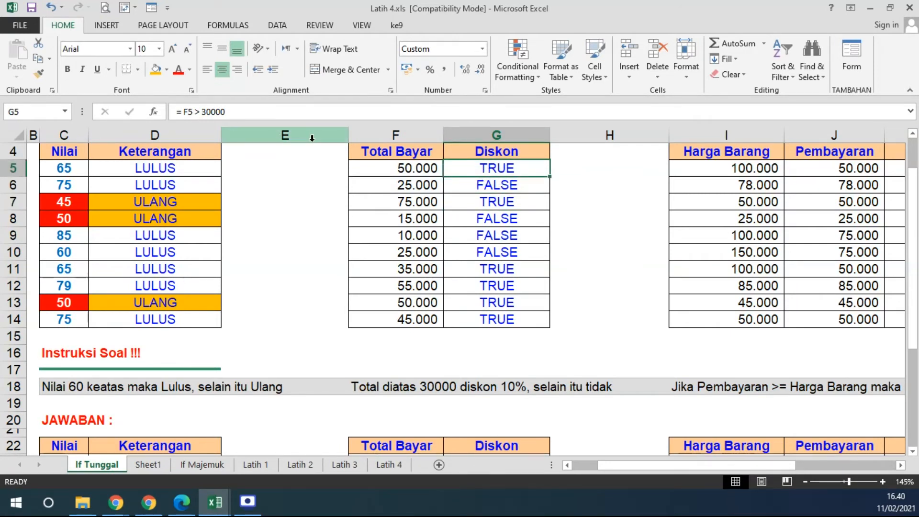
{"action": "double_click", "coordinate": [476, 175]}
{"action": "type", "text": "IF("}
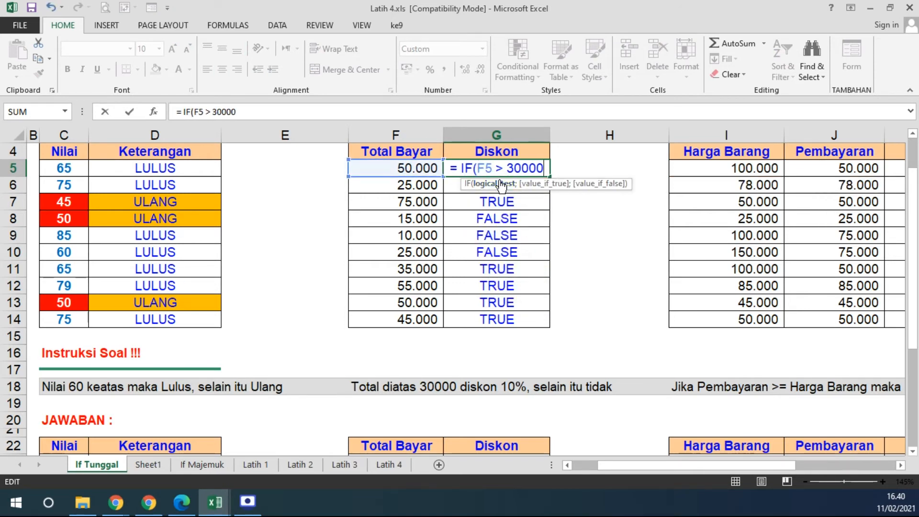
{"action": "type", "text": ";"}
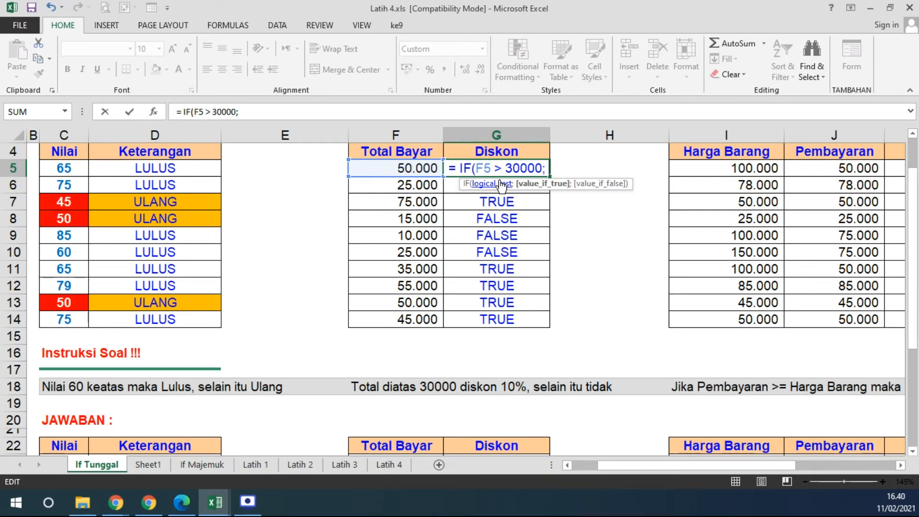
{"action": "type", "text": "10%"}
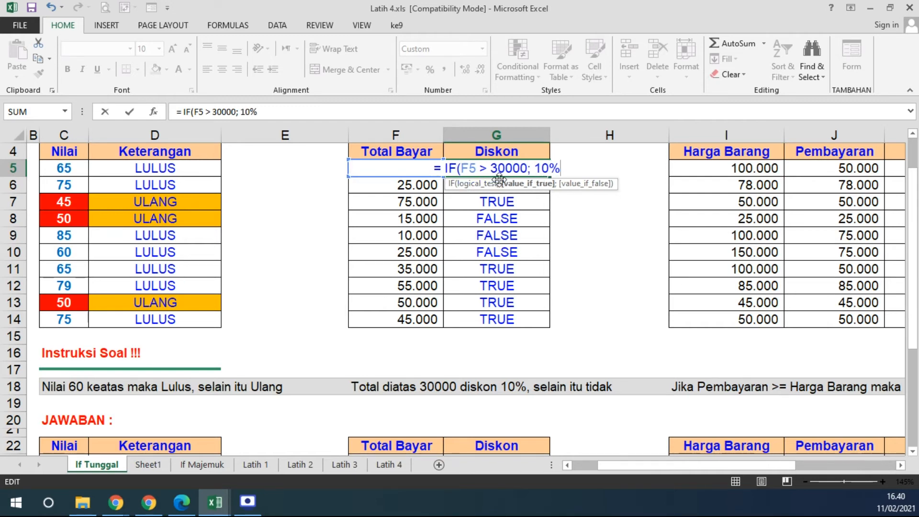
{"action": "type", "text": " *"}
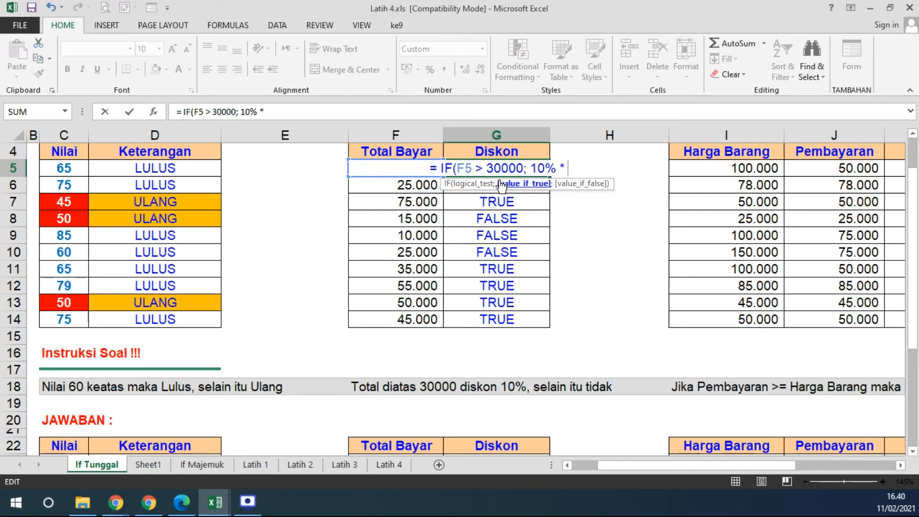
{"action": "type", "text": " F5"}
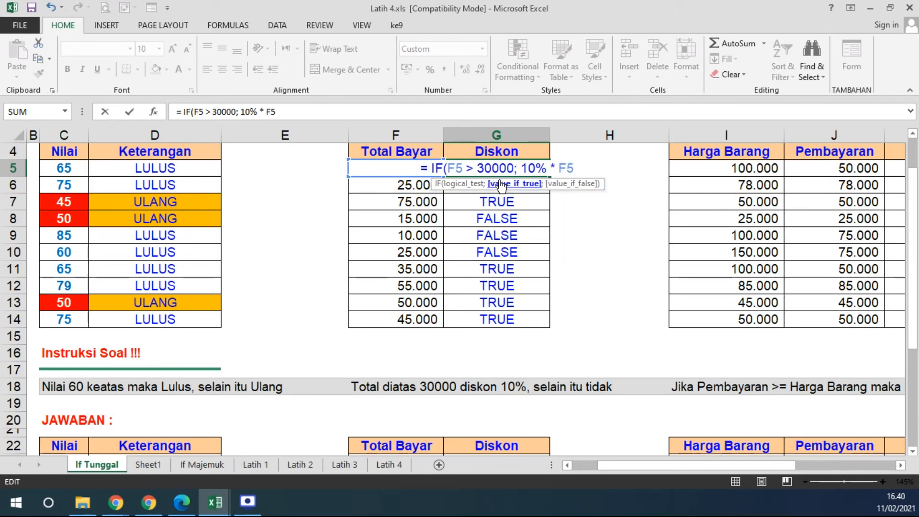
{"action": "type", "text": ";"}
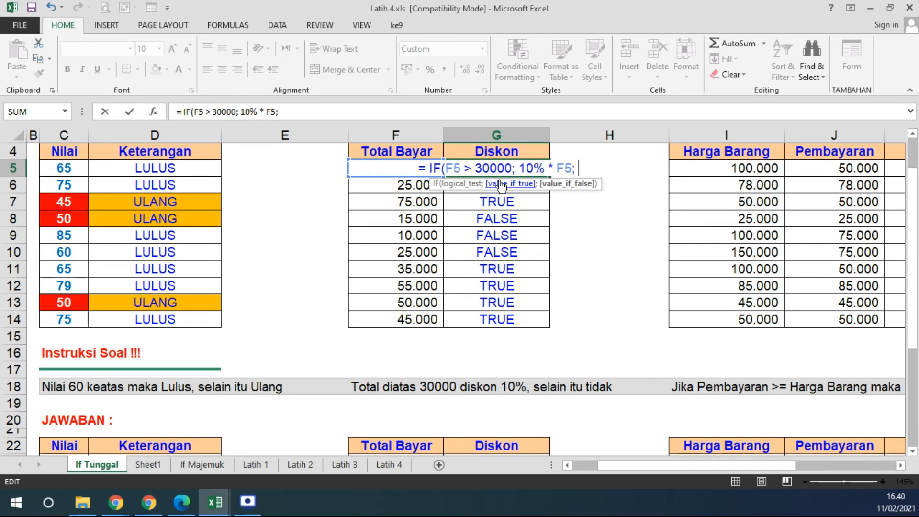
{"action": "type", "text": " 0"}
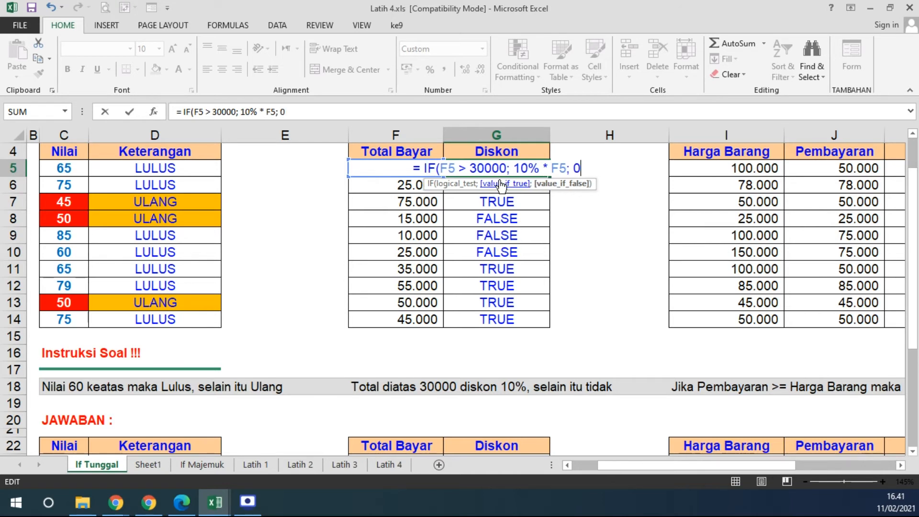
{"action": "type", "text": ")"}
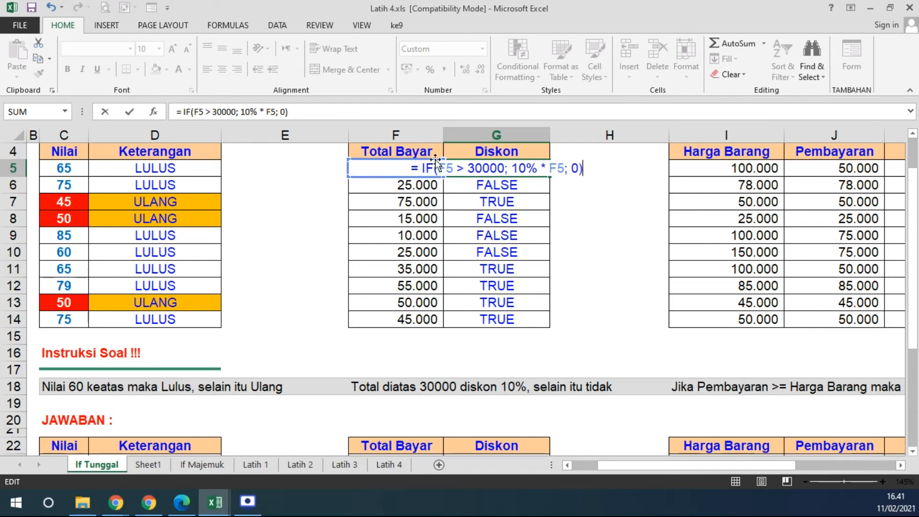
Review the condition, the value if true and the value if false in the Diskon formula in G5.
{"action": "left_click_drag", "start_coordinate": [438, 168], "coordinate": [552, 168]}
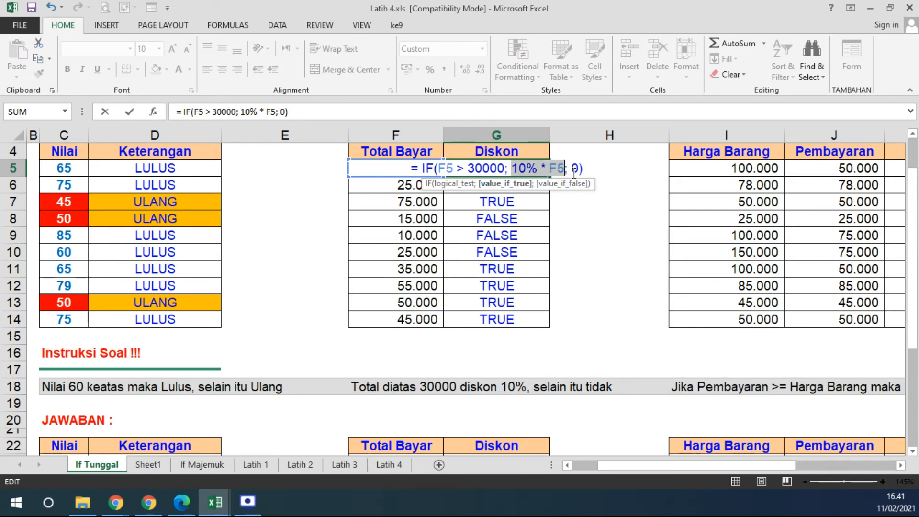
{"action": "left_click_drag", "start_coordinate": [439, 168], "coordinate": [501, 168]}
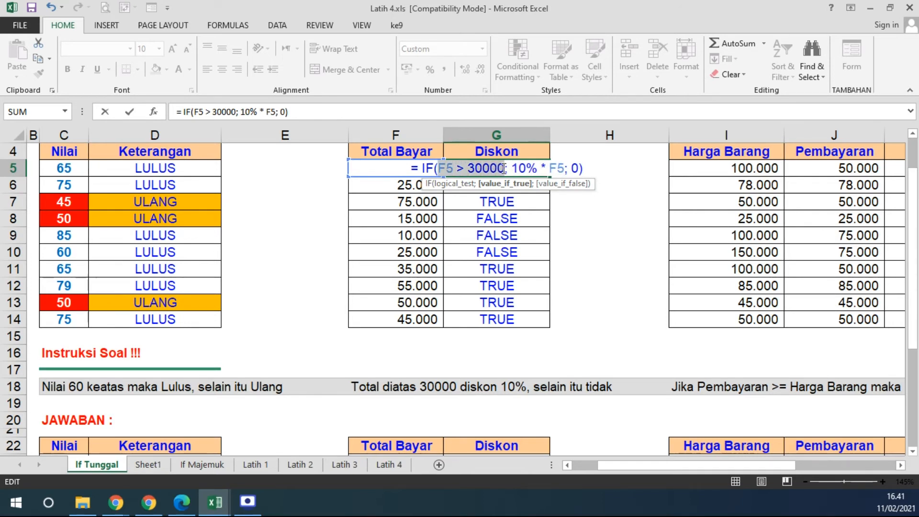
{"action": "left_click", "coordinate": [575, 171]}
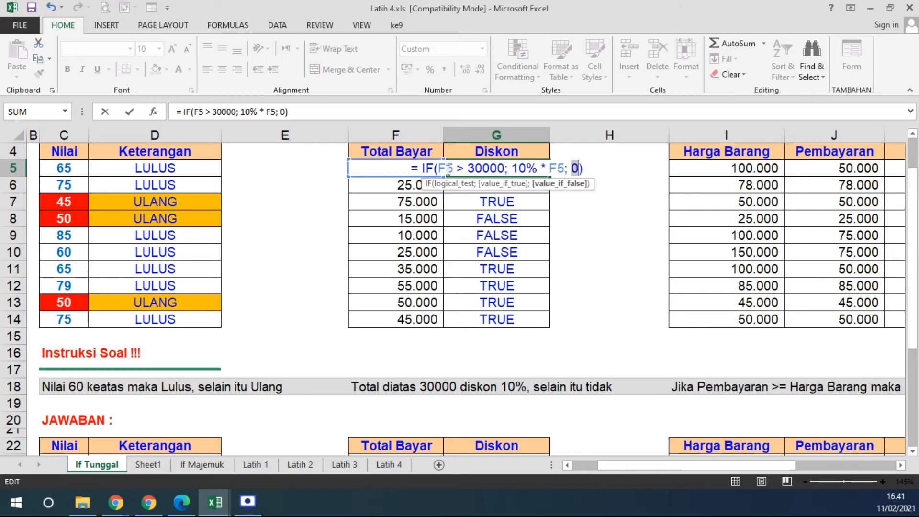
{"action": "left_click_drag", "start_coordinate": [439, 168], "coordinate": [505, 168]}
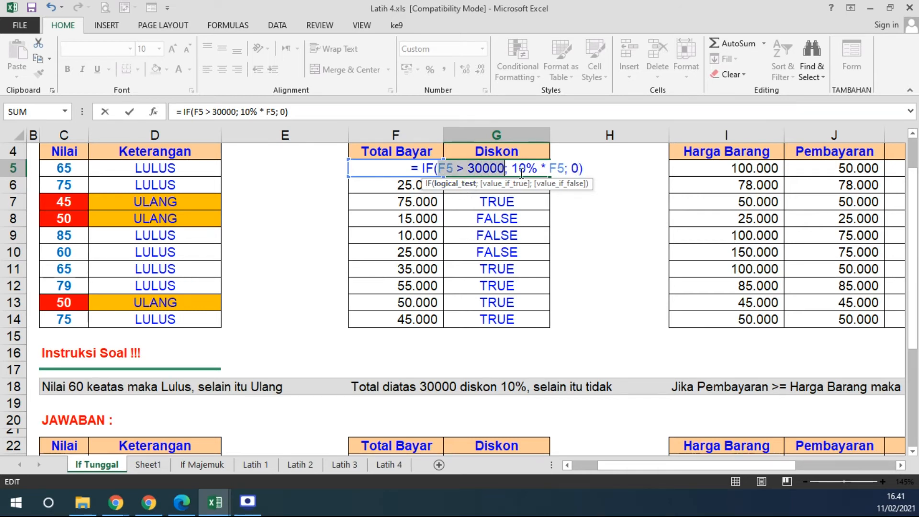
{"action": "left_click_drag", "start_coordinate": [512, 169], "coordinate": [563, 167]}
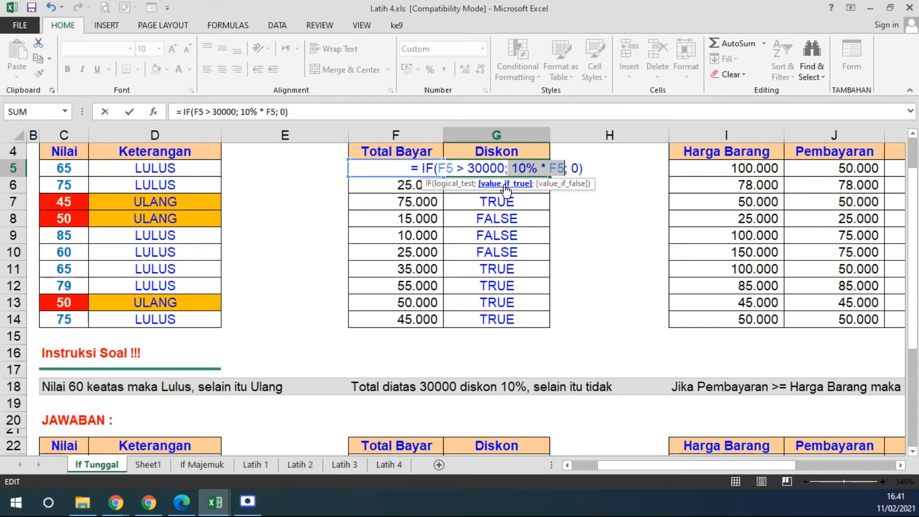
{"action": "double_click", "coordinate": [574, 169]}
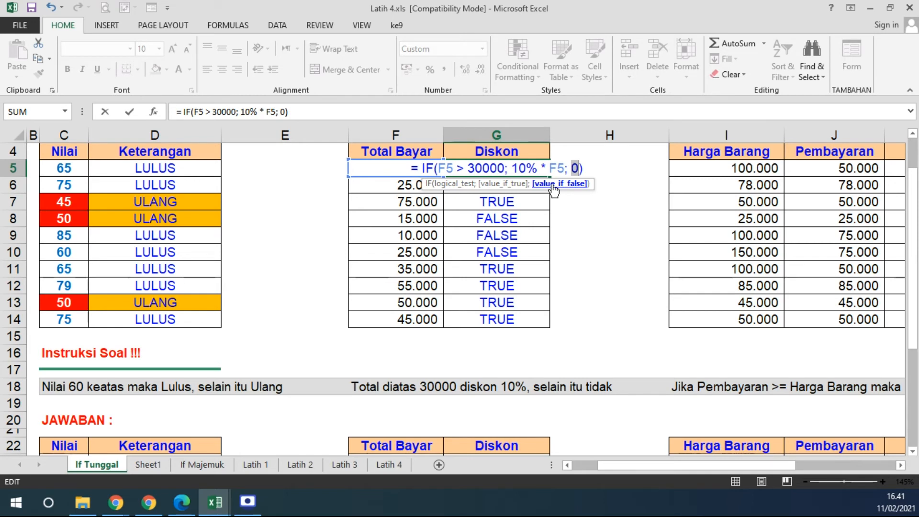
Confirm the IF formula in G5 and fill it down the Diskon column to G14.
{"action": "key", "text": "Return"}
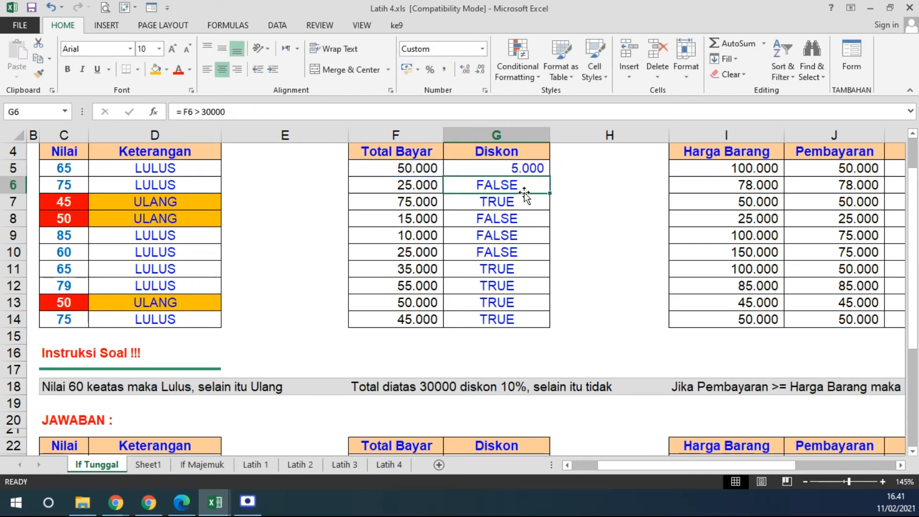
{"action": "left_click", "coordinate": [530, 171]}
{"action": "double_click", "coordinate": [551, 177]}
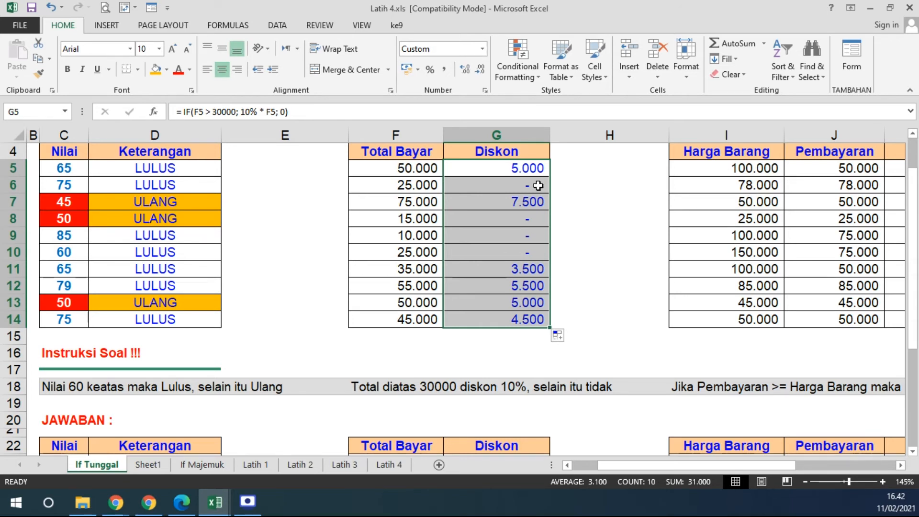
Format the Diskon values in G5:G14 as Number with no decimal places.
{"action": "left_click", "coordinate": [483, 48]}
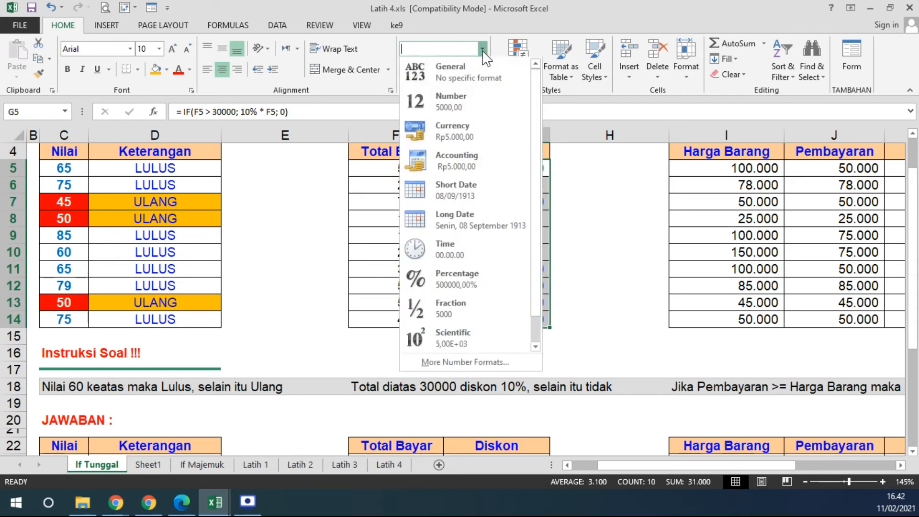
{"action": "left_click", "coordinate": [462, 98]}
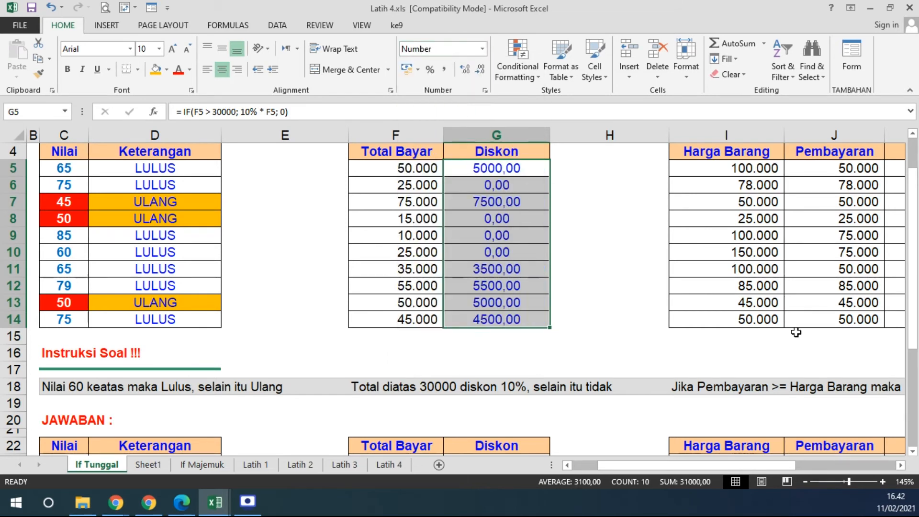
{"action": "left_click", "coordinate": [480, 69]}
{"action": "left_click", "coordinate": [481, 70]}
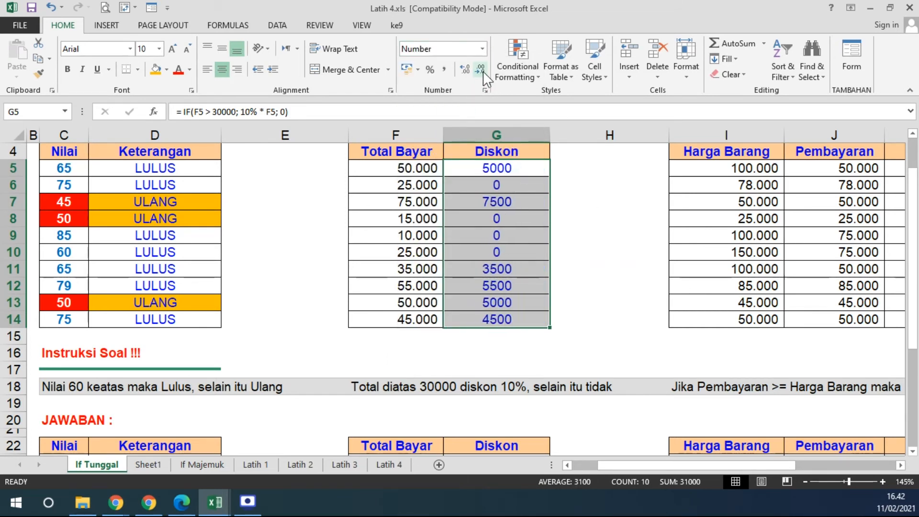
Right-align the Diskon values in G5:G14 and format them as Accounting with 0 decimal places and no currency symbol.
{"action": "left_click", "coordinate": [238, 68]}
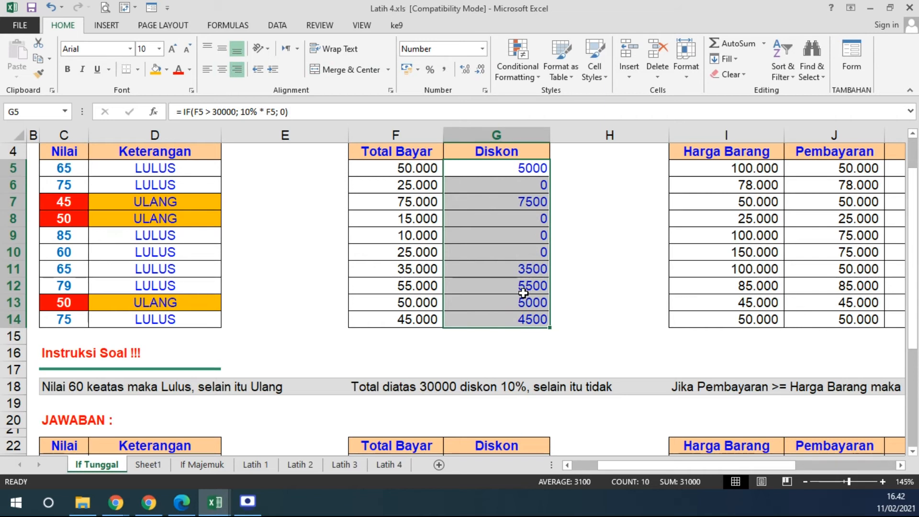
{"action": "left_click", "coordinate": [487, 49]}
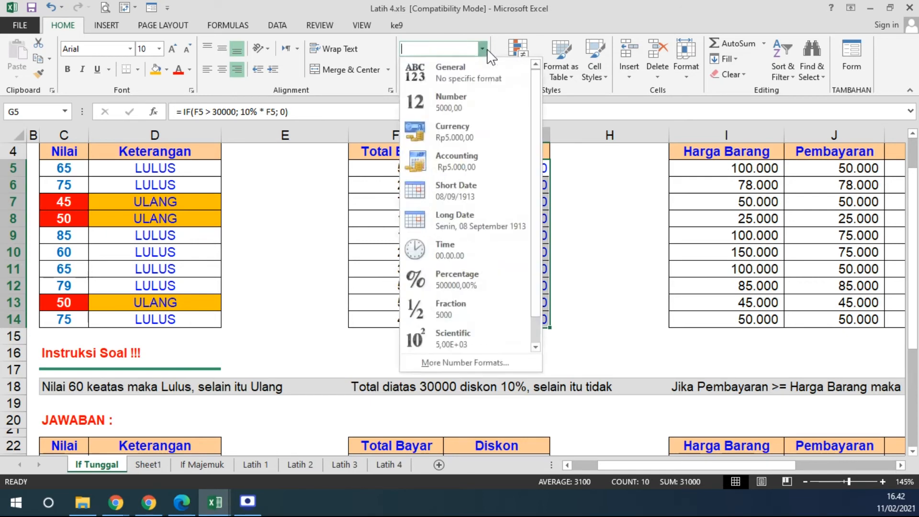
{"action": "left_click", "coordinate": [453, 165]}
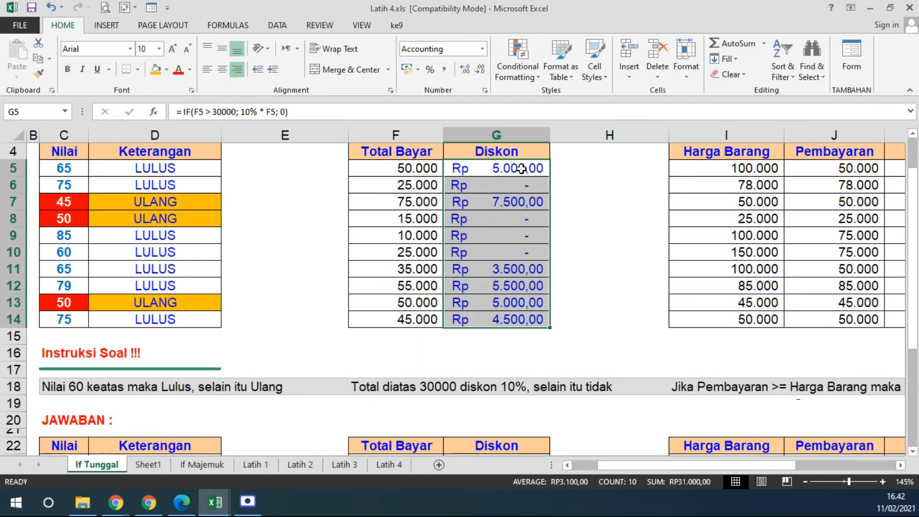
{"action": "left_click", "coordinate": [485, 90]}
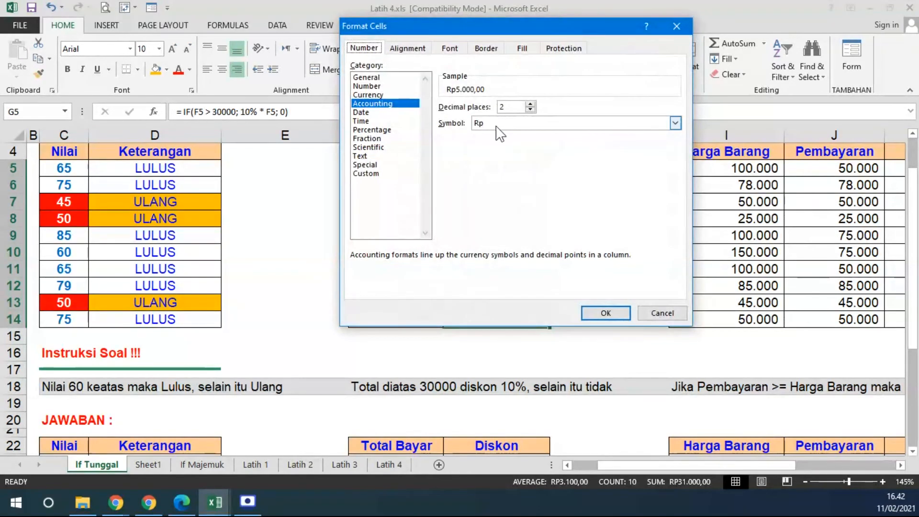
{"action": "double_click", "coordinate": [530, 110]}
{"action": "left_click", "coordinate": [675, 123]}
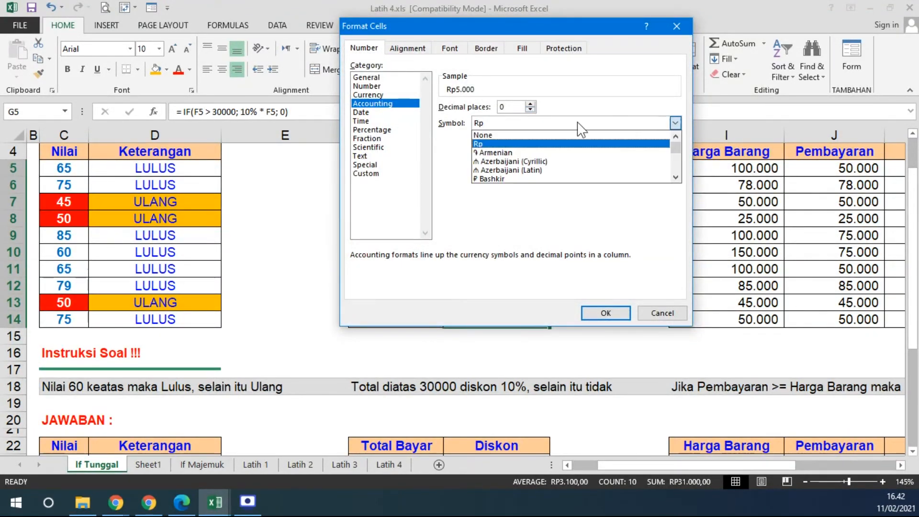
{"action": "left_click", "coordinate": [484, 135]}
{"action": "left_click", "coordinate": [593, 311]}
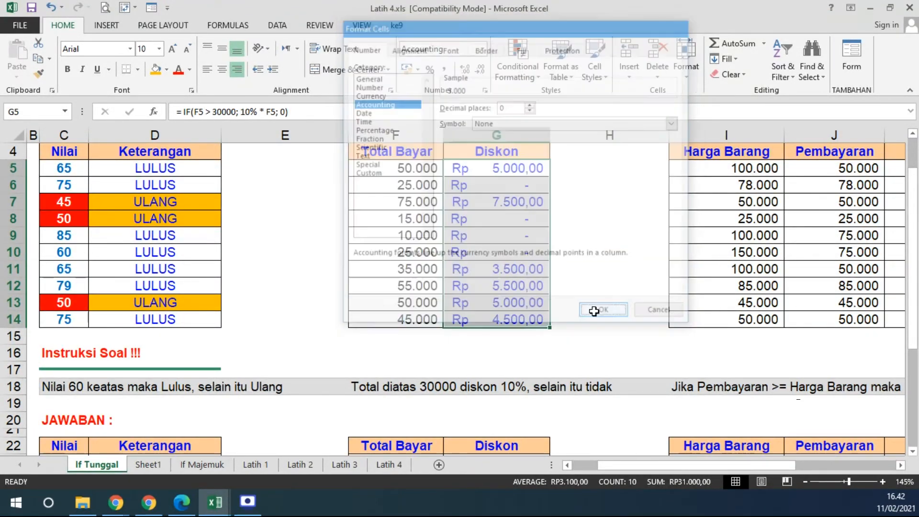
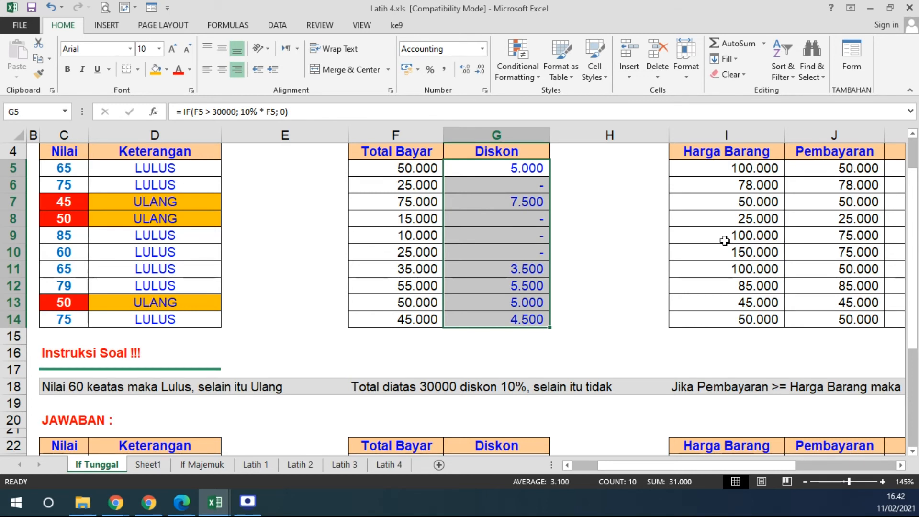
Compare the Diskon formula in G5 with the single IF syntax explained on Sheet1.
{"action": "left_click", "coordinate": [493, 167]}
{"action": "double_click", "coordinate": [493, 166]}
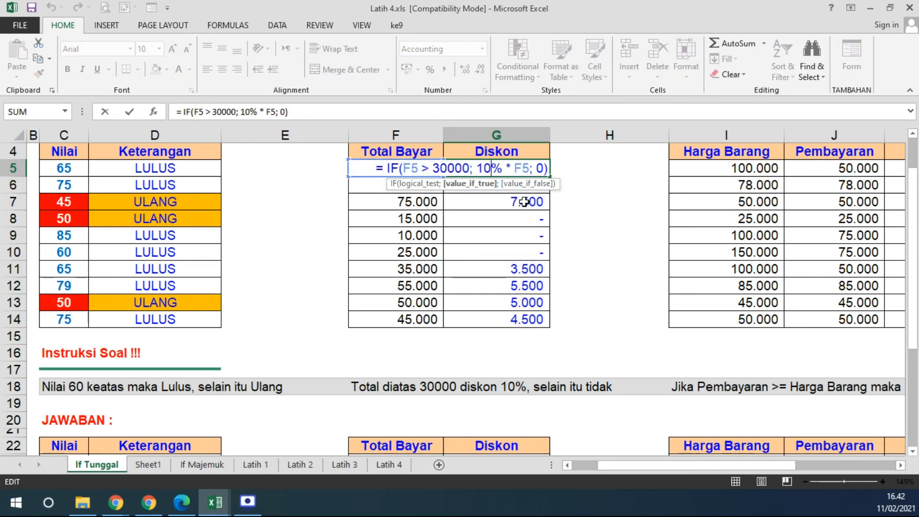
{"action": "key", "text": "Return"}
{"action": "left_click", "coordinate": [147, 464]}
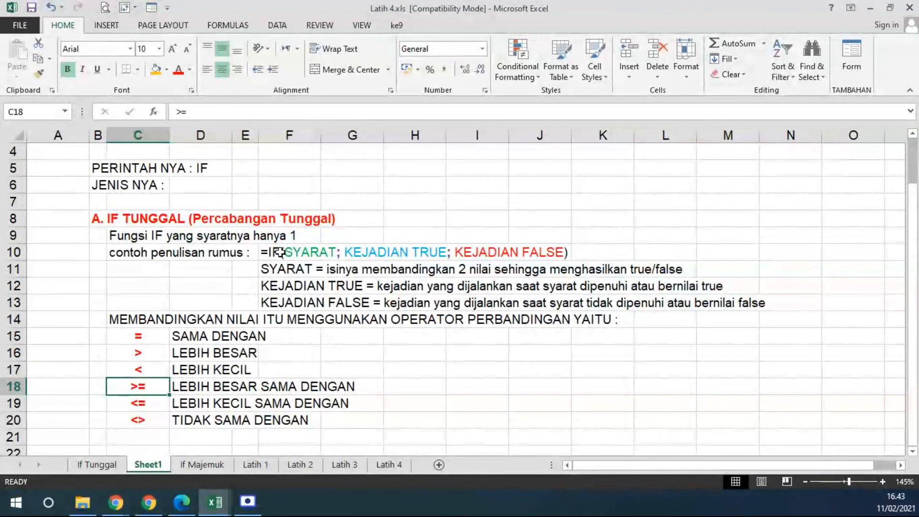
{"action": "key", "text": "ctrl+Page_Up"}
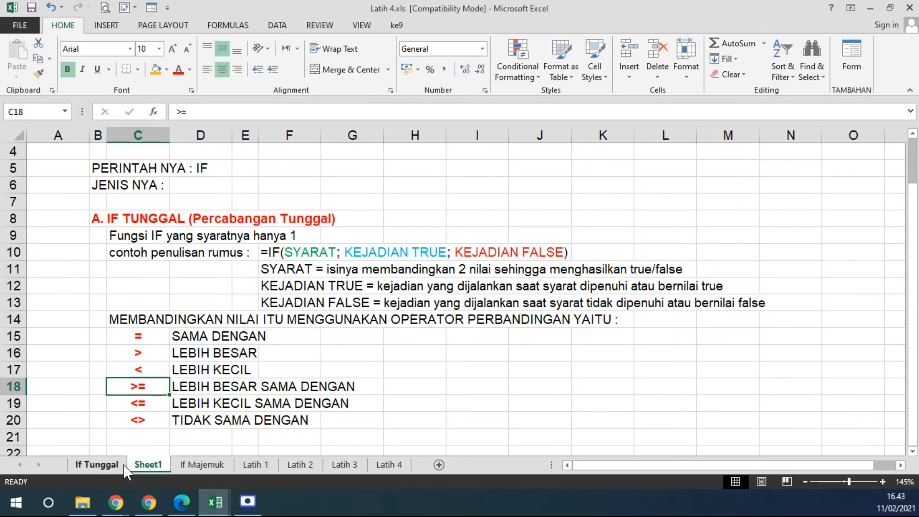
Shorten the G5 formula to = IF(F5 > 30000; 10% * F5) without a false value and fill it down to G14.
{"action": "double_click", "coordinate": [527, 167]}
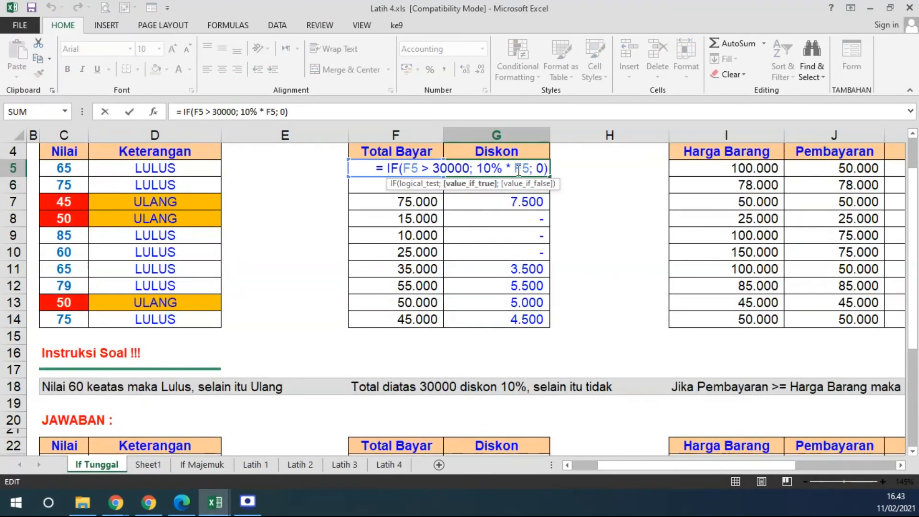
{"action": "left_click_drag", "start_coordinate": [530, 169], "coordinate": [537, 169]}
{"action": "key", "text": "Delete"}
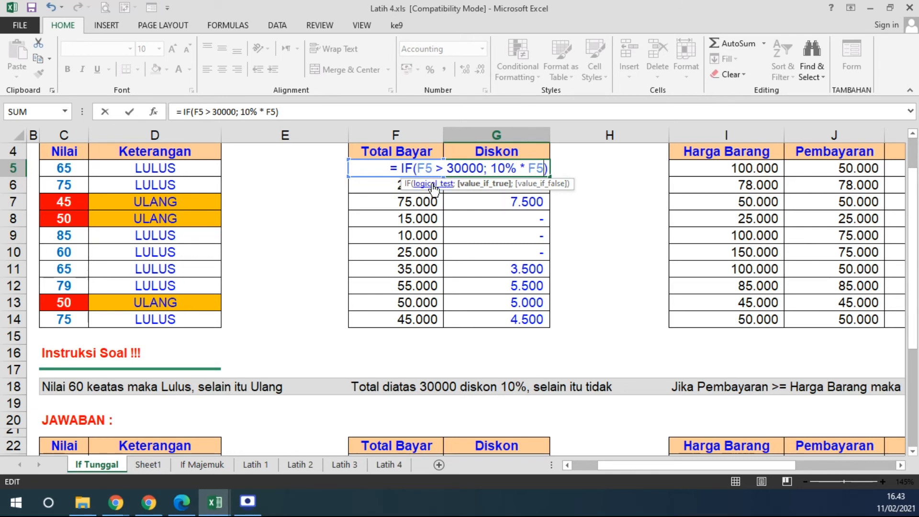
{"action": "left_click", "coordinate": [431, 184]}
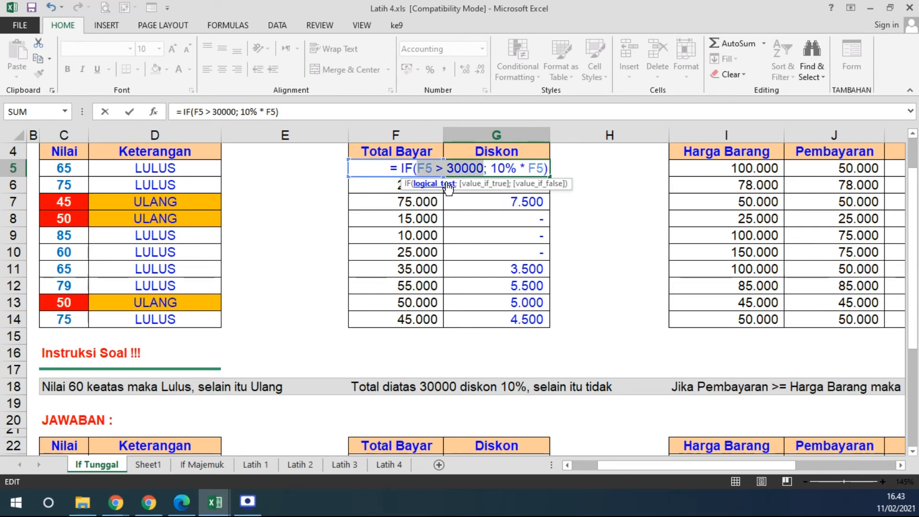
{"action": "left_click", "coordinate": [477, 185]}
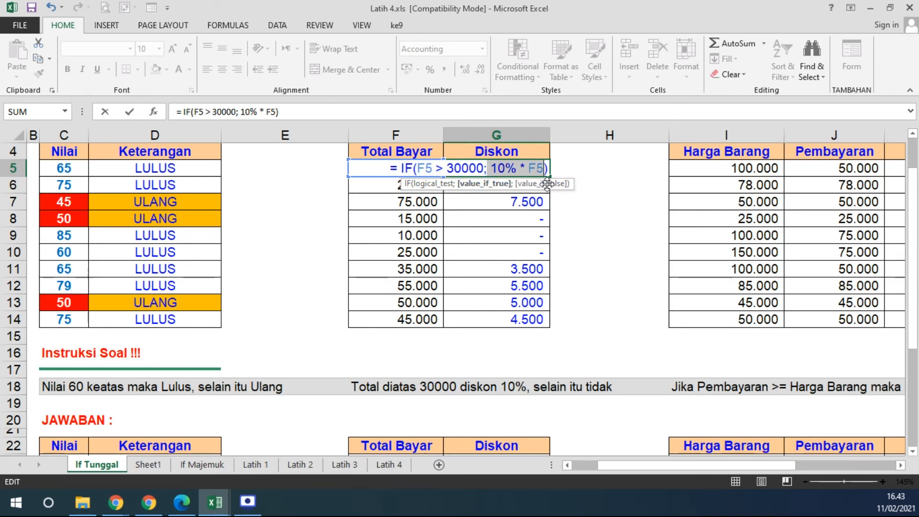
{"action": "key", "text": "Return"}
{"action": "left_click", "coordinate": [538, 168]}
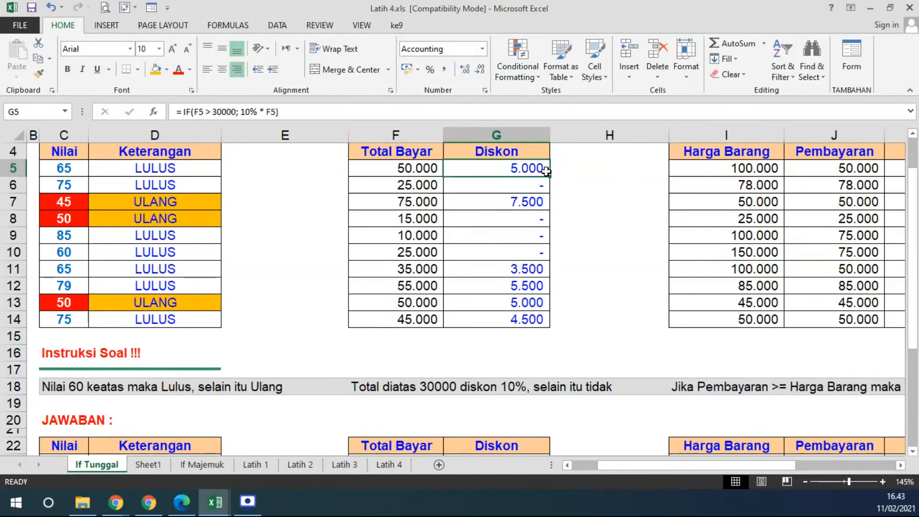
{"action": "double_click", "coordinate": [549, 176]}
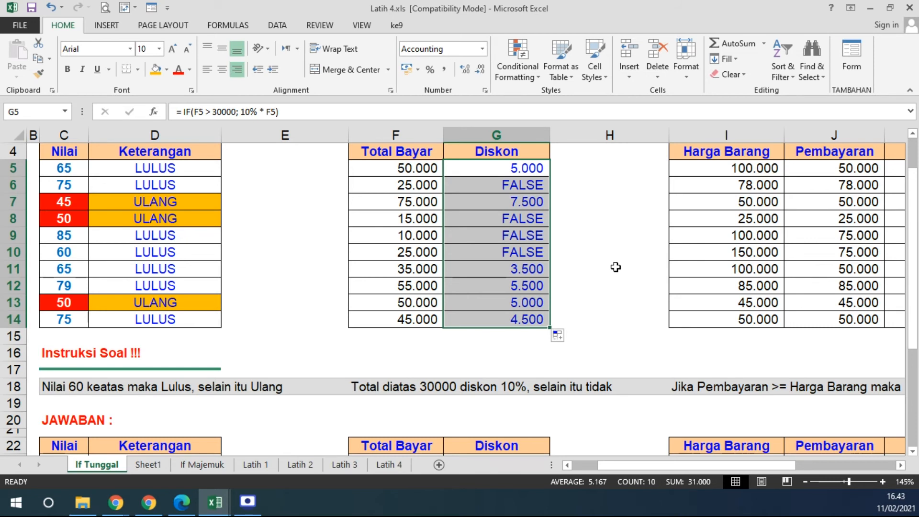
Restore the false value so G5 reads = IF(F5 > 30000; 10% * F5; 0) and fill it down to G14.
{"action": "double_click", "coordinate": [477, 168]}
{"action": "left_click", "coordinate": [540, 170]}
{"action": "type", "text": ";"}
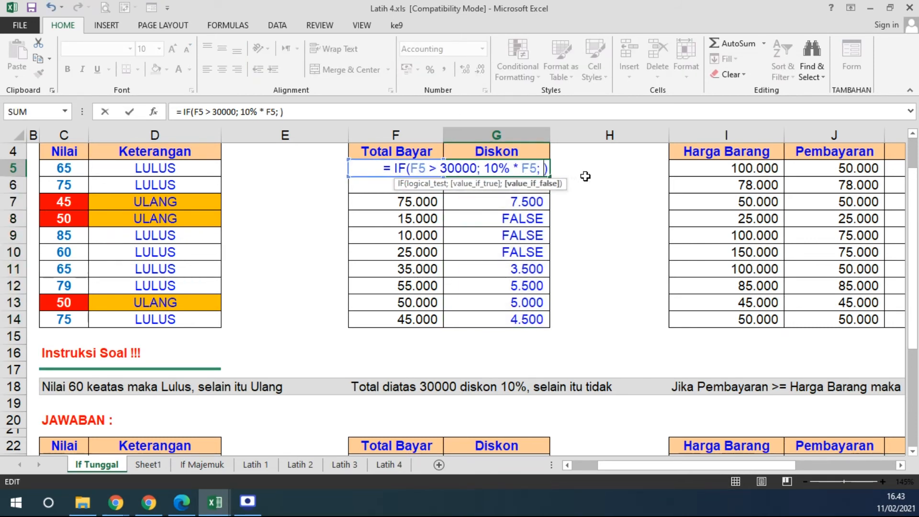
{"action": "key", "text": "BackSpace"}
{"action": "key", "text": "BackSpace"}
{"action": "key", "text": "Return"}
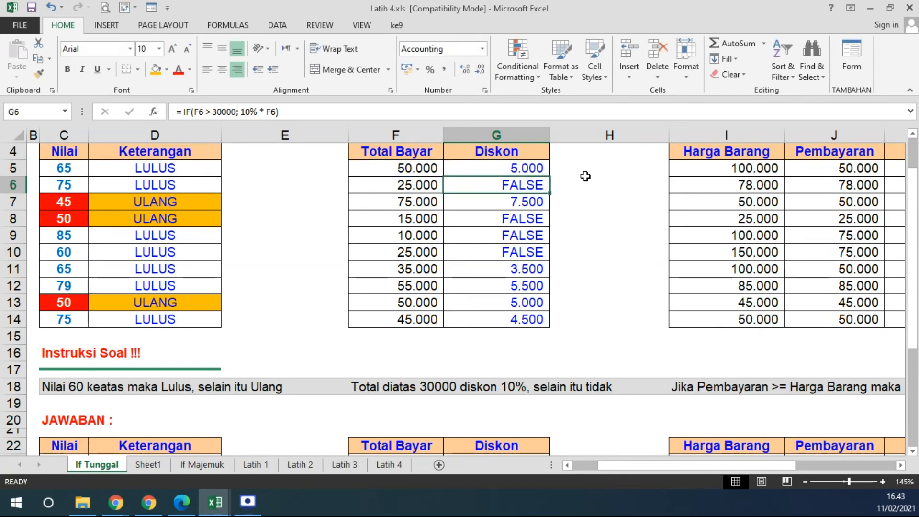
{"action": "left_click", "coordinate": [532, 169]}
{"action": "double_click", "coordinate": [551, 177]}
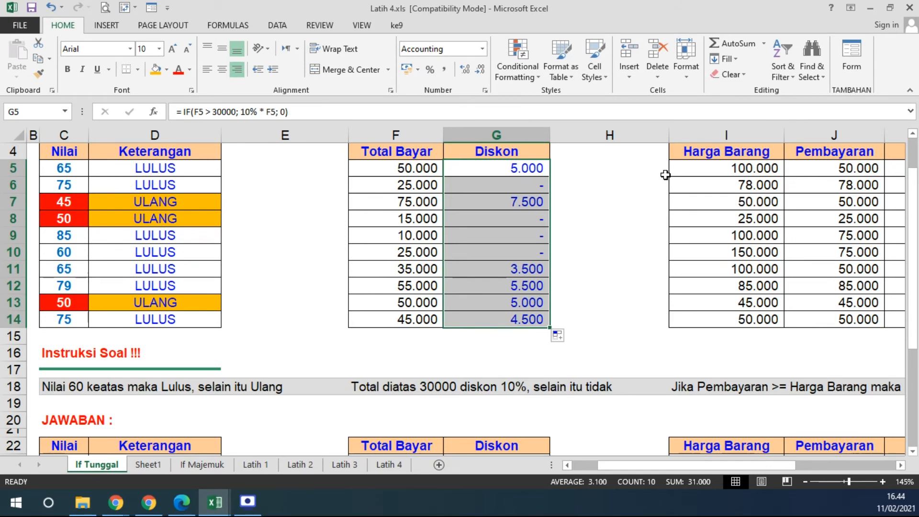
Examine the G5 Diskon formula, focusing on its comparison of F5 with 30000 and the > operator.
{"action": "left_click_drag", "start_coordinate": [633, 465], "coordinate": [725, 467]}
{"action": "left_click", "coordinate": [584, 170]}
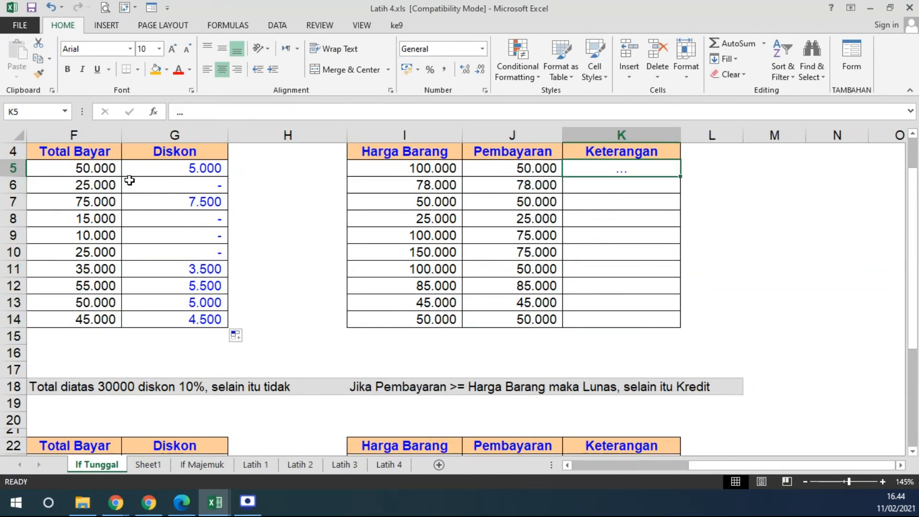
{"action": "left_click", "coordinate": [176, 170]}
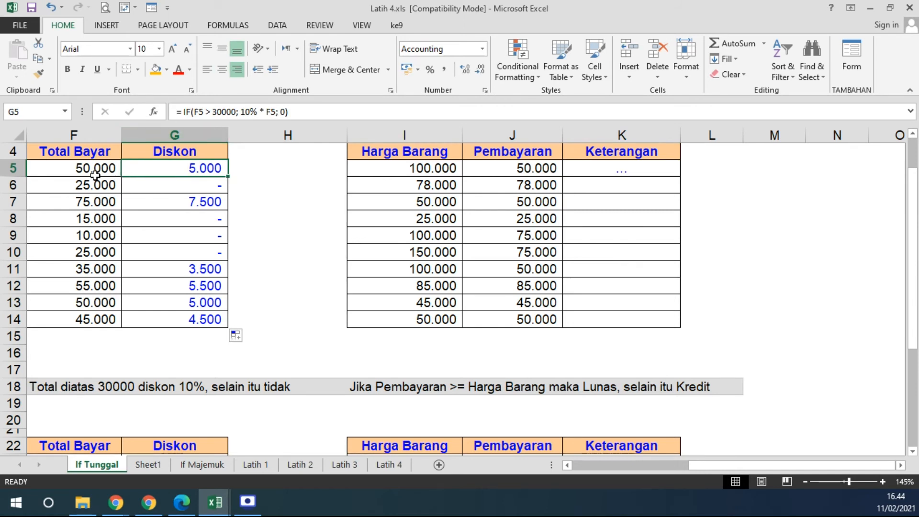
{"action": "double_click", "coordinate": [191, 168]}
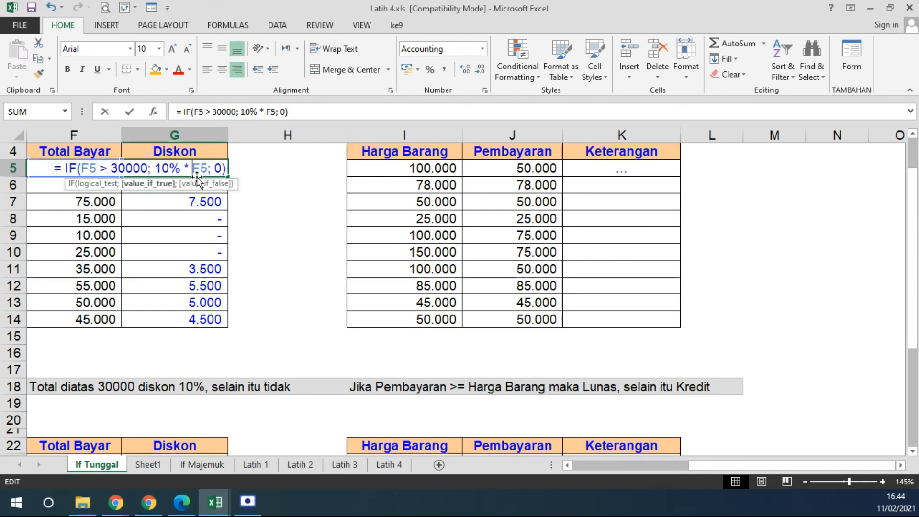
{"action": "left_click_drag", "start_coordinate": [84, 168], "coordinate": [149, 169]}
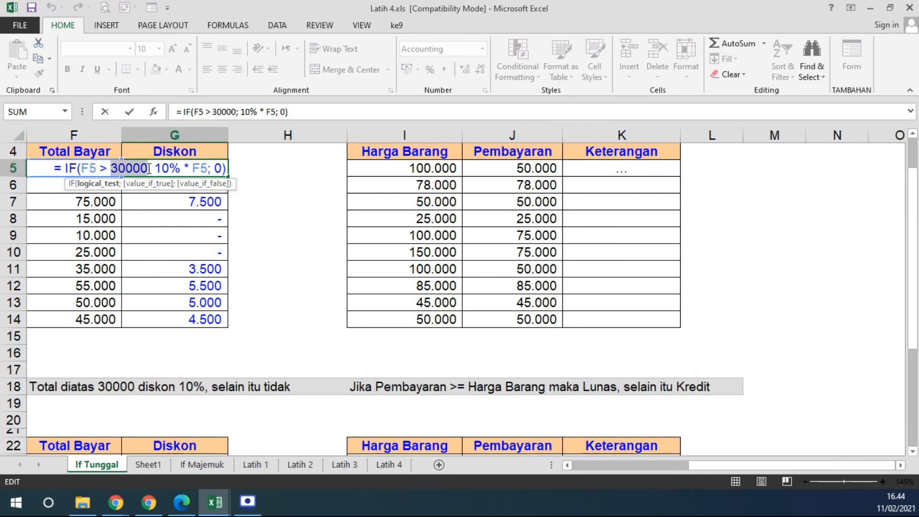
{"action": "left_click_drag", "start_coordinate": [97, 169], "coordinate": [106, 166]}
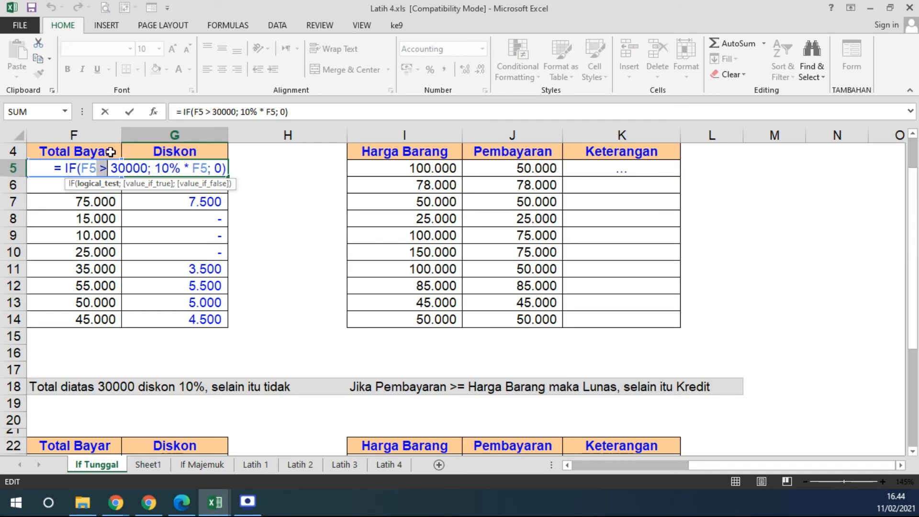
{"action": "key", "text": "Return"}
Enter a comparison in K5 that tests Pembayaran against Harga Barang as =J5>=I5.
{"action": "left_click", "coordinate": [623, 169]}
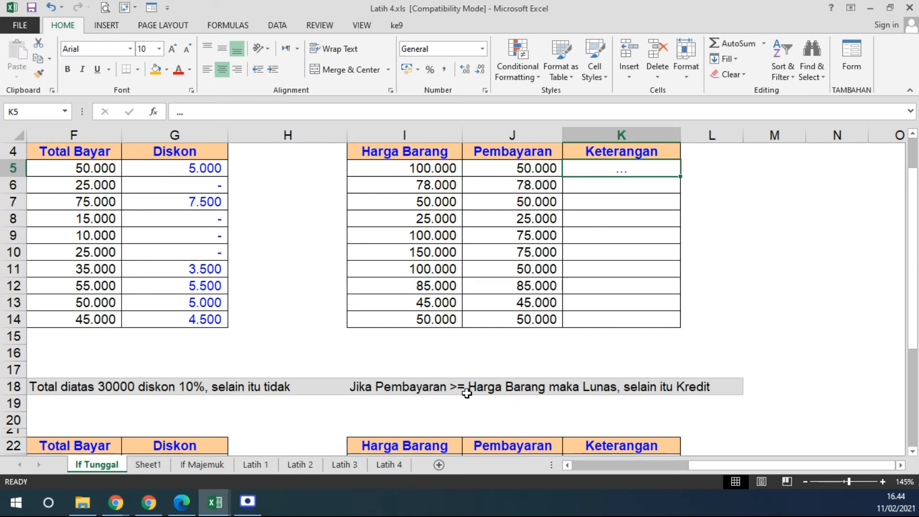
{"action": "type", "text": "="}
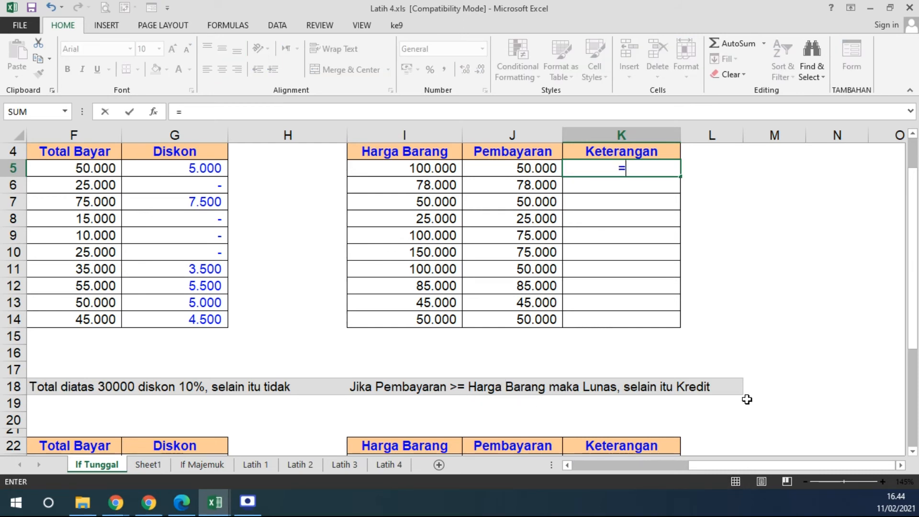
{"action": "left_click", "coordinate": [506, 171]}
{"action": "type", "text": ">="}
{"action": "left_click", "coordinate": [426, 168]}
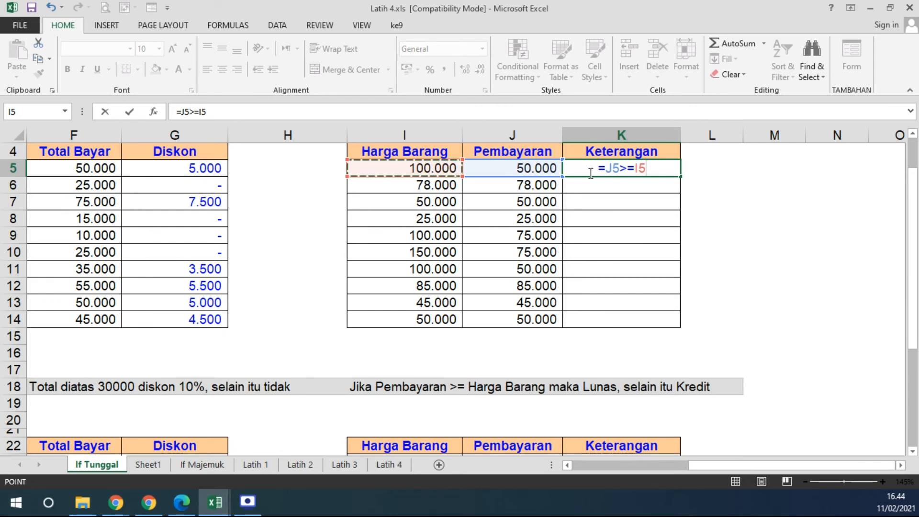
Space out the K5 comparison to read = J5 >= I5 and fill it down to K14.
{"action": "left_click", "coordinate": [607, 169]}
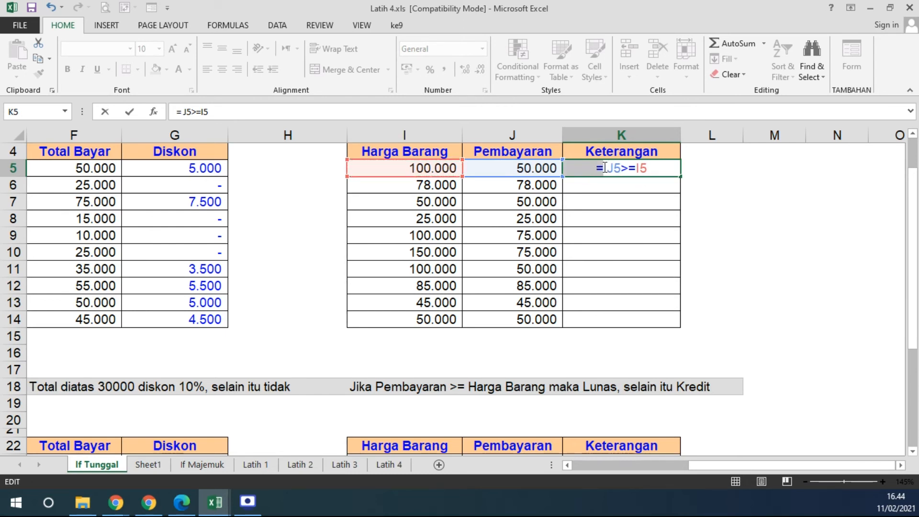
{"action": "left_click_drag", "start_coordinate": [605, 168], "coordinate": [650, 167]}
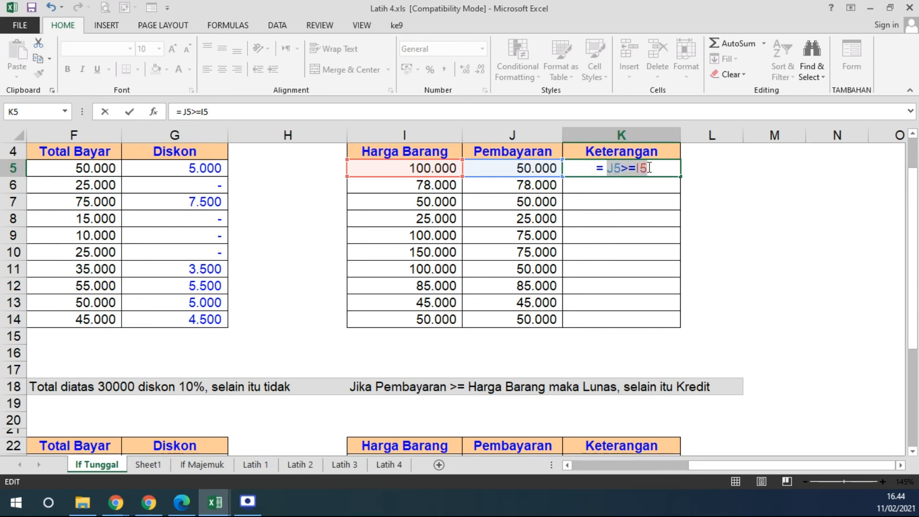
{"action": "left_click", "coordinate": [624, 168]}
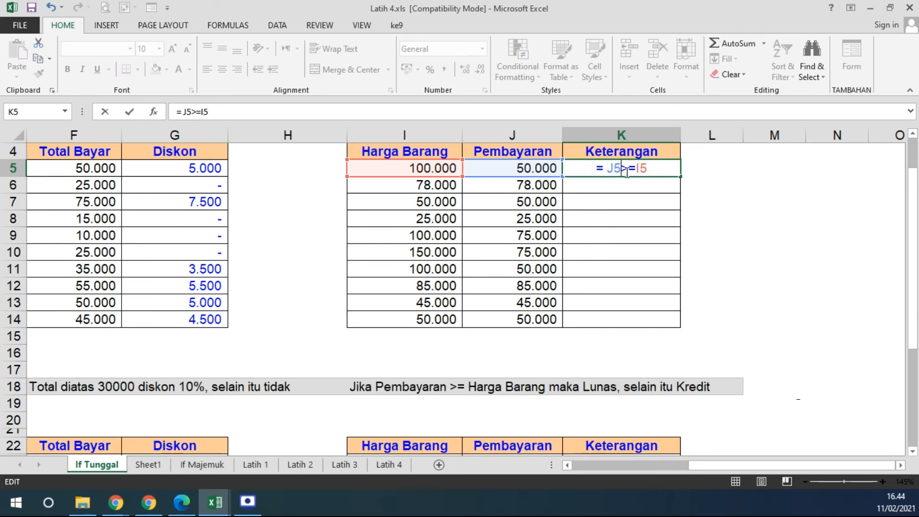
{"action": "left_click_drag", "start_coordinate": [622, 171], "coordinate": [634, 171]}
{"action": "left_click", "coordinate": [657, 171]}
{"action": "key", "text": "Return"}
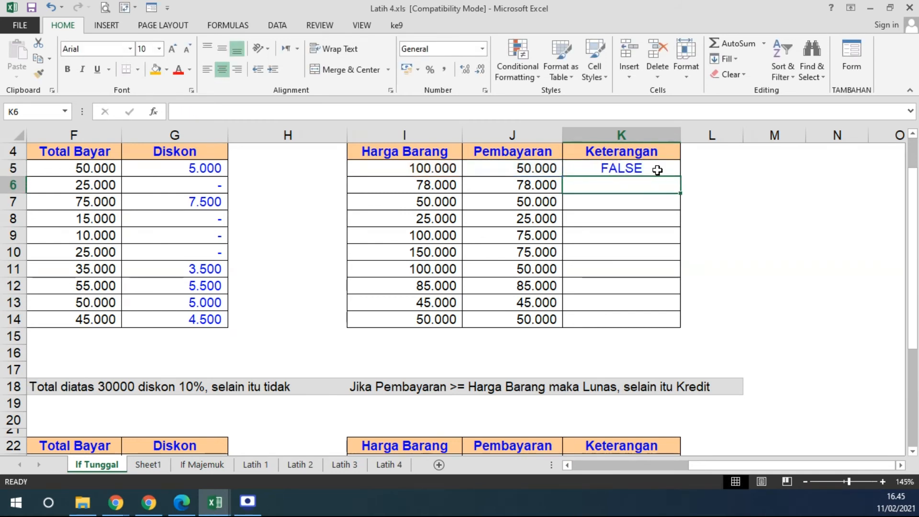
{"action": "left_click", "coordinate": [660, 172]}
{"action": "double_click", "coordinate": [681, 177]}
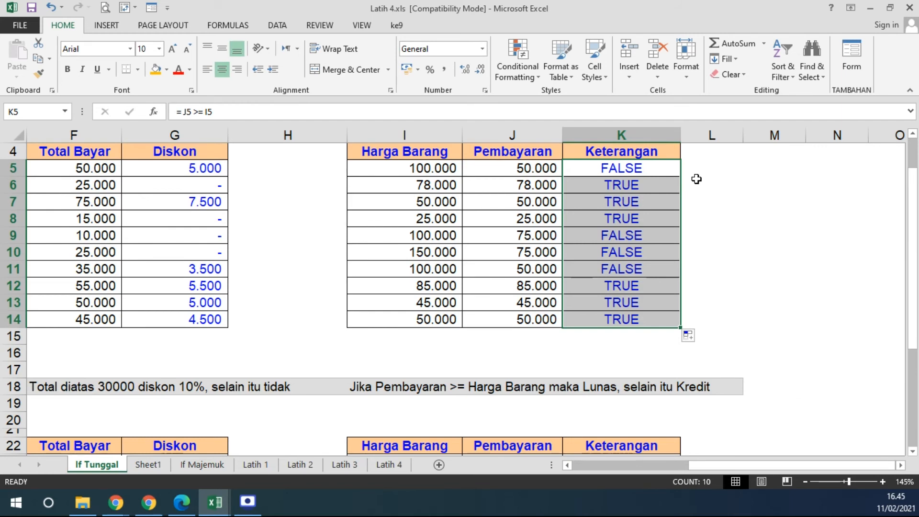
Extend the K5 comparison into the single IF formula =IF(J5 >= I5; "LUNAS"; "KREDIT").
{"action": "left_click", "coordinate": [599, 169]}
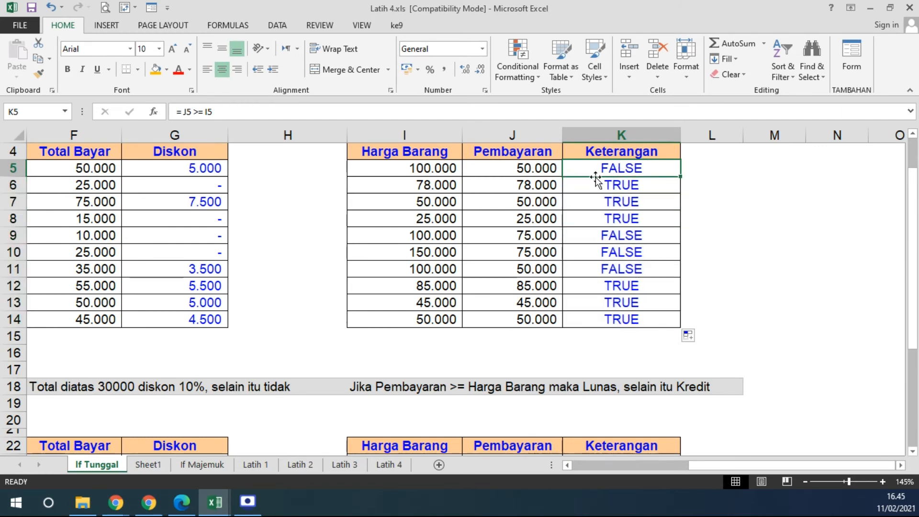
{"action": "double_click", "coordinate": [597, 172]}
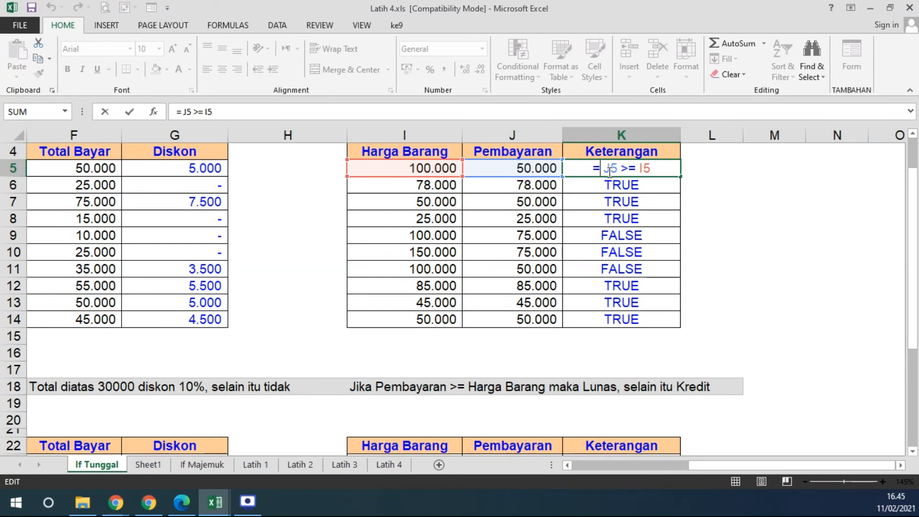
{"action": "key", "text": "BackSpace"}
{"action": "type", "text": "IF("}
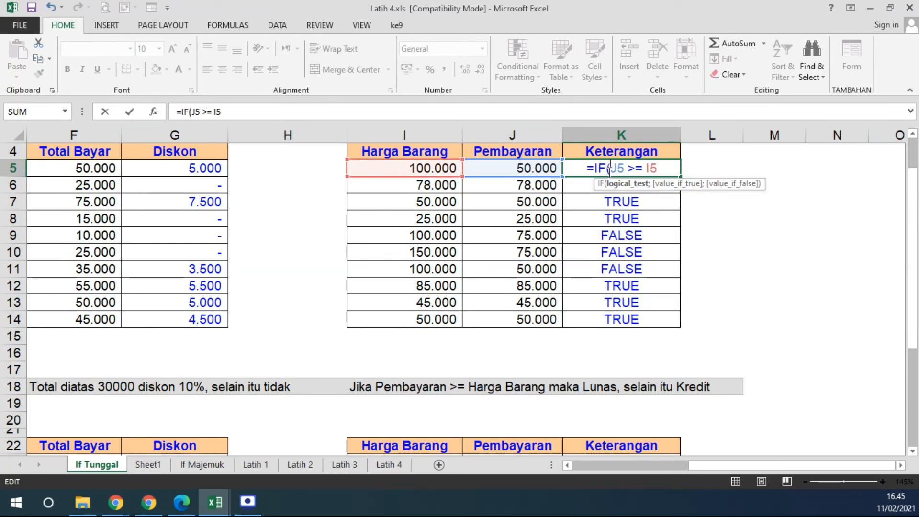
{"action": "left_click", "coordinate": [662, 169]}
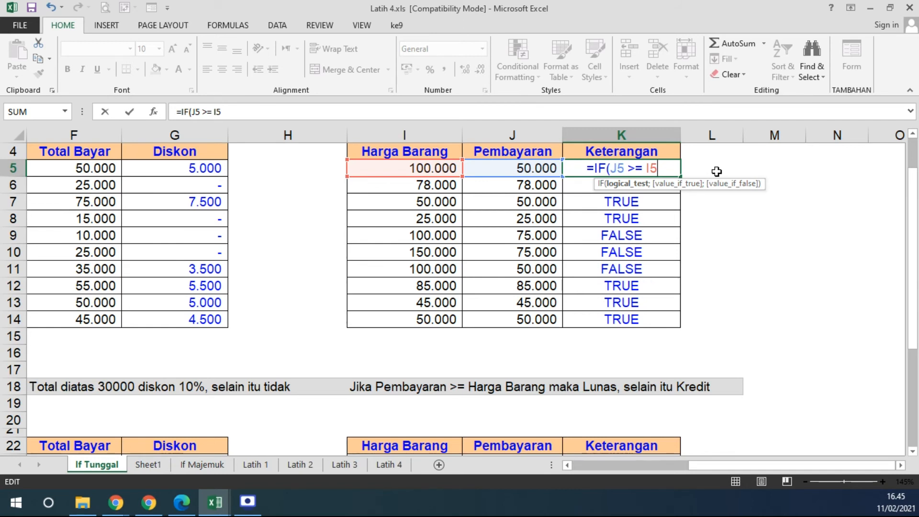
{"action": "type", "text": "; \"LUNAS\""}
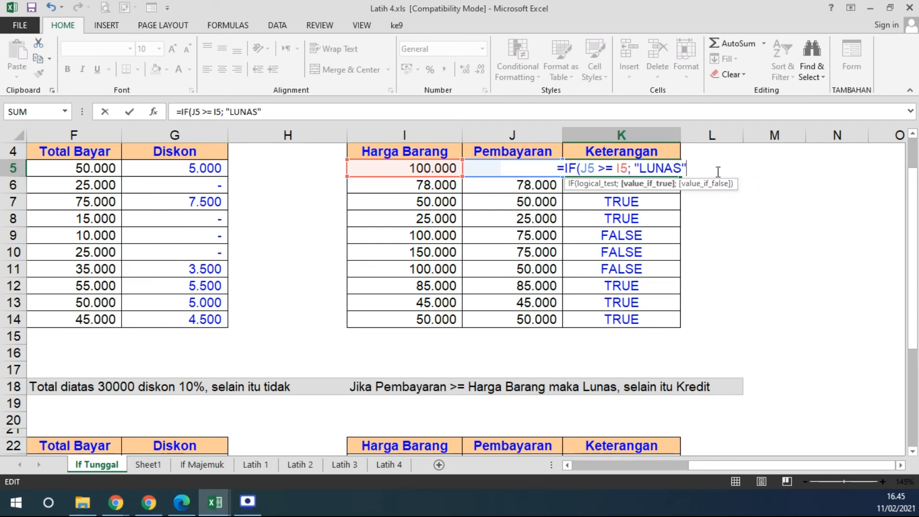
{"action": "type", "text": "; \"KREDIT\")"}
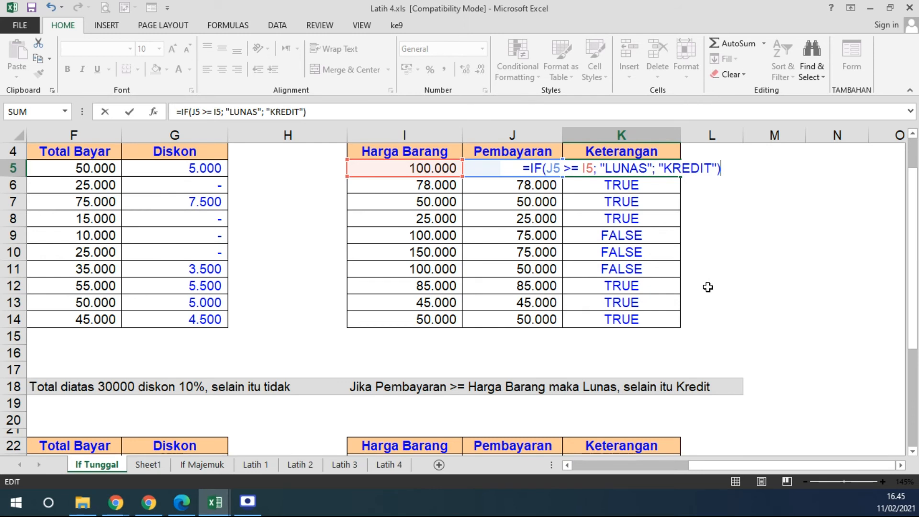
Review the logical test, true value and false value in K5, and fill the IF formula down to K14.
{"action": "left_click", "coordinate": [578, 169]}
{"action": "left_click", "coordinate": [564, 187]}
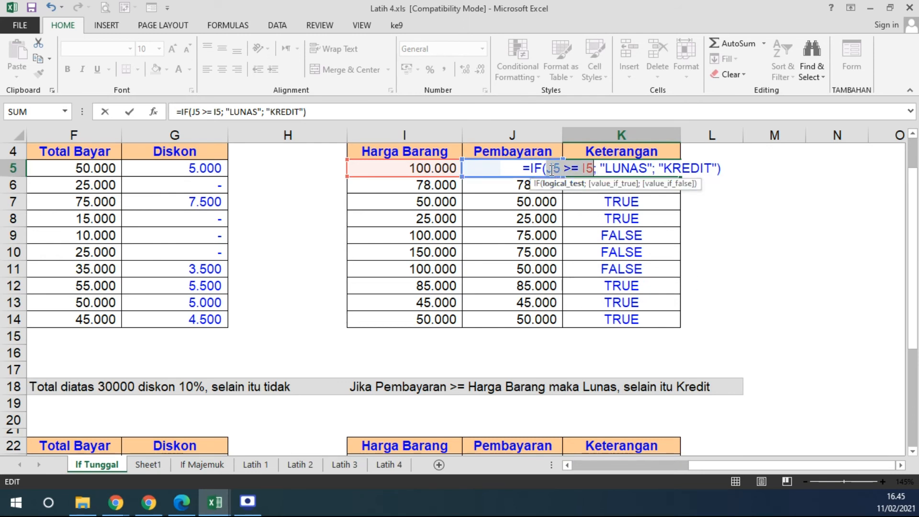
{"action": "left_click", "coordinate": [605, 184]}
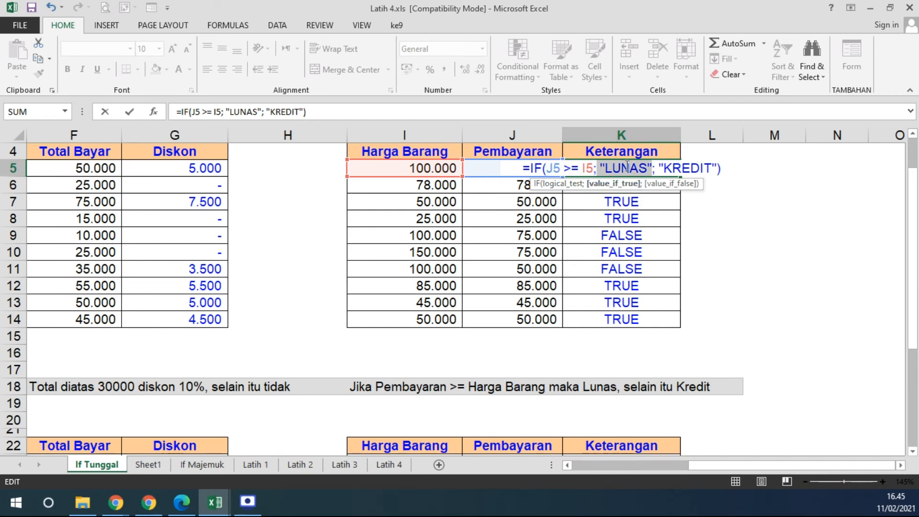
{"action": "left_click", "coordinate": [671, 186]}
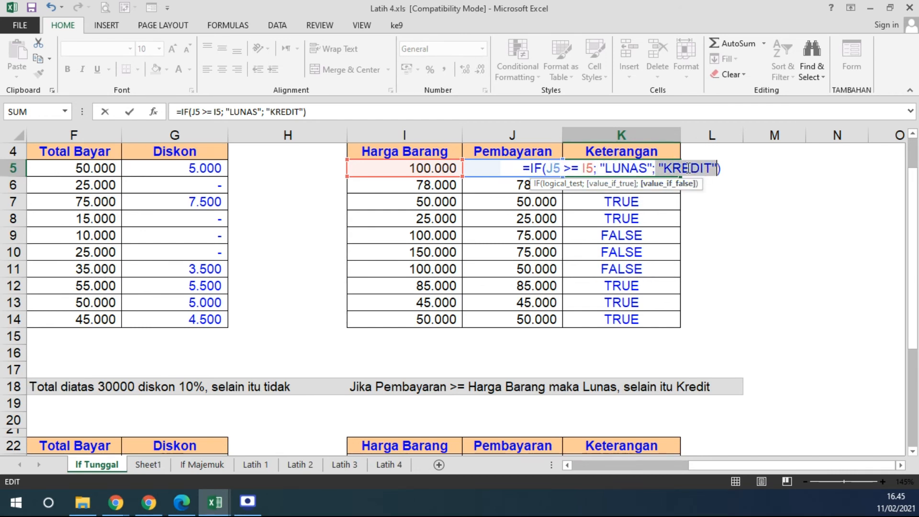
{"action": "key", "text": "Return"}
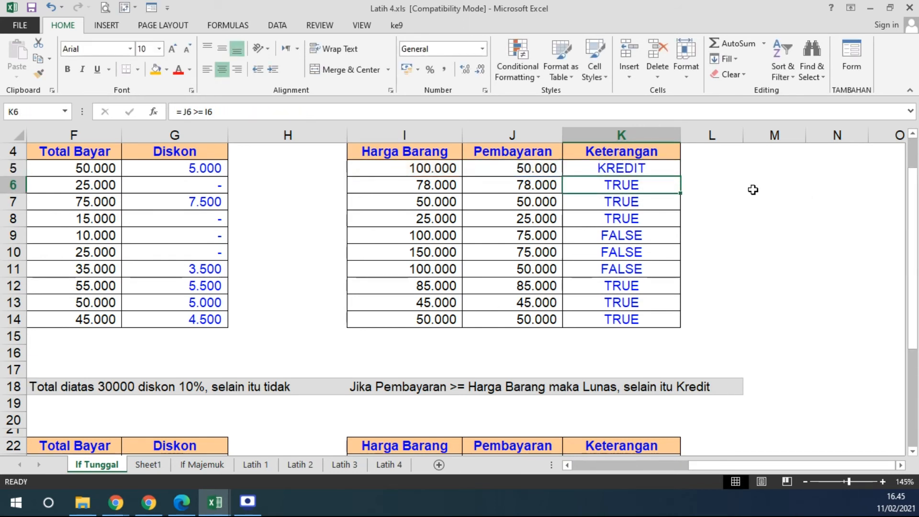
{"action": "left_click", "coordinate": [666, 167]}
{"action": "double_click", "coordinate": [680, 178]}
Compare K5's condition, which tests cell J5 against cell I5, with G5's condition, which tests F5 against the fixed number 30000.
{"action": "left_click", "coordinate": [635, 170]}
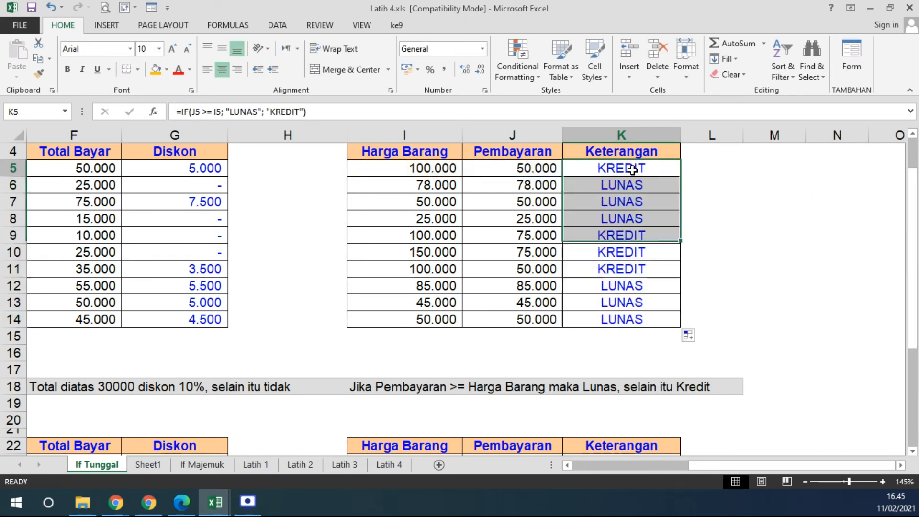
{"action": "left_click", "coordinate": [517, 171]}
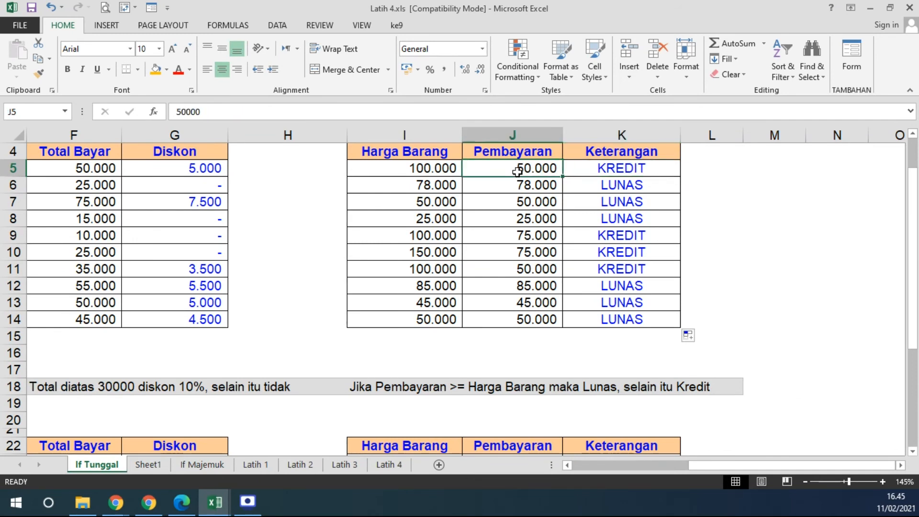
{"action": "left_click", "coordinate": [410, 174]}
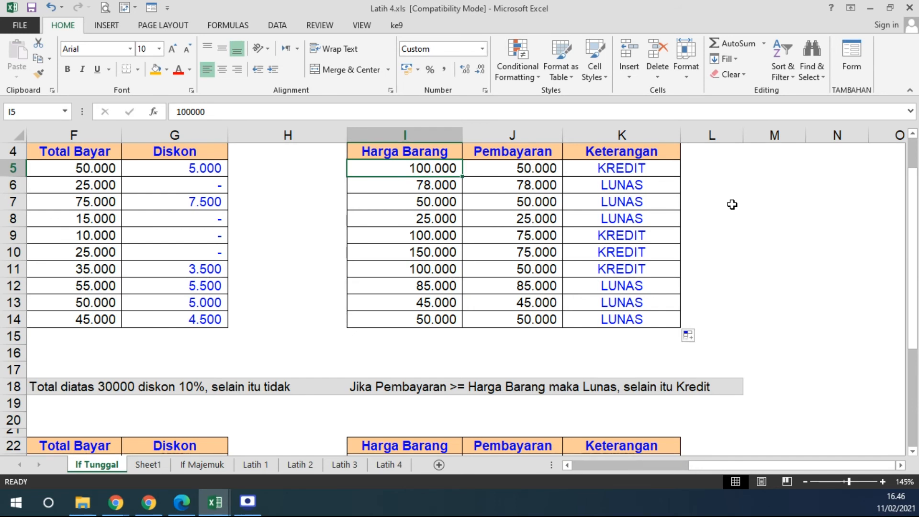
{"action": "left_click", "coordinate": [640, 173]}
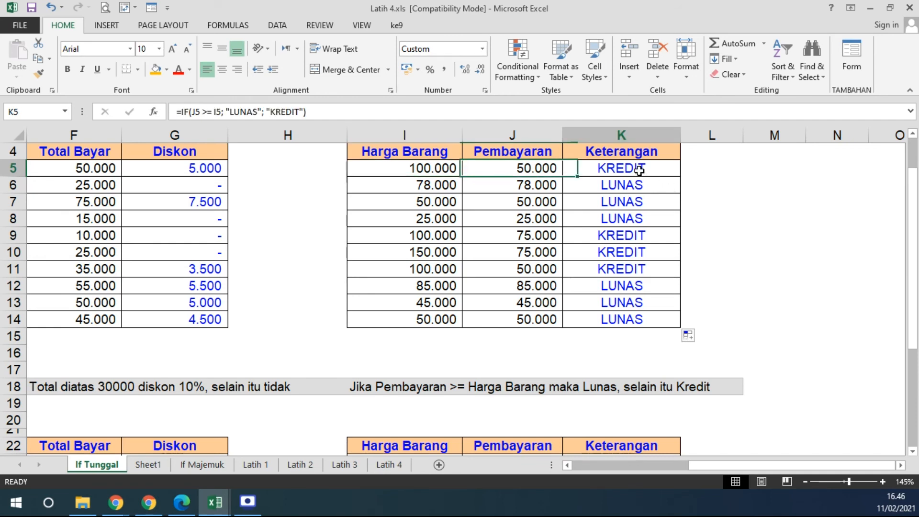
{"action": "double_click", "coordinate": [640, 172]}
{"action": "double_click", "coordinate": [559, 169]}
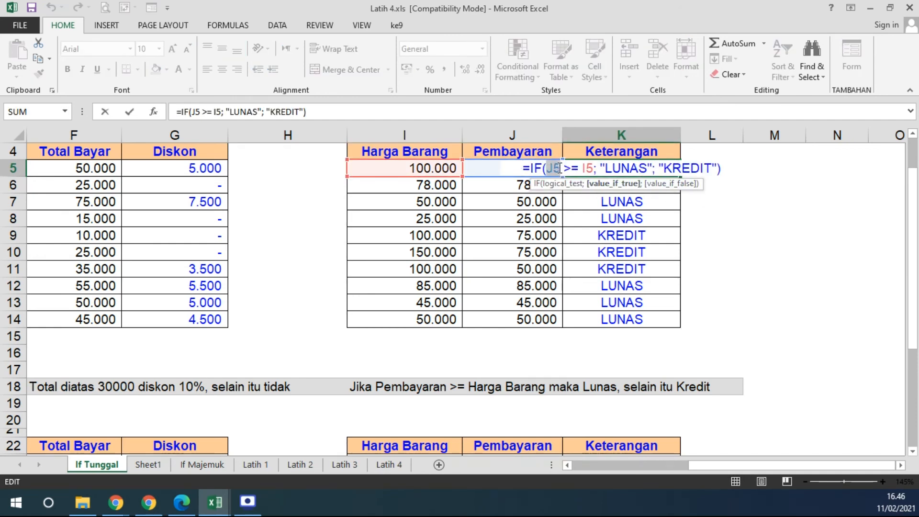
{"action": "double_click", "coordinate": [590, 168]}
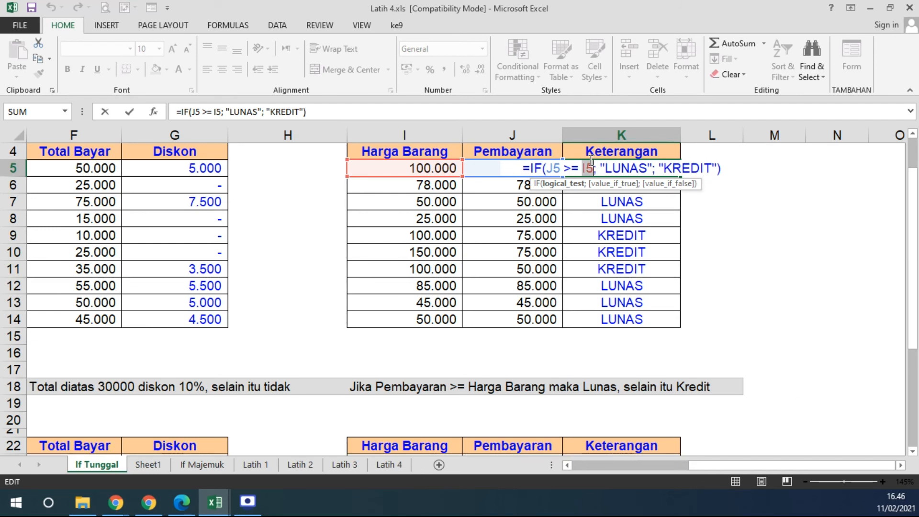
{"action": "key", "text": "Return"}
{"action": "double_click", "coordinate": [187, 167]}
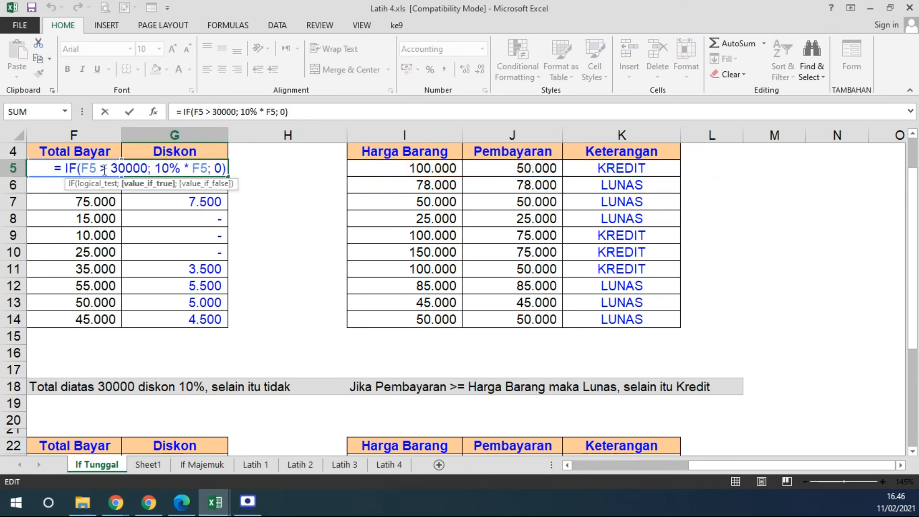
{"action": "left_click_drag", "start_coordinate": [80, 168], "coordinate": [150, 170]}
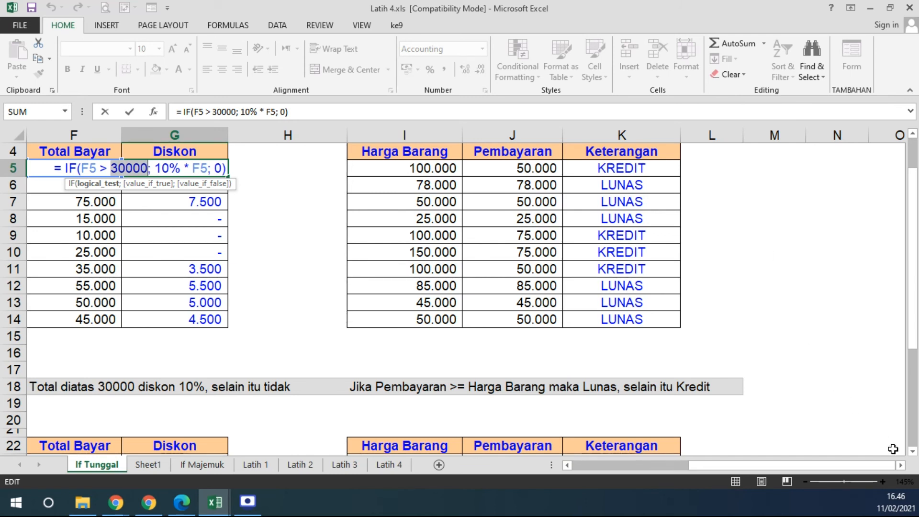
{"action": "key", "text": "Escape"}
Enter AKU in cell N5 and aku in cell O5, in the empty area beside the Keterangan table.
{"action": "scroll", "coordinate": [521, 246], "scroll_direction": "right", "scroll_amount": 3}
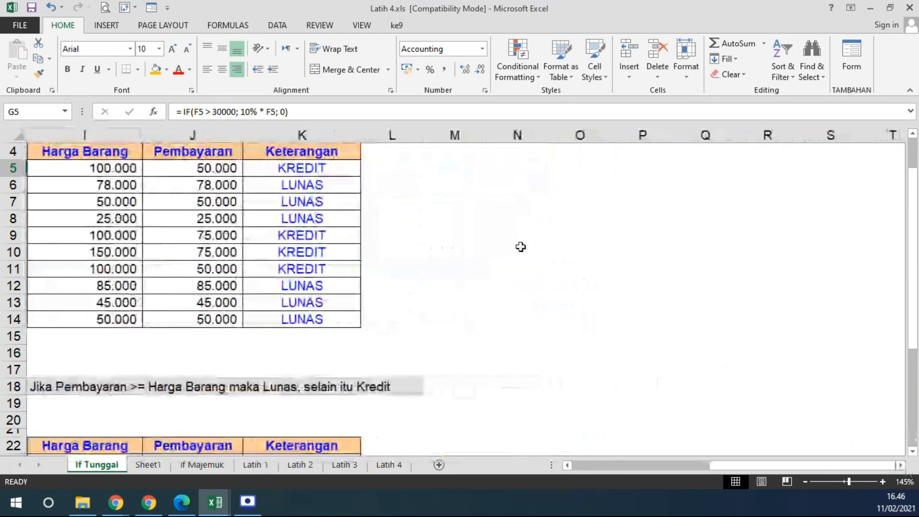
{"action": "left_click", "coordinate": [509, 168]}
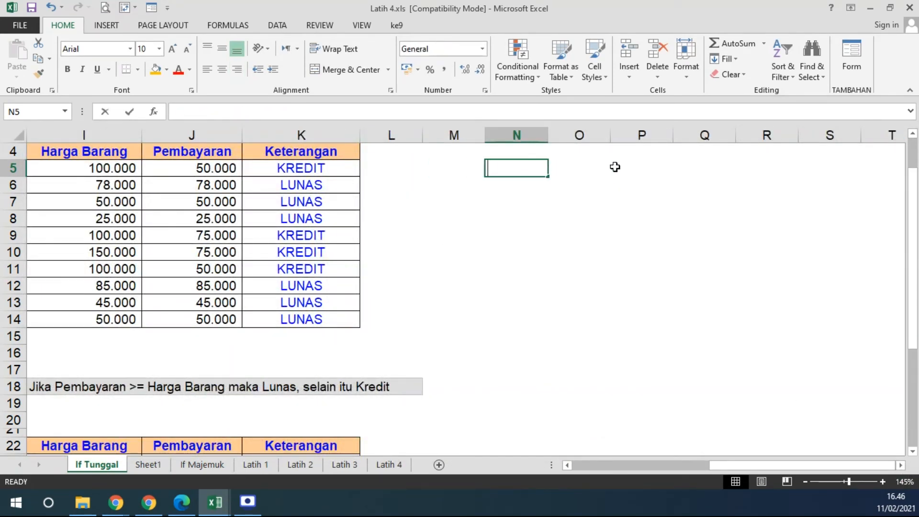
{"action": "type", "text": "AKU"}
{"action": "key", "text": "Tab"}
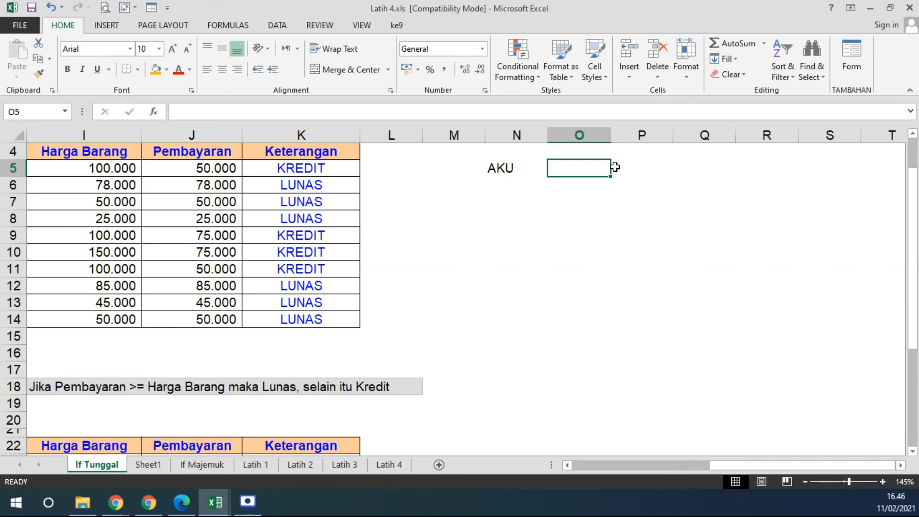
{"action": "type", "text": "aku"}
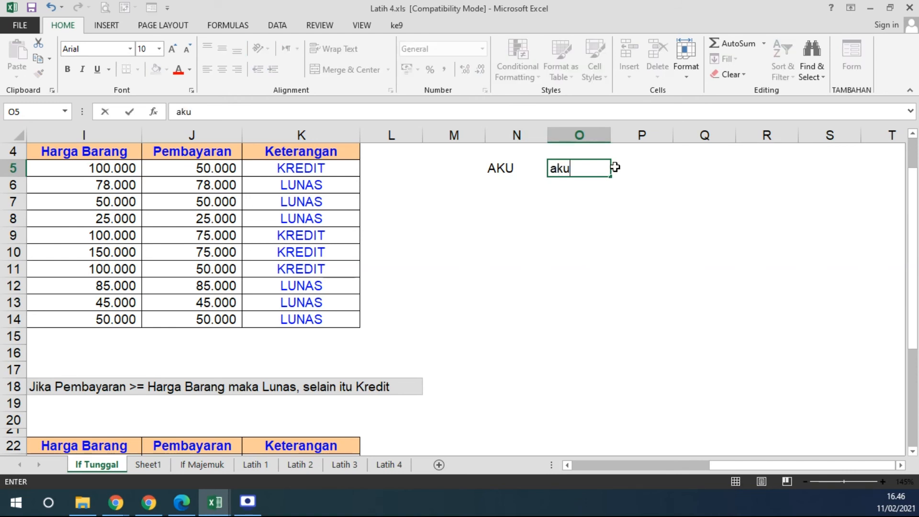
{"action": "left_click", "coordinate": [615, 167]}
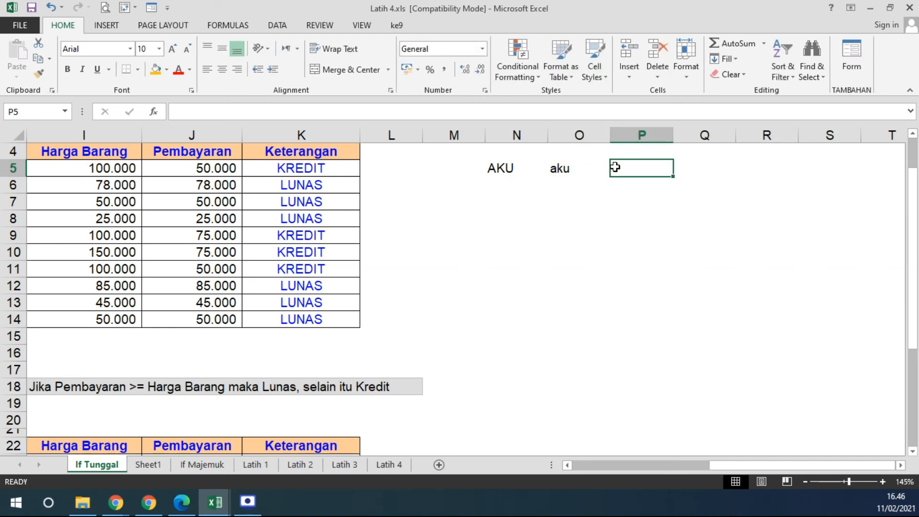
Build a formula in P5 that tests whether the text in N5 equals the text in O5.
{"action": "type", "text": "="}
{"action": "key", "text": "Left"}
{"action": "key", "text": "Left"}
{"action": "key", "text": "Left"}
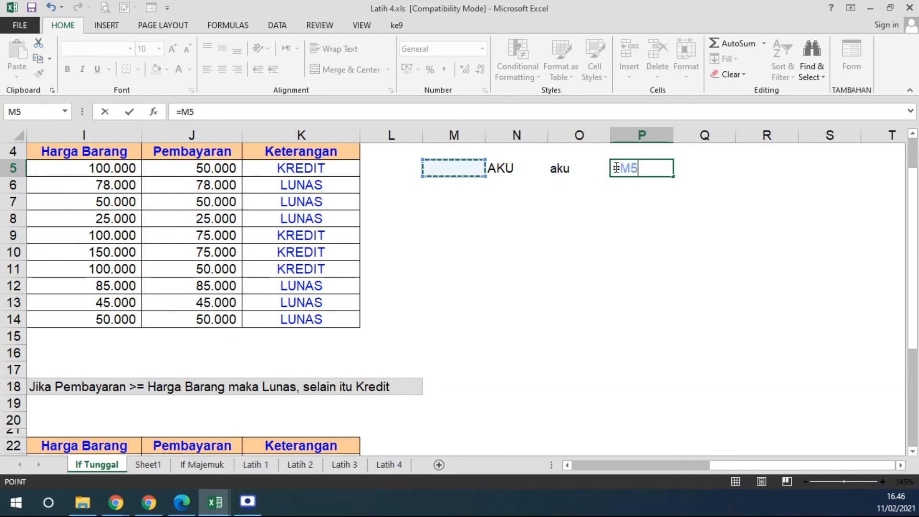
{"action": "key", "text": "Right"}
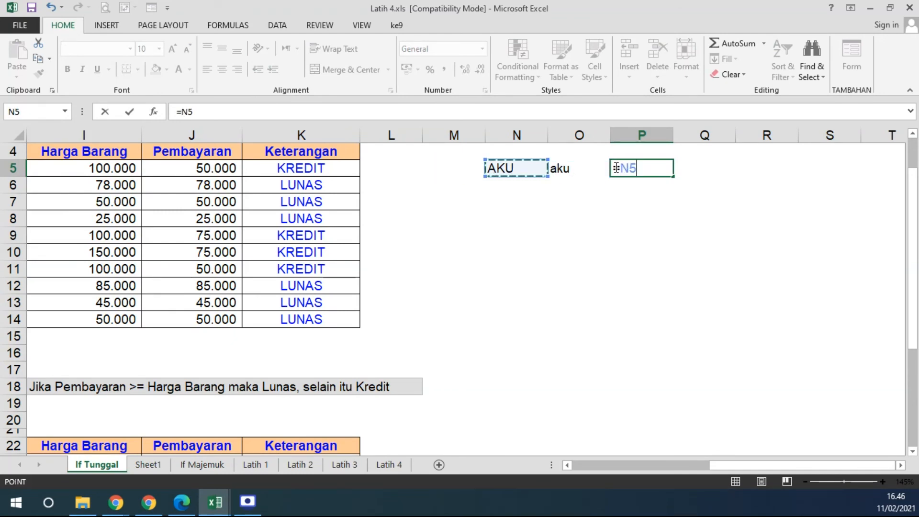
{"action": "type", "text": "="}
{"action": "key", "text": "Right"}
{"action": "key", "text": "Left"}
{"action": "key", "text": "Left"}
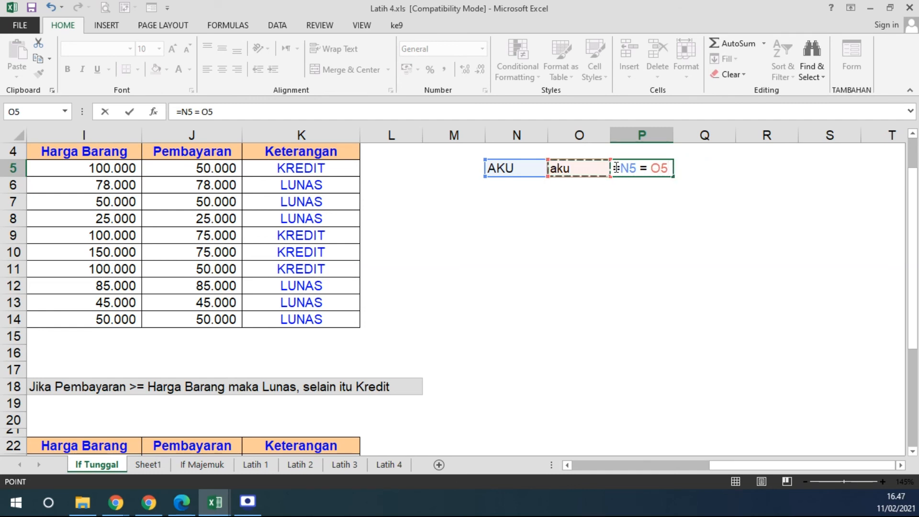
Space out the P5 comparison to read = N5 = O5, review its logical test and confirm the formula.
{"action": "left_click", "coordinate": [620, 168]}
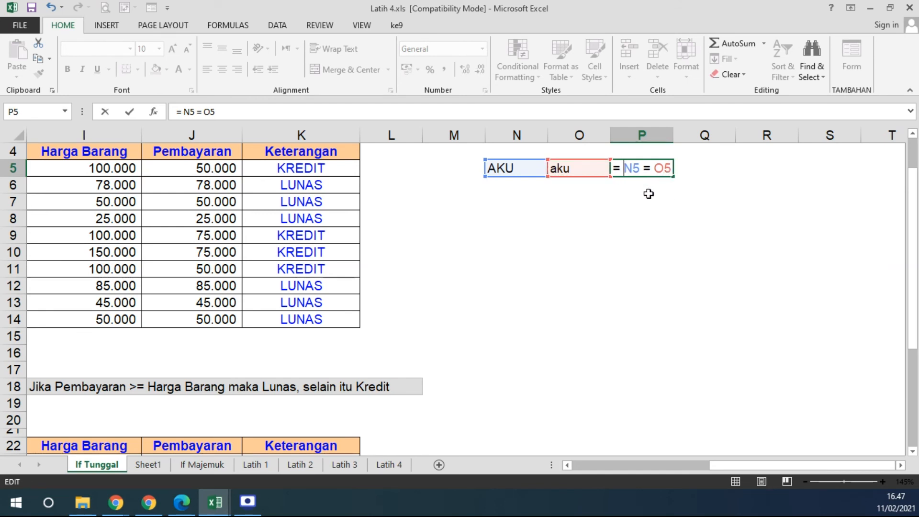
{"action": "left_click_drag", "start_coordinate": [619, 171], "coordinate": [604, 167]}
{"action": "left_click_drag", "start_coordinate": [624, 169], "coordinate": [672, 169]}
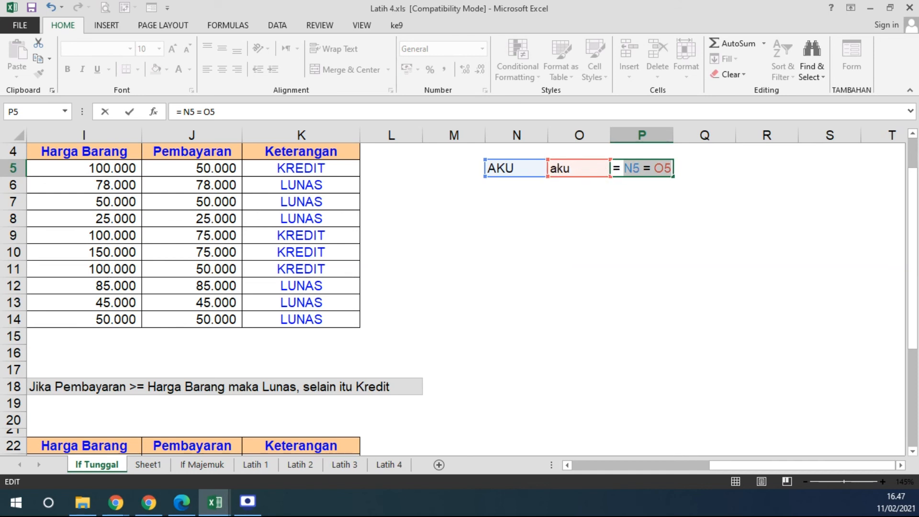
{"action": "key", "text": "Return"}
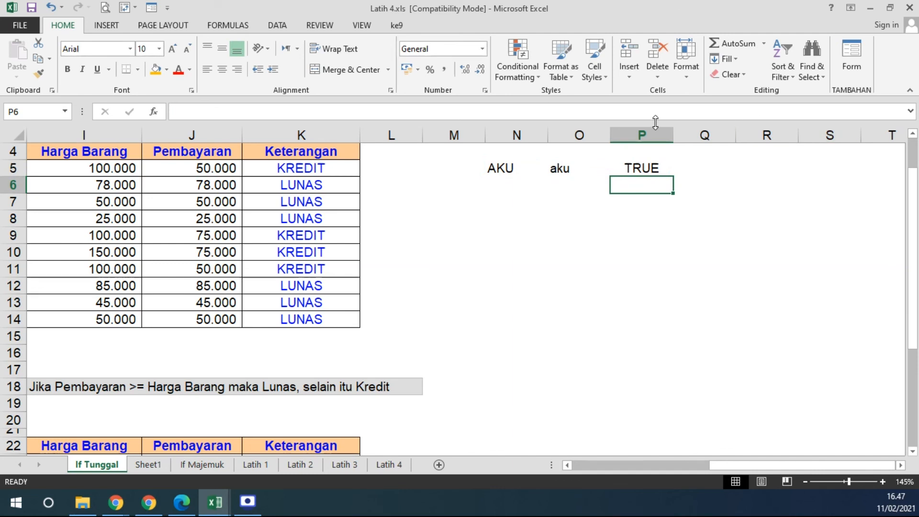
{"action": "left_click", "coordinate": [642, 168]}
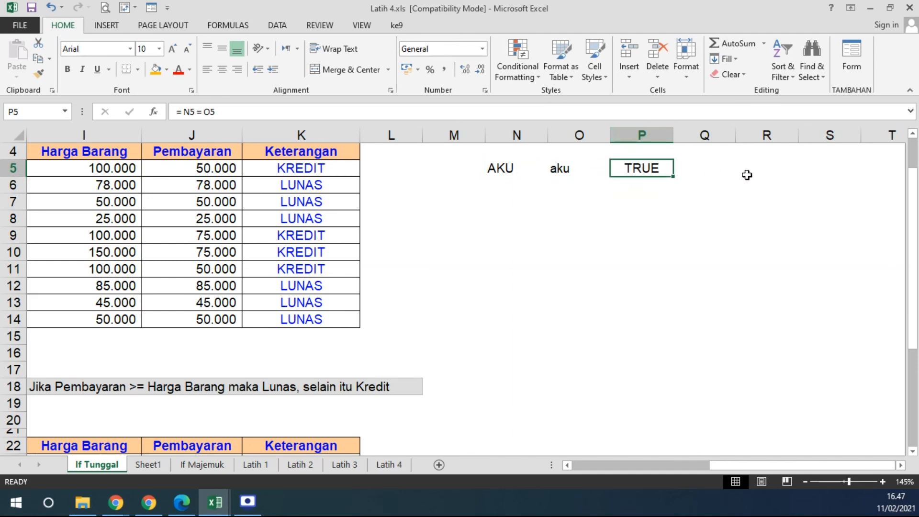
Change the text in N5 to AkU, with a lowercase k, to test the comparison with mixed case.
{"action": "double_click", "coordinate": [507, 170]}
{"action": "key", "text": "BackSpace"}
{"action": "type", "text": "k"}
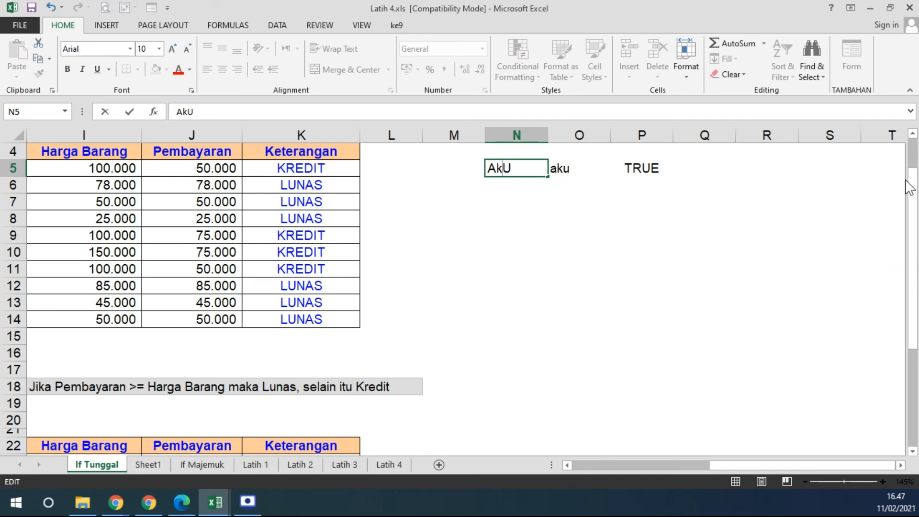
{"action": "key", "text": "Return"}
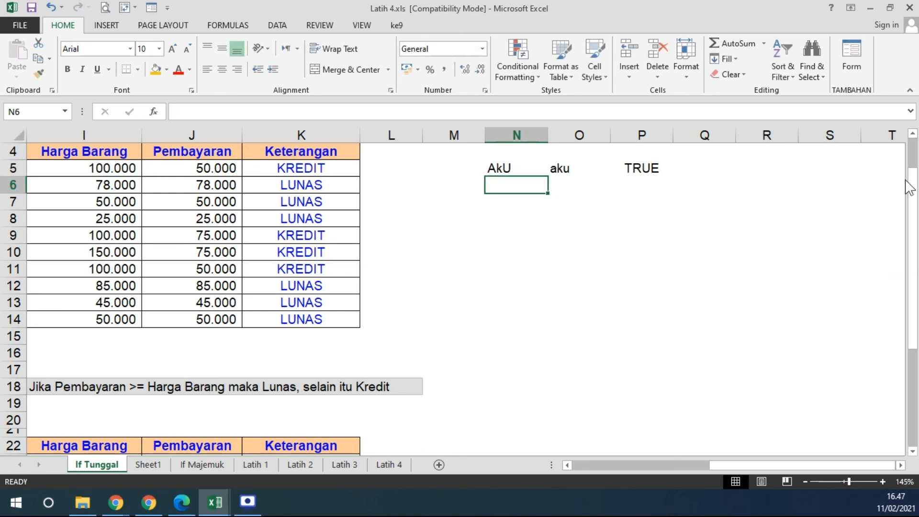
Add a trailing space after AkU in N5, and check O5 and the comparison in P5.
{"action": "left_click", "coordinate": [512, 168]}
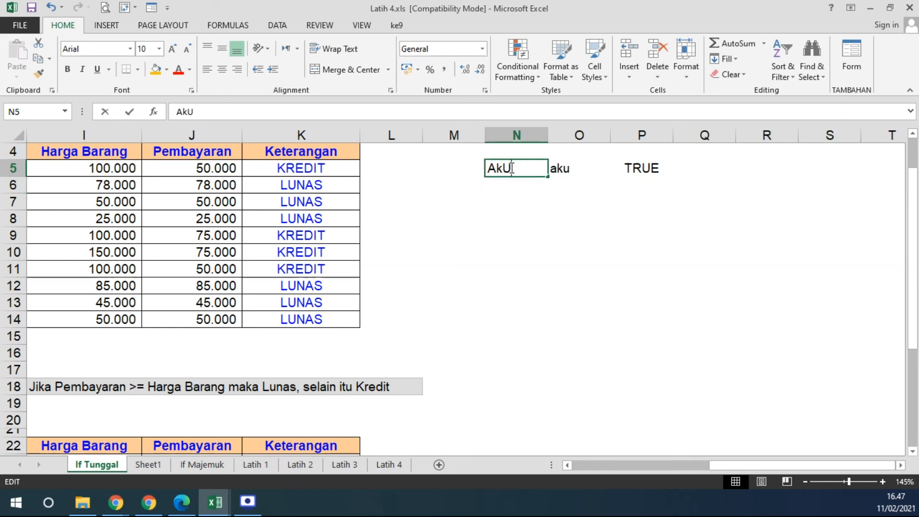
{"action": "double_click", "coordinate": [512, 169]}
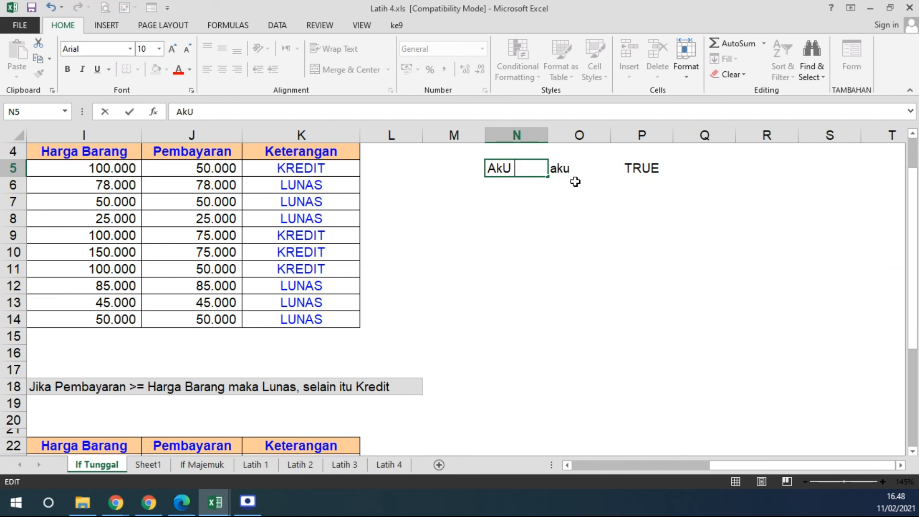
{"action": "left_click", "coordinate": [554, 170]}
{"action": "double_click", "coordinate": [570, 171]}
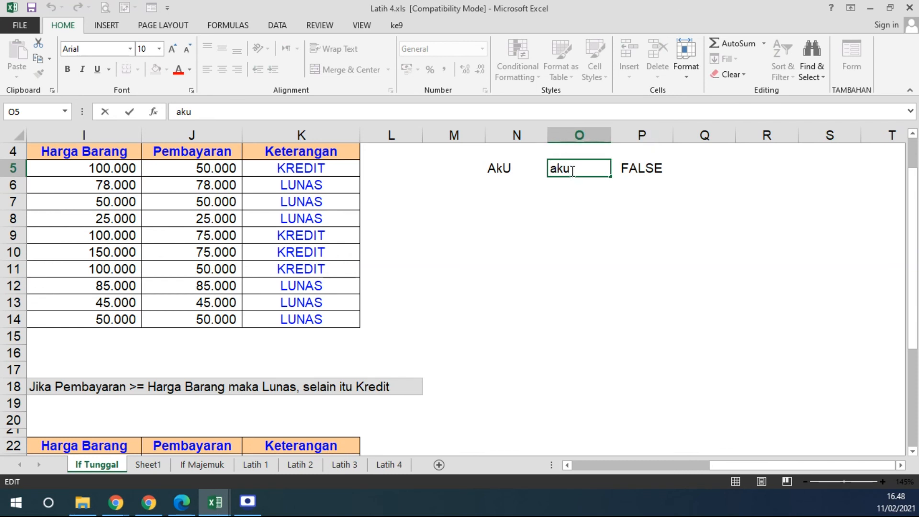
{"action": "left_click", "coordinate": [644, 170]}
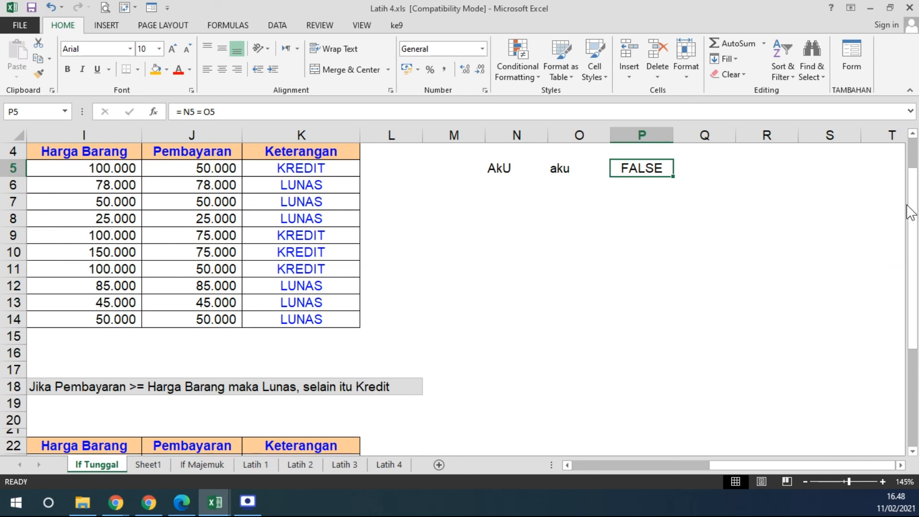
Examine the ends of the texts in N5 and O5 for a trailing space, and check P5's comparison.
{"action": "double_click", "coordinate": [521, 168]}
{"action": "left_click", "coordinate": [606, 249]}
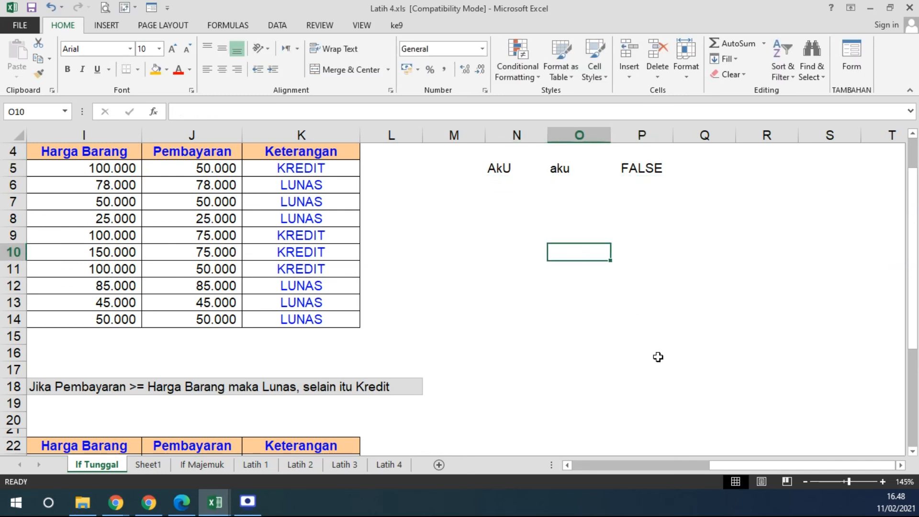
{"action": "double_click", "coordinate": [520, 168]}
{"action": "left_click_drag", "start_coordinate": [518, 168], "coordinate": [483, 168]}
{"action": "left_click", "coordinate": [515, 169]}
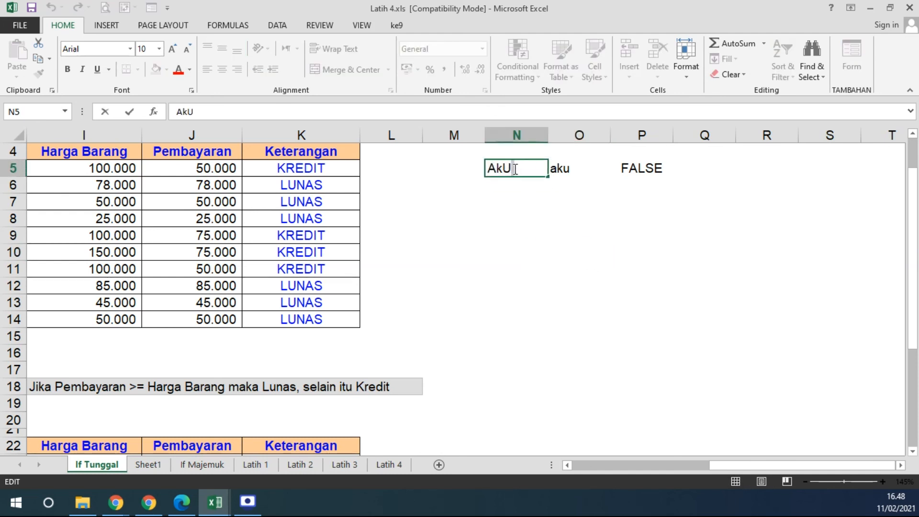
{"action": "double_click", "coordinate": [559, 172]}
{"action": "left_click", "coordinate": [577, 173]}
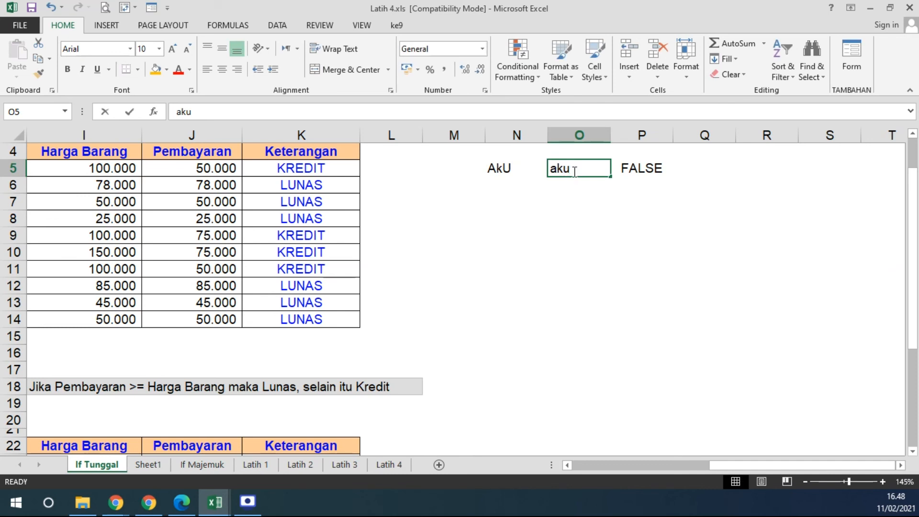
{"action": "left_click", "coordinate": [656, 170]}
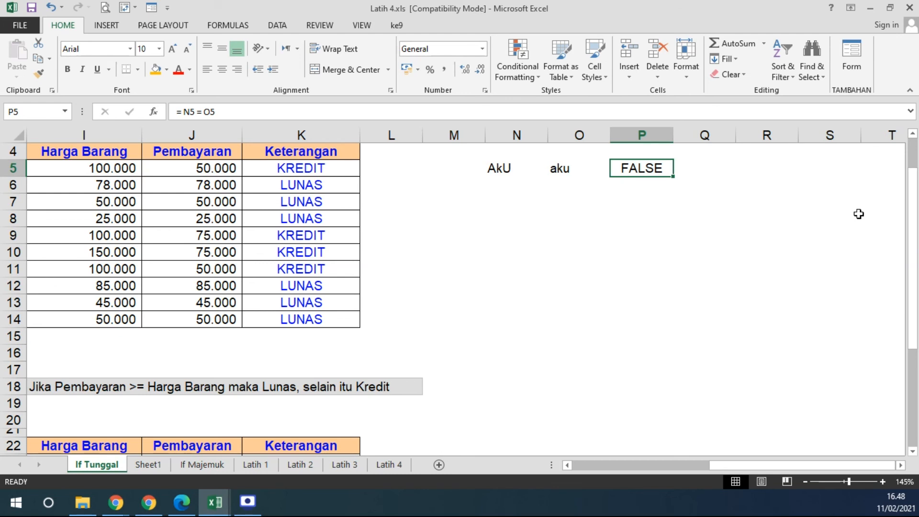
Remove the trailing space after AkU in N5, and compare cells N5 and O5 again.
{"action": "double_click", "coordinate": [515, 169]}
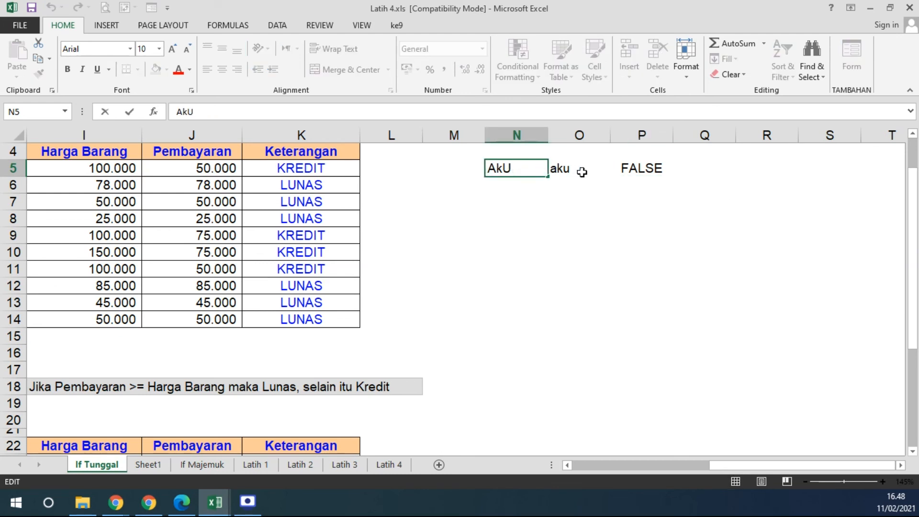
{"action": "key", "text": "BackSpace"}
{"action": "key", "text": "Return"}
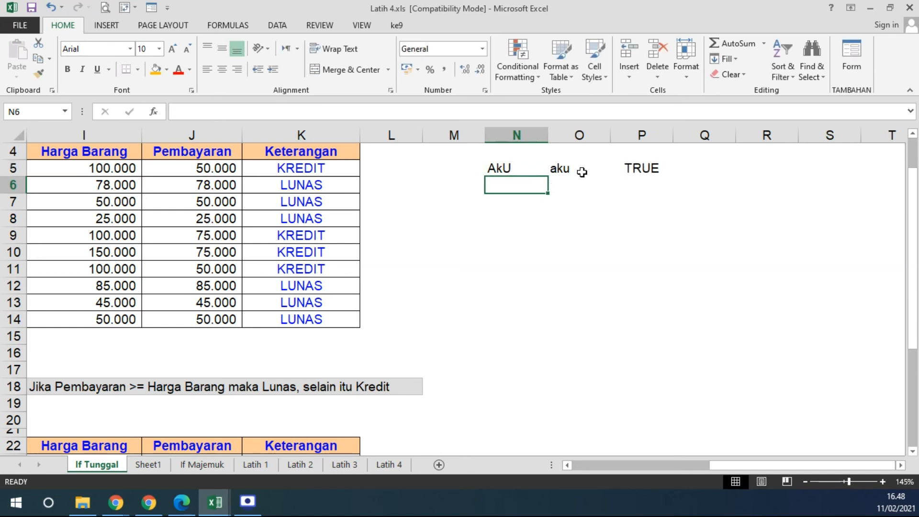
{"action": "left_click", "coordinate": [524, 168]}
{"action": "left_click", "coordinate": [565, 168]}
{"action": "left_click", "coordinate": [497, 168]}
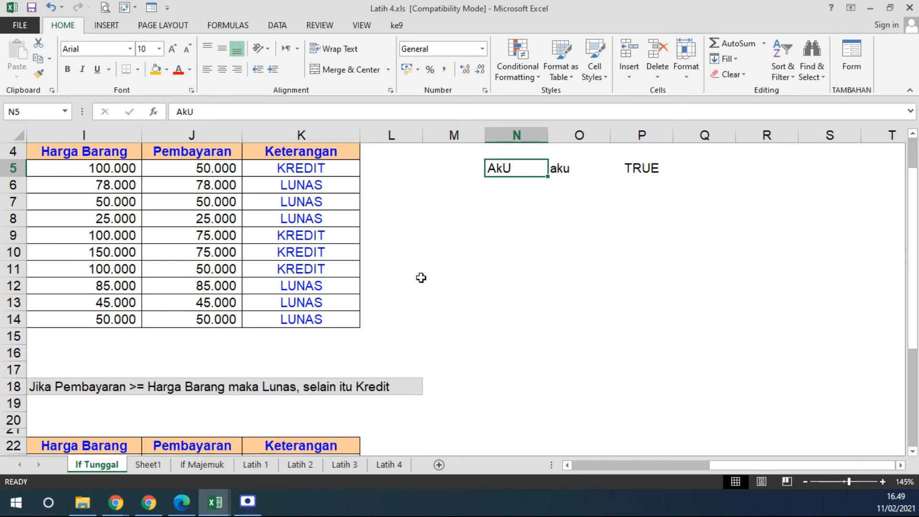
Open the Latih 1 sheet and enlarge the purchase plan report to 115% for reading its table and instructions.
{"action": "left_click", "coordinate": [261, 466]}
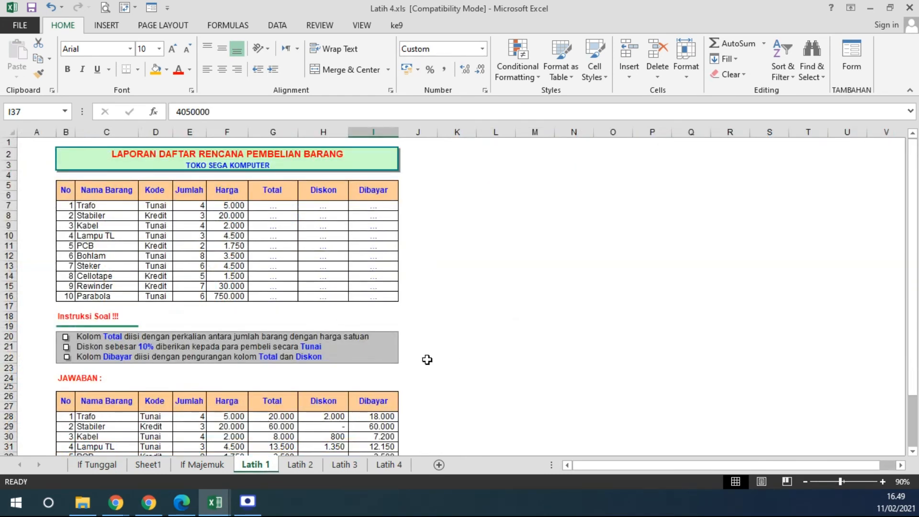
{"action": "scroll", "coordinate": [197, 298], "scroll_direction": "up", "scroll_amount": 2}
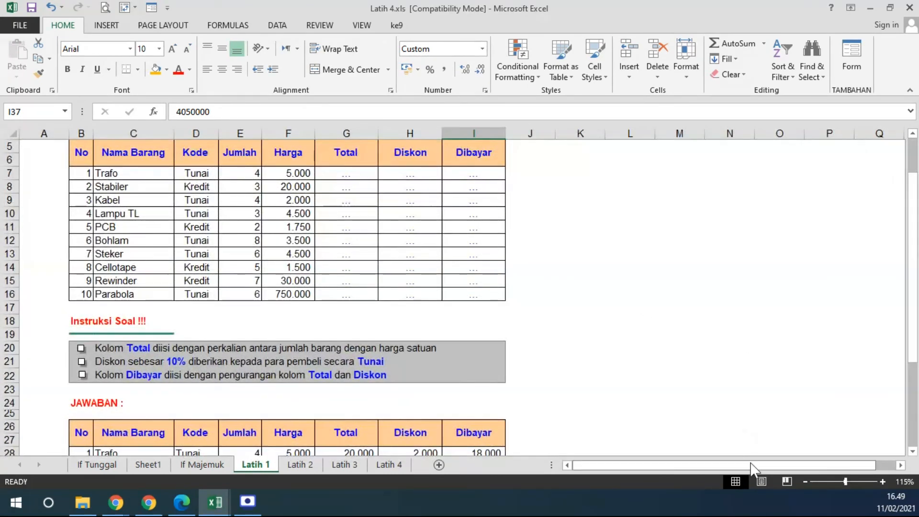
{"action": "scroll", "coordinate": [460, 297], "scroll_direction": "up", "scroll_amount": 1}
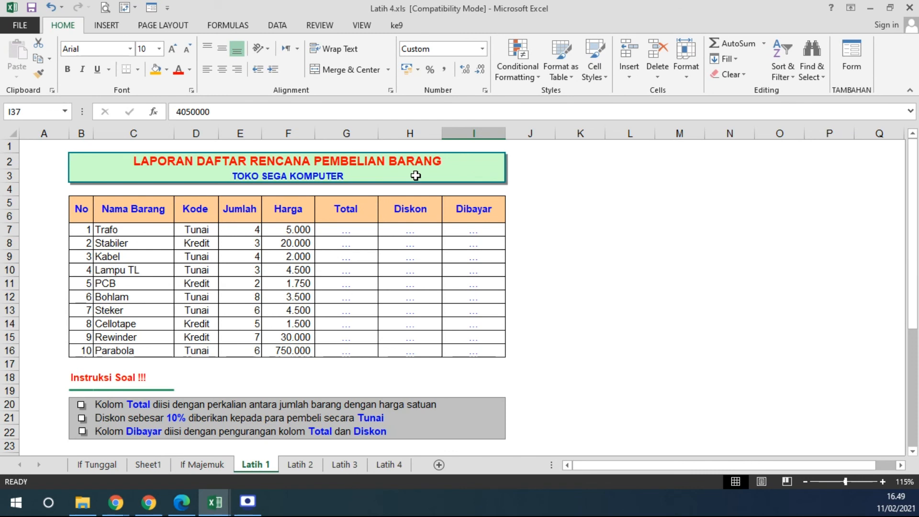
Select the unanswered Total, Diskon and Dibayar cells G7:I16 and open the fill colour choices for them.
{"action": "left_click", "coordinate": [351, 233]}
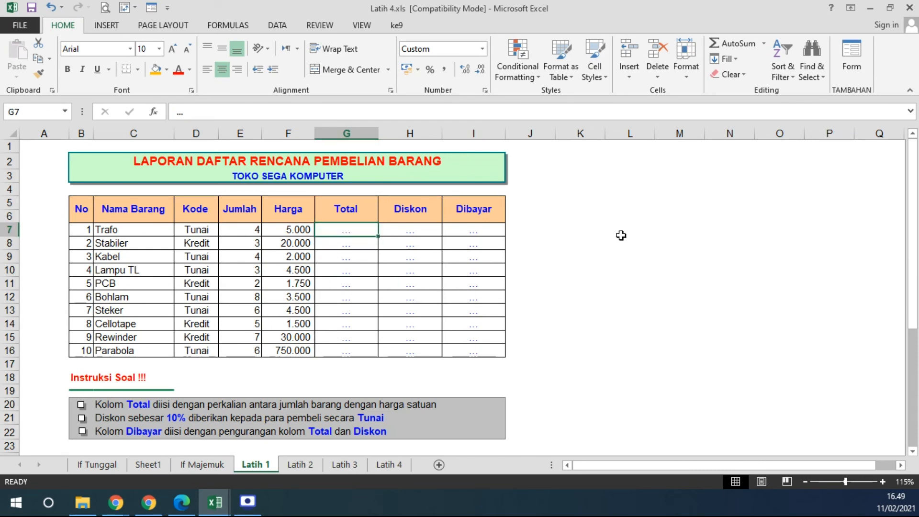
{"action": "left_click_drag", "start_coordinate": [330, 228], "coordinate": [468, 346]}
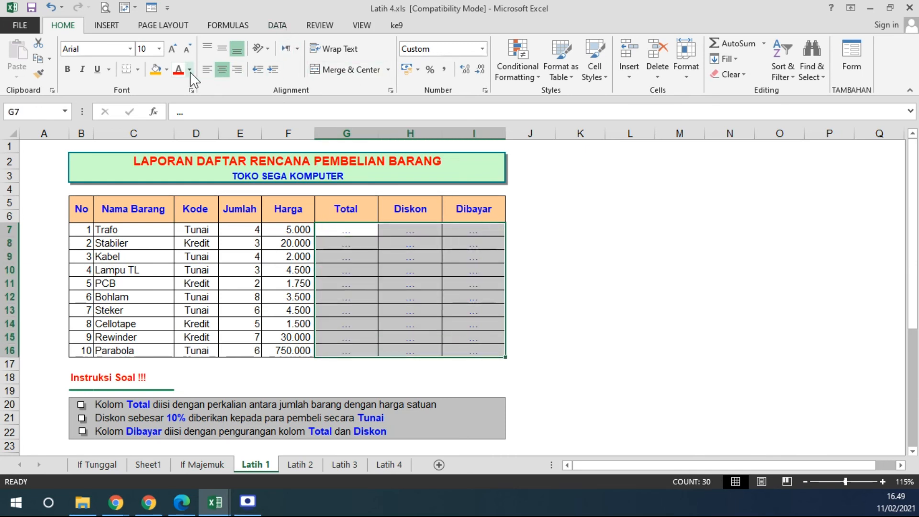
{"action": "left_click", "coordinate": [166, 70]}
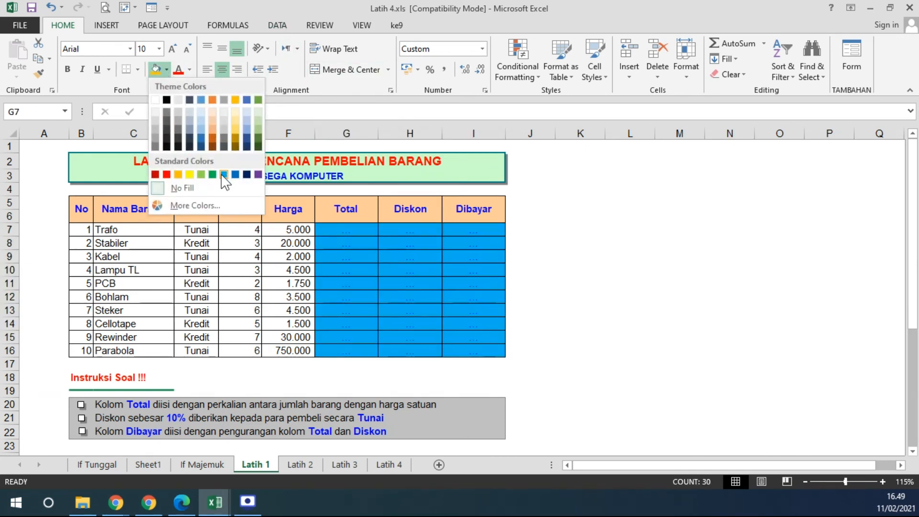